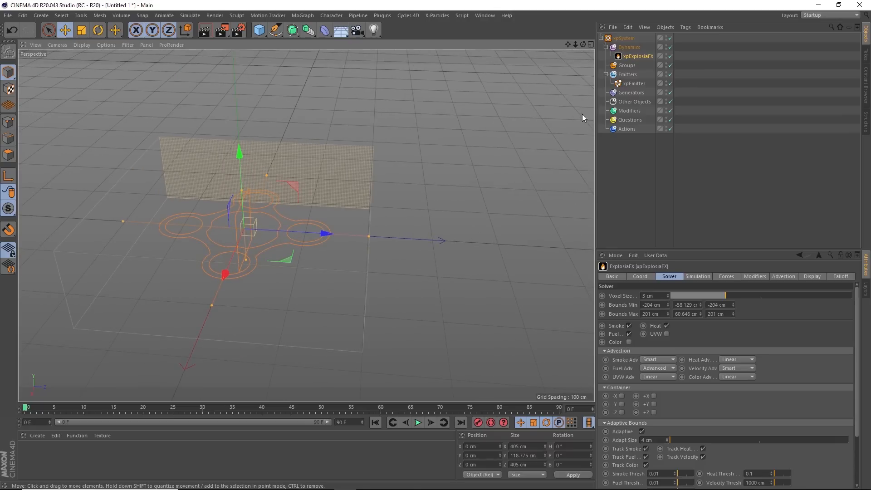
Hide the xpSystem icon in the viewport and set the xpExplosiaFX voxel size to 5 cm.
click(638, 38)
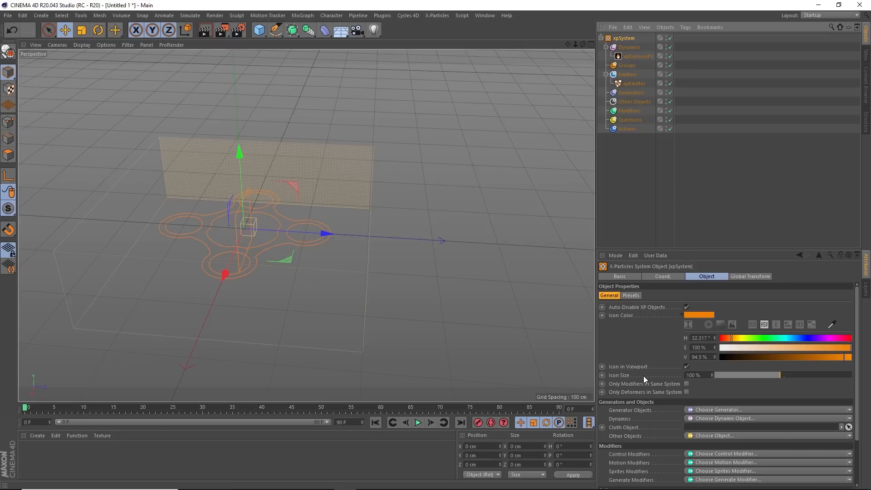
click(686, 366)
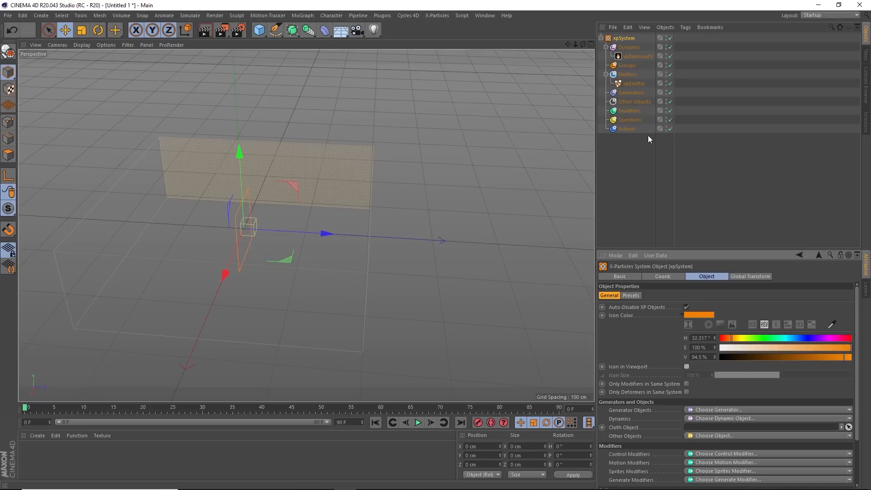
click(632, 56)
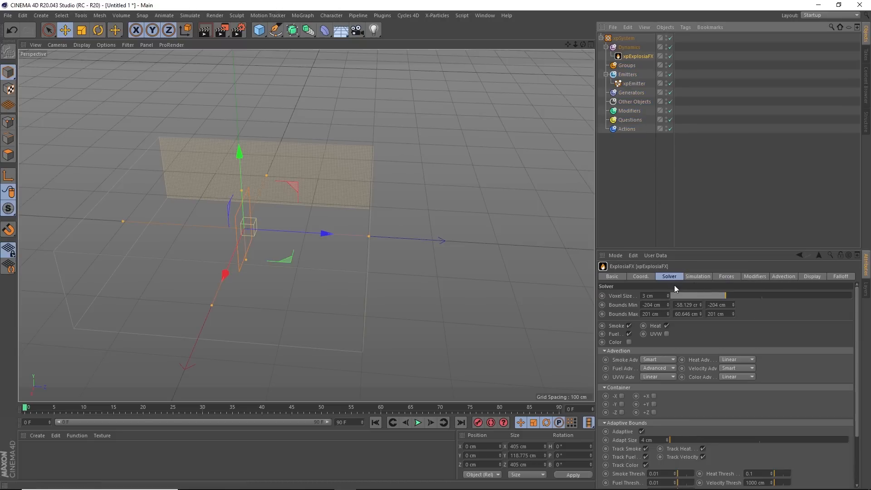
drag(734, 297, 761, 299)
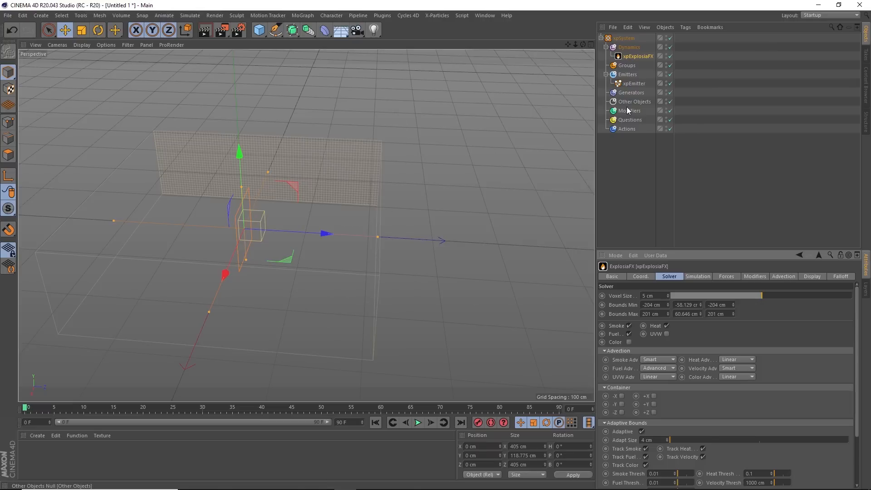
Play the simulation and watch the emitter's particles from another angle, stopping around frame 28.
click(417, 422)
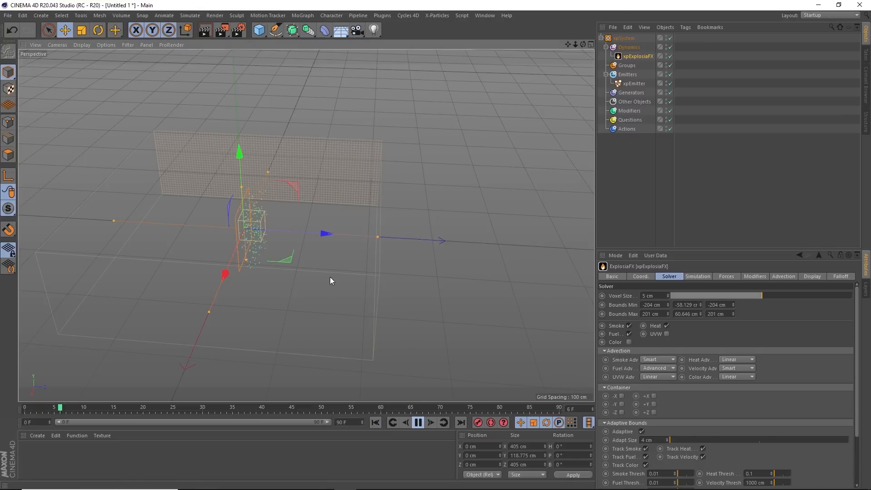
alt+drag(329, 276, 346, 257)
alt+drag(331, 323, 388, 219)
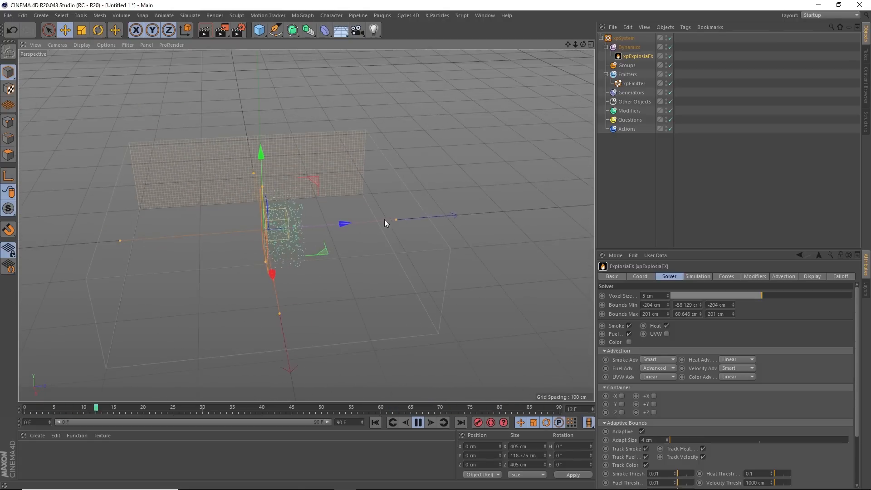
click(418, 423)
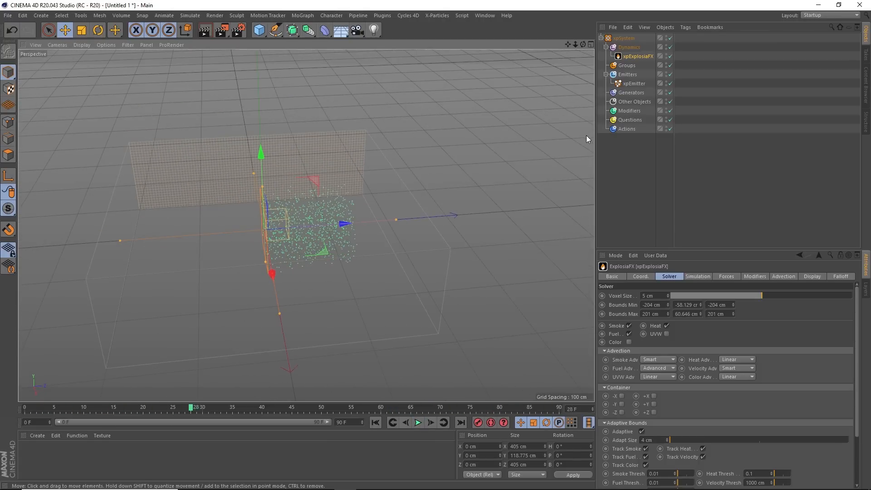
Set the xpEmitter shape to Circle with emitter plane Y+ and replay the simulation from the start.
click(634, 83)
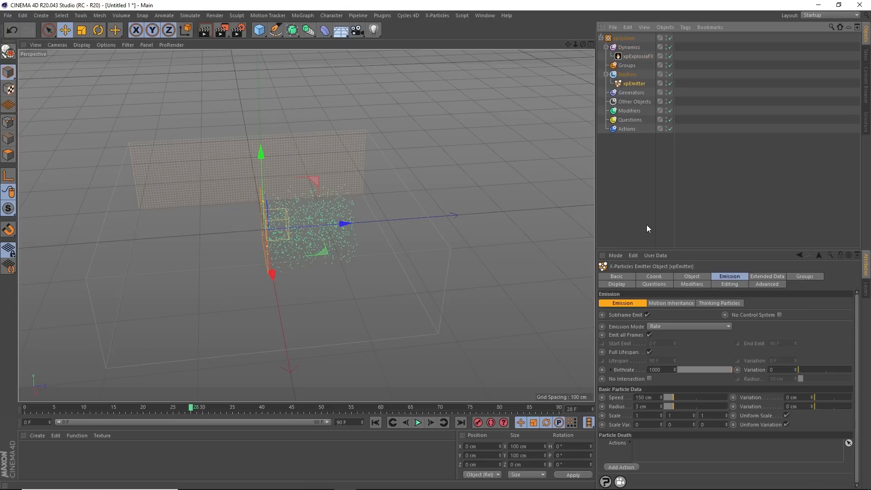
click(687, 277)
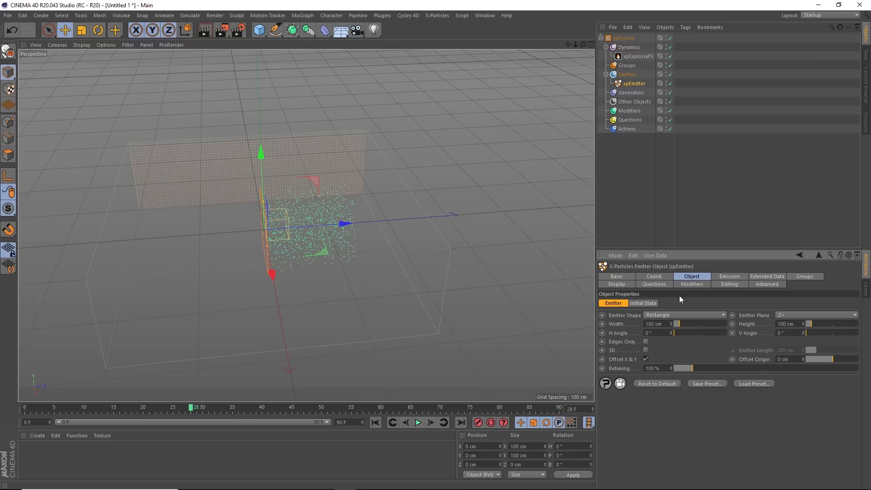
click(665, 314)
click(662, 324)
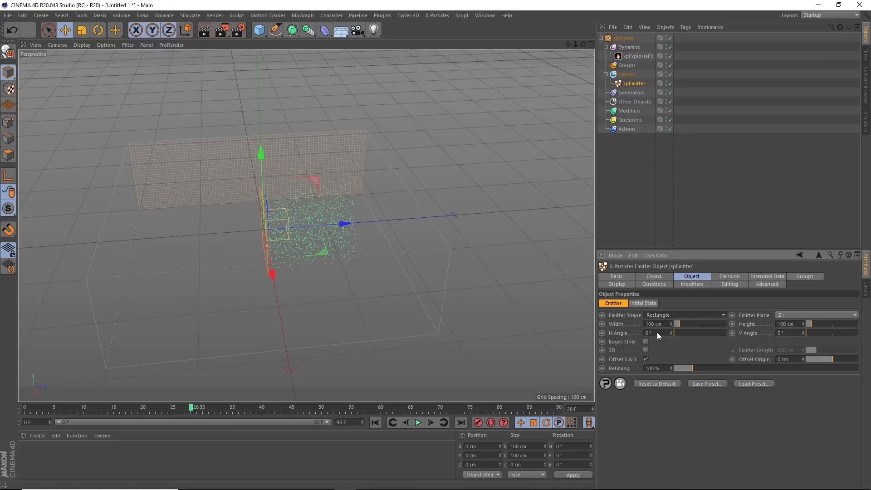
click(787, 315)
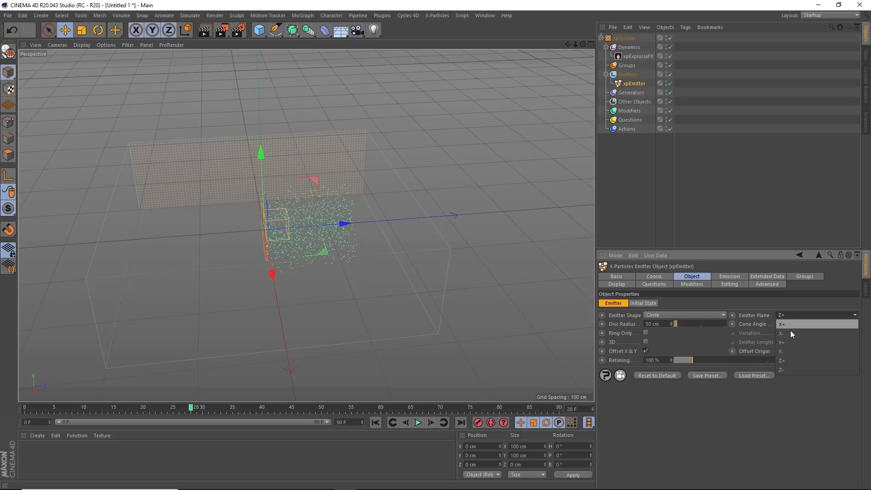
click(786, 343)
click(376, 422)
click(418, 423)
alt+drag(276, 239, 304, 233)
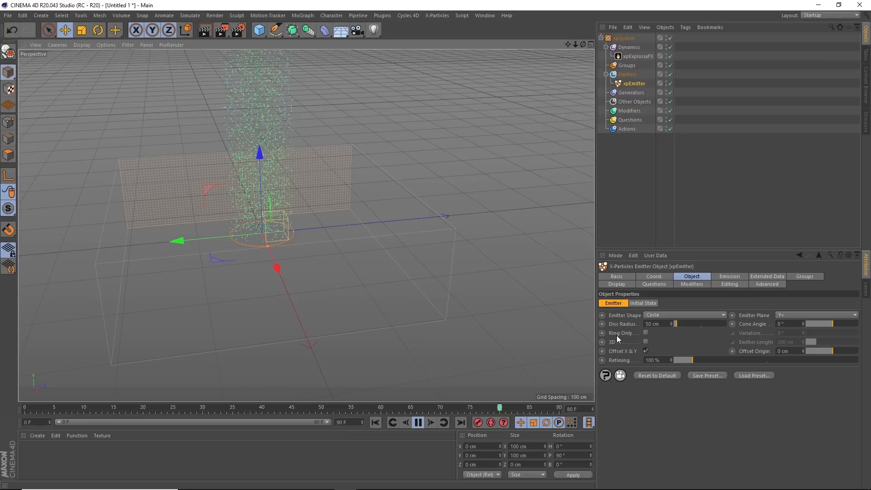
Restrict the circular emitter to Ring Only and check the emission during playback.
click(646, 332)
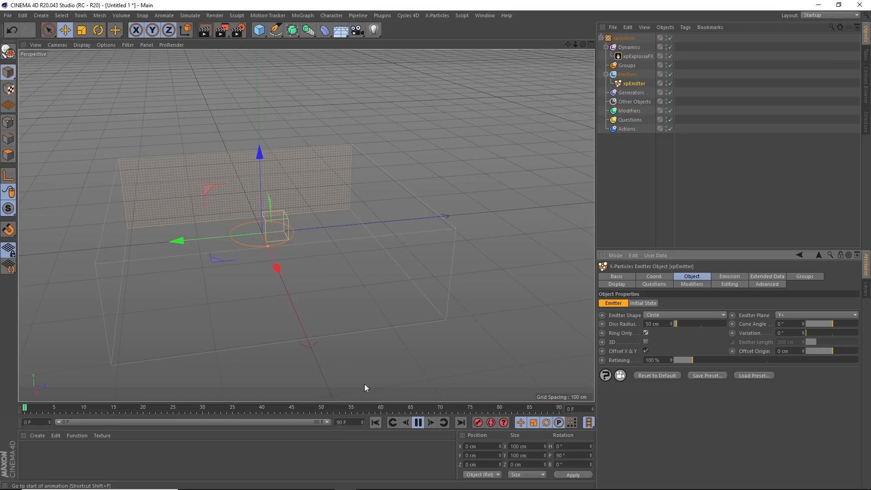
mouse_move(284, 233)
alt+mouse_down()
mouse_move(278, 329)
mouse_move(271, 240)
mouse_move(280, 227)
alt+mouse_up()
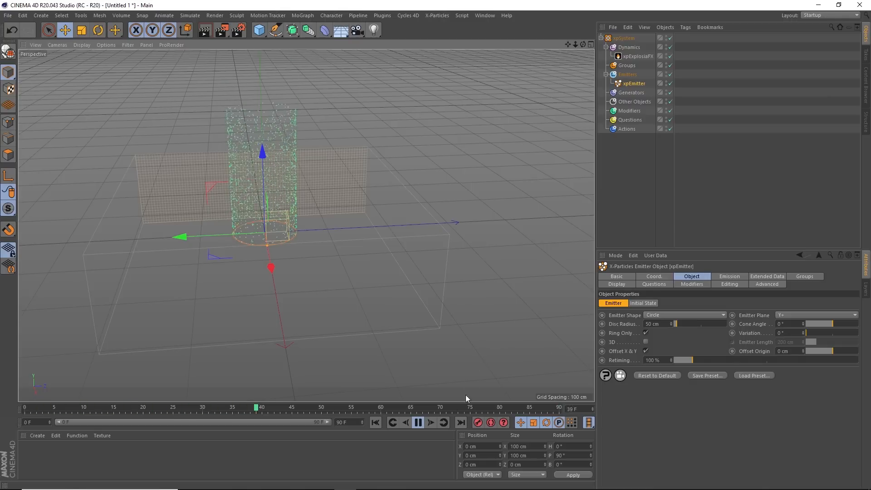
click(418, 422)
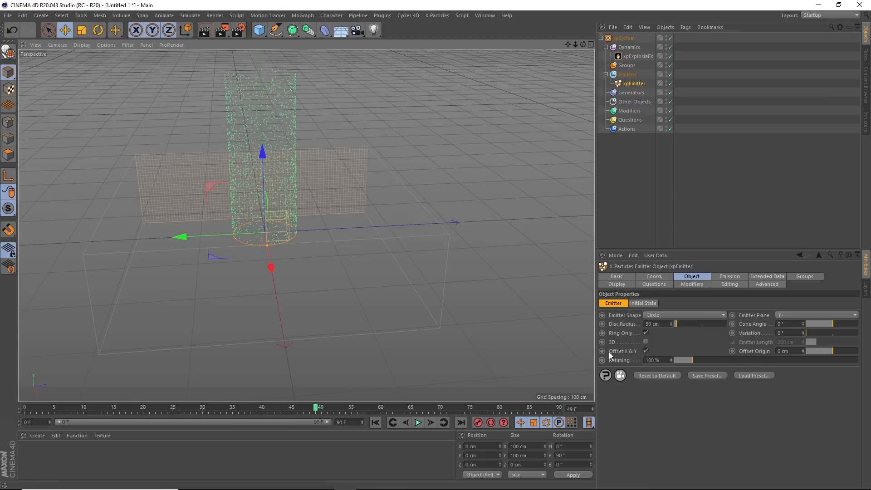
Enable 3D on the emitter, set its cone angle to 47° and preview the emission.
click(646, 342)
click(375, 422)
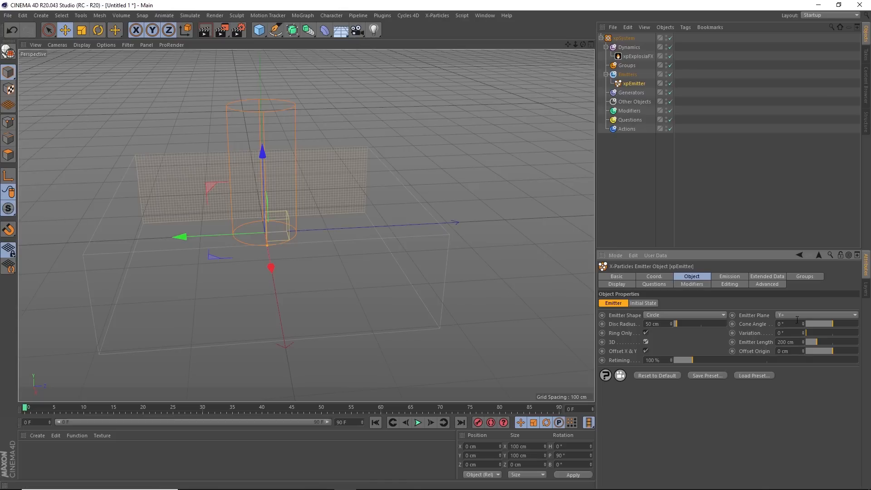
drag(835, 323, 846, 325)
click(417, 423)
click(416, 423)
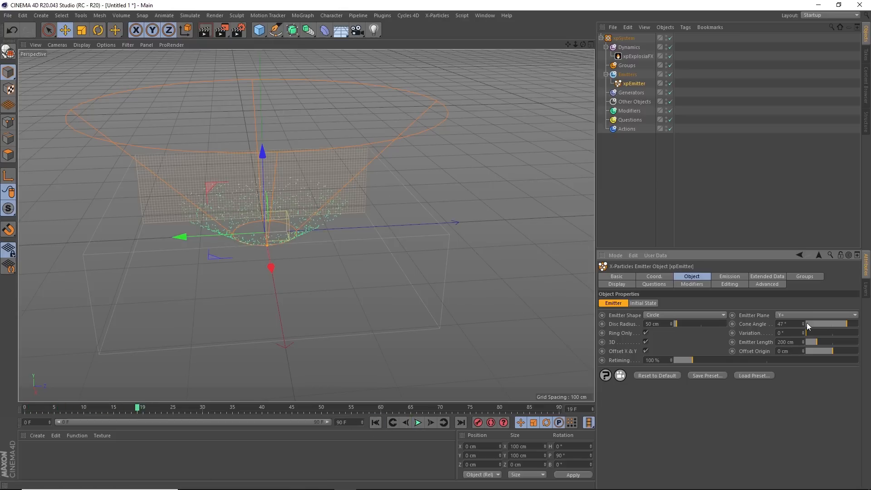
Set the emitter's cone angle to 90° and replay the simulation to view the outward spread.
drag(840, 324, 857, 323)
click(376, 423)
click(418, 423)
alt+drag(294, 244, 282, 326)
alt+drag(290, 266, 301, 252)
click(418, 423)
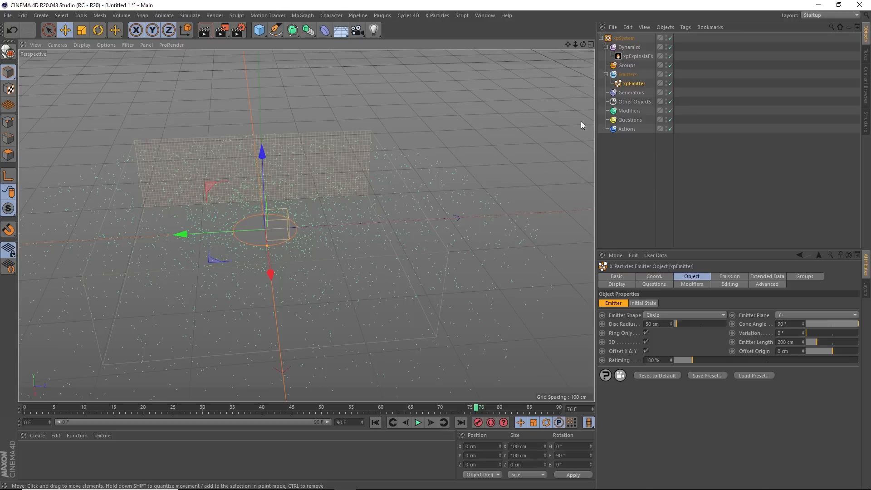
Change the emitter's emission mode to Shot with a shot count of 150 and replay the simulation.
click(723, 276)
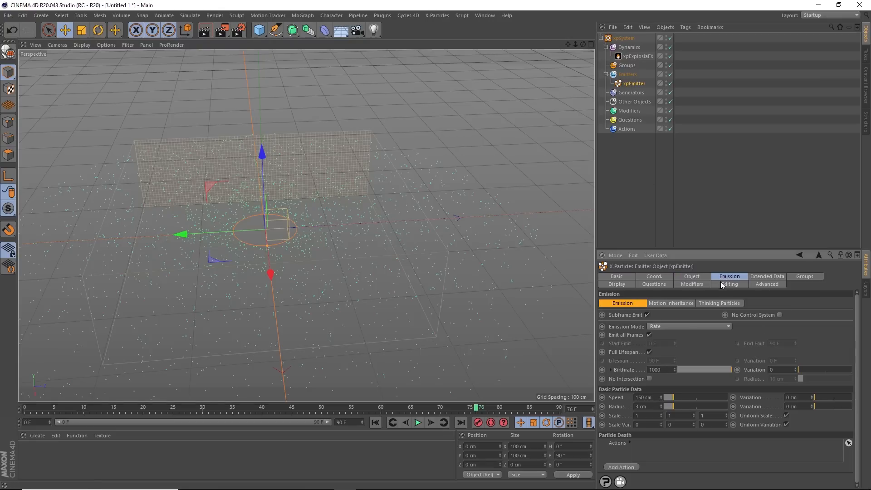
click(665, 327)
click(661, 353)
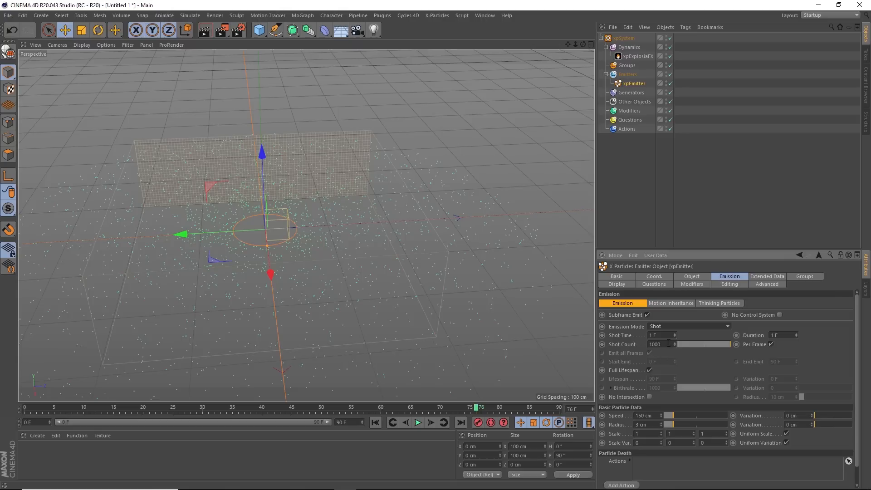
double_click(657, 346)
text(150)
key(Return)
click(375, 422)
click(418, 423)
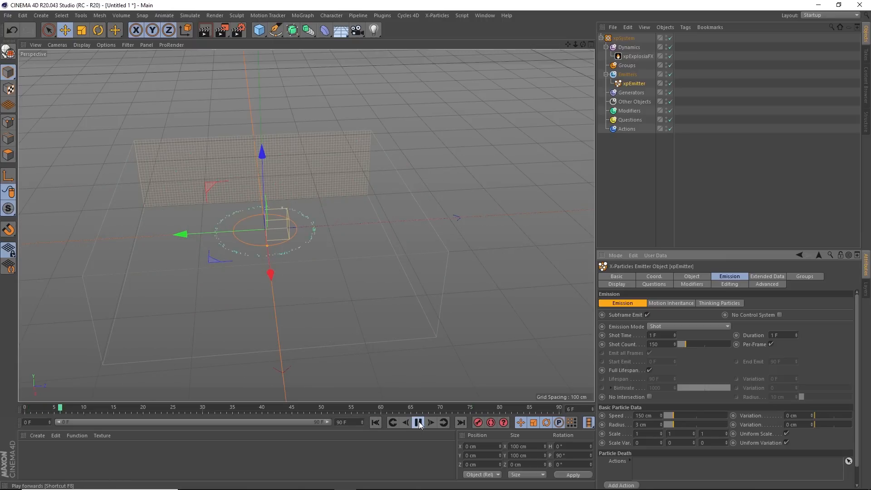
Shrink the circular emitter in the viewport to about 61 cm across and replay the simulation.
click(418, 423)
mouse_move(274, 235)
alt+mouse_down()
mouse_move(320, 263)
mouse_move(267, 241)
alt+mouse_up()
click(375, 422)
click(418, 422)
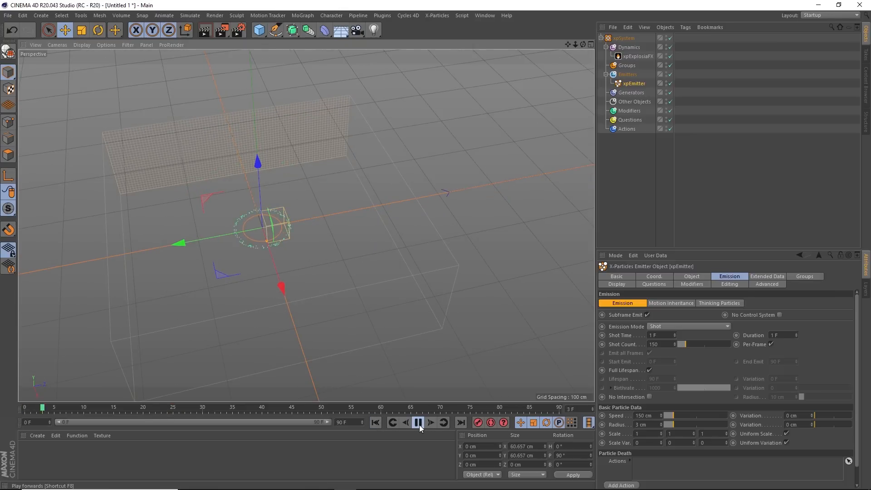
Set the particle speed to 100 cm with a variation of 7 cm.
click(647, 415)
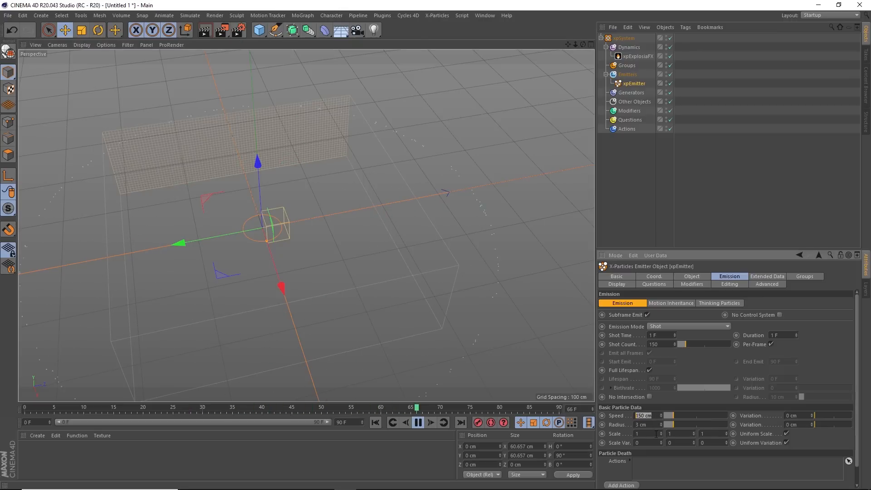
text(100)
key(Return)
drag(813, 418, 815, 416)
mouse_move(315, 266)
alt+mouse_down()
mouse_move(271, 194)
mouse_move(272, 254)
alt+mouse_up()
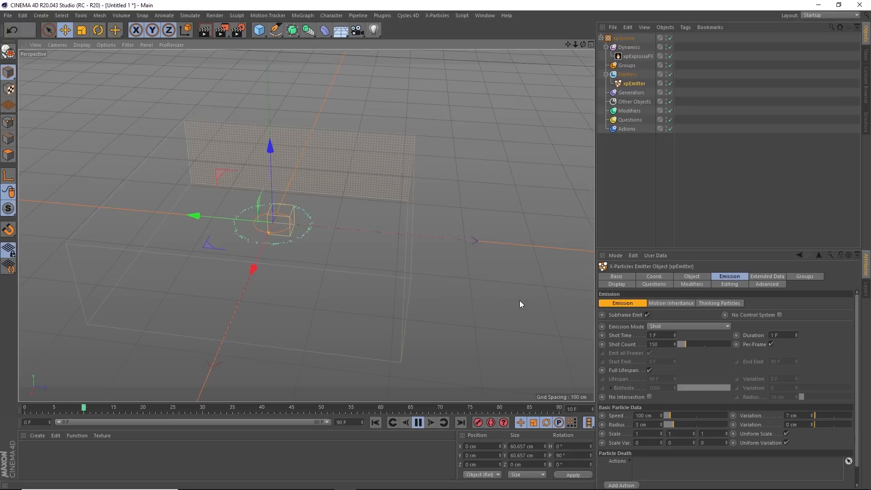
Set the emitter's editor display to Circle and pause playback around frame 29 for a close view of the particles.
click(633, 284)
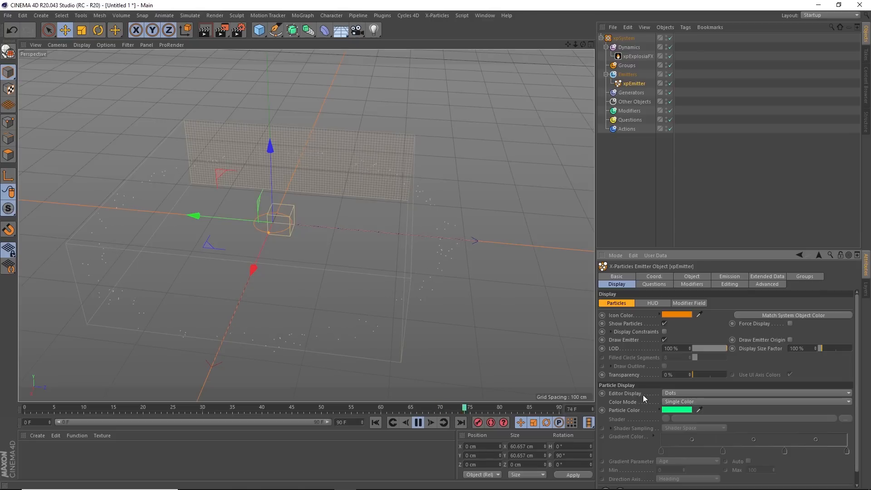
click(671, 394)
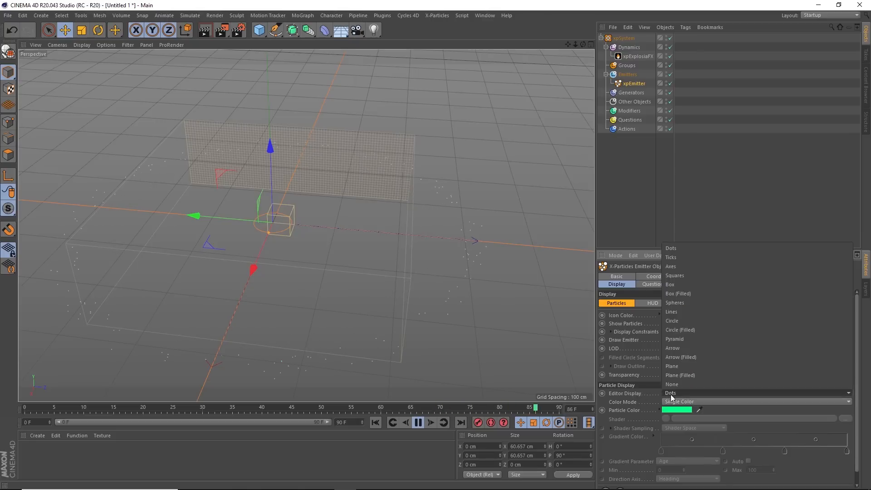
click(672, 321)
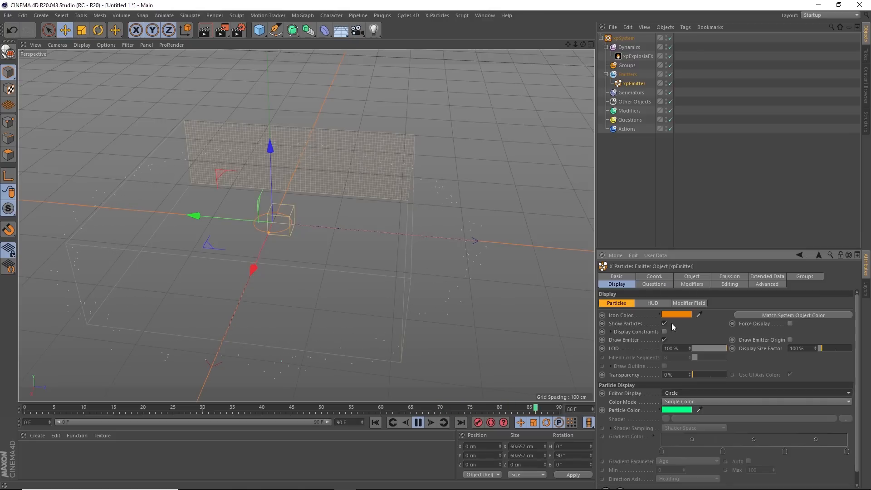
click(417, 422)
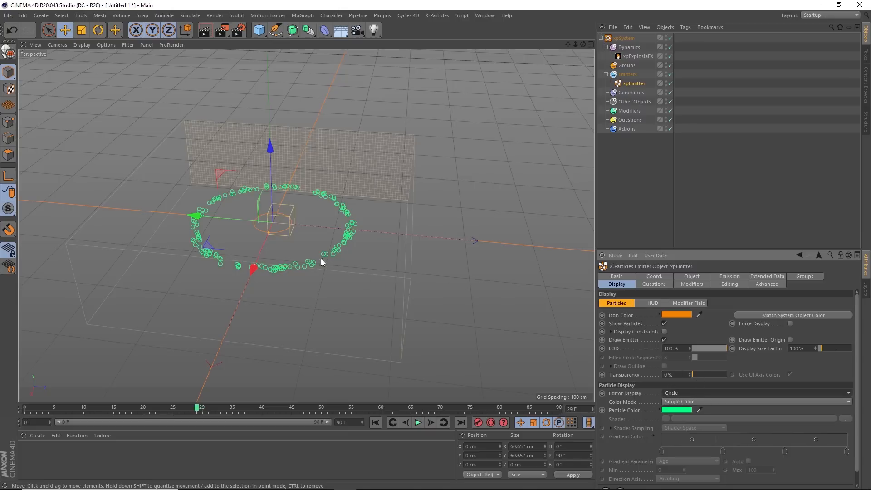
alt+right_drag(295, 264, 323, 282)
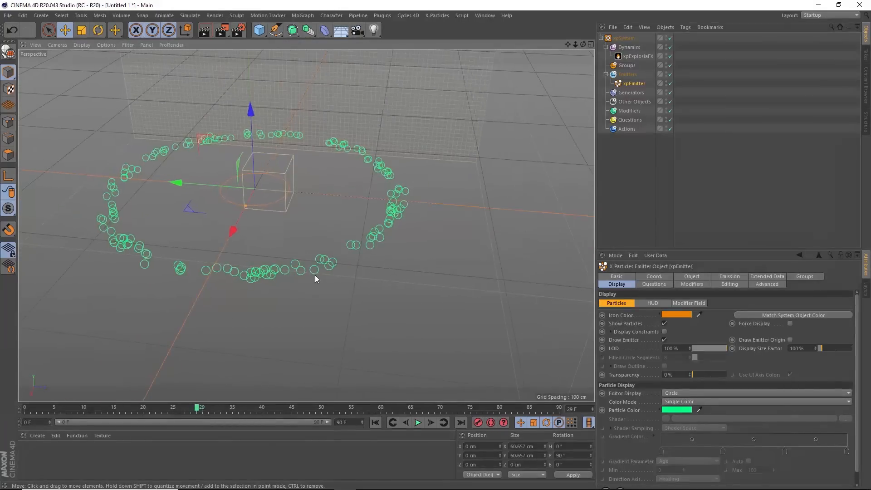
click(729, 277)
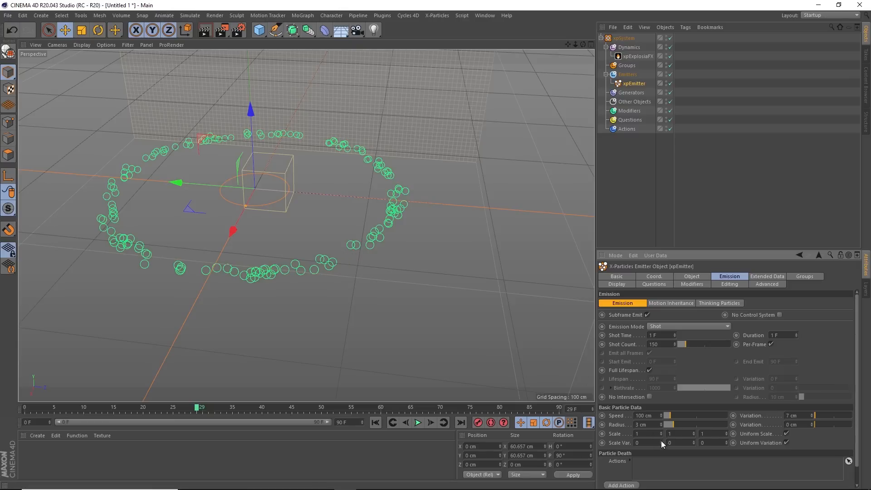
scroll(344, 206, down, 4)
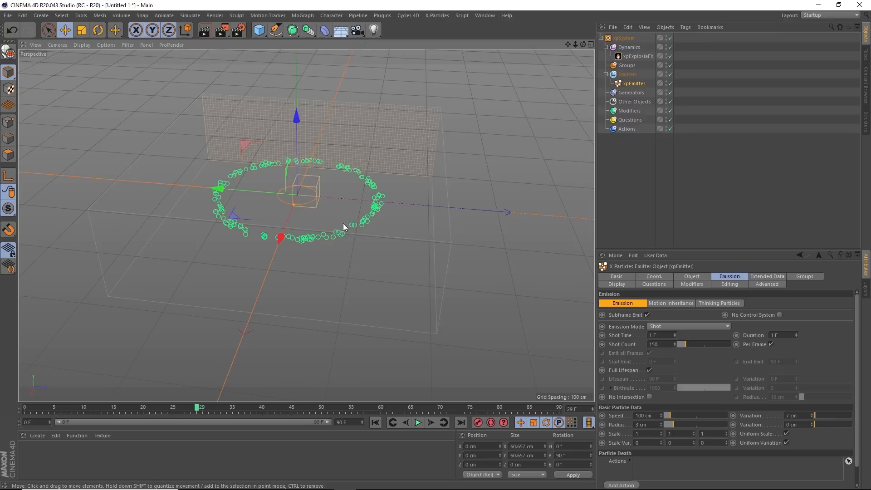
alt+drag(341, 226, 350, 194)
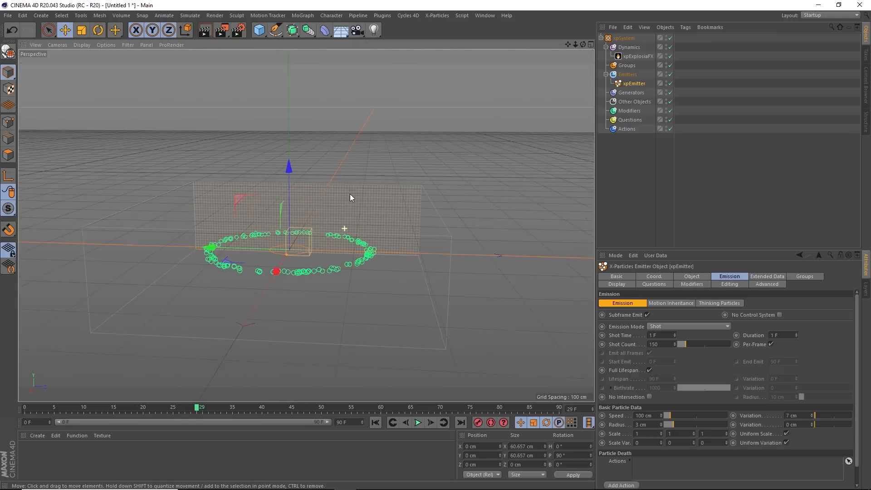
click(638, 55)
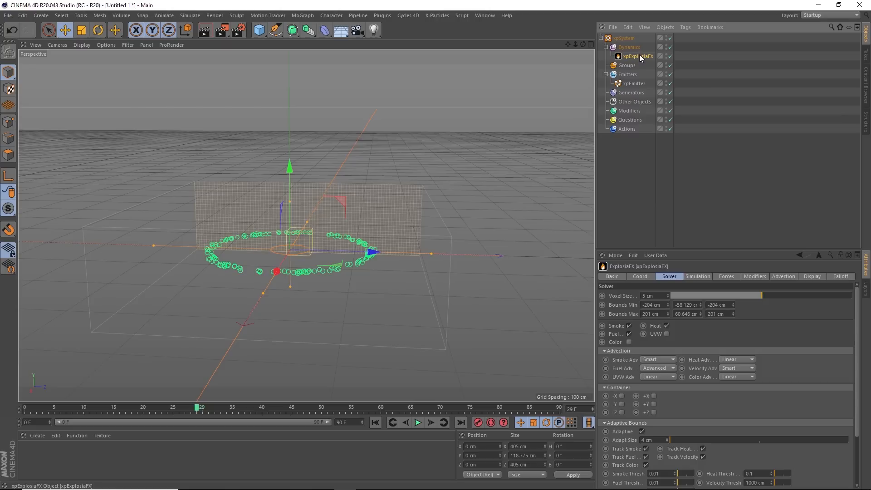
Add an xpExplosiaFX Source tag to the emitter and replay the simulation from the start, pausing around frame 40.
click(639, 85)
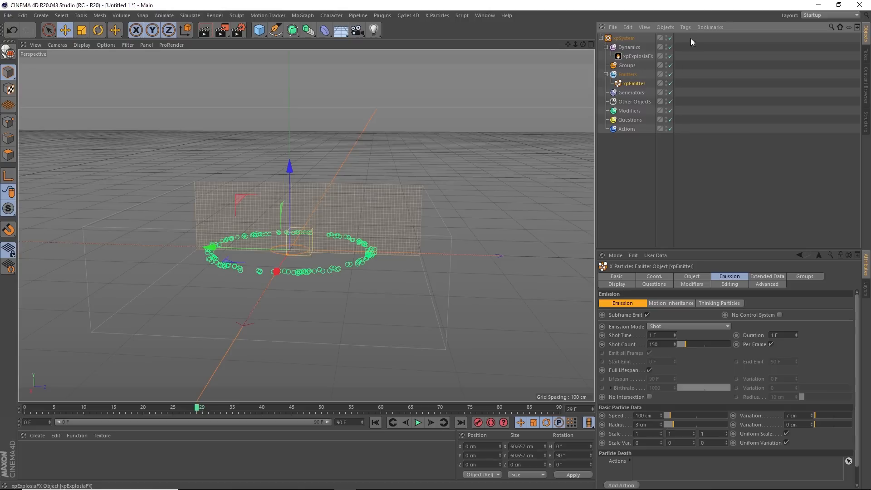
click(685, 27)
mouse_move(725, 141)
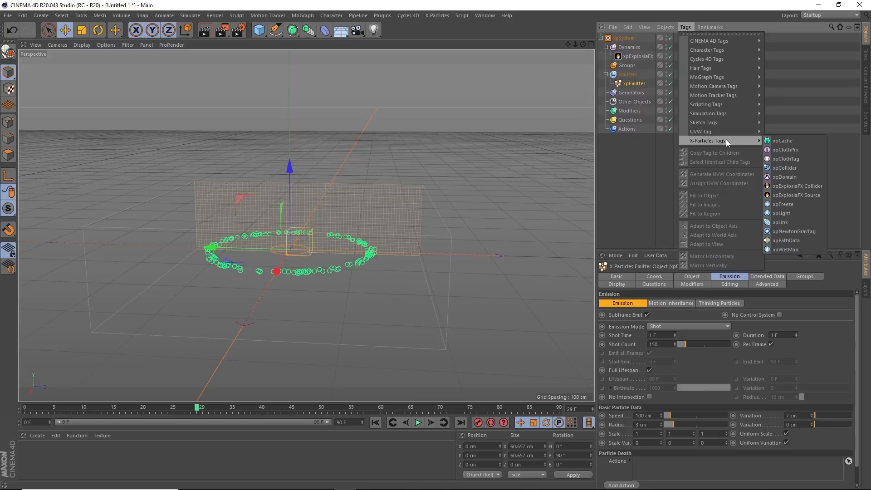
click(800, 195)
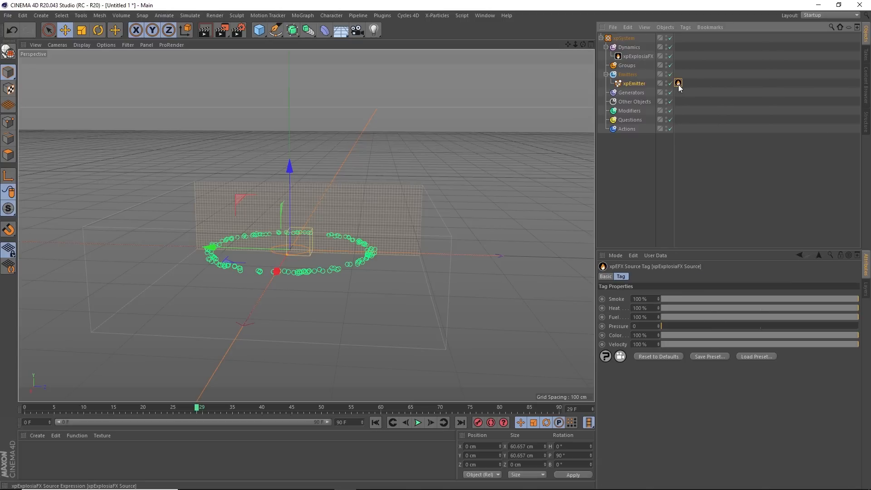
click(375, 423)
click(417, 422)
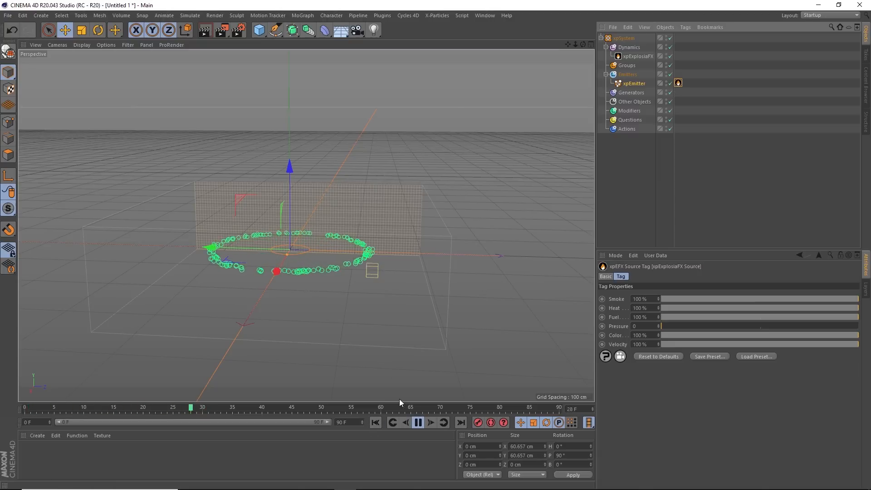
click(417, 422)
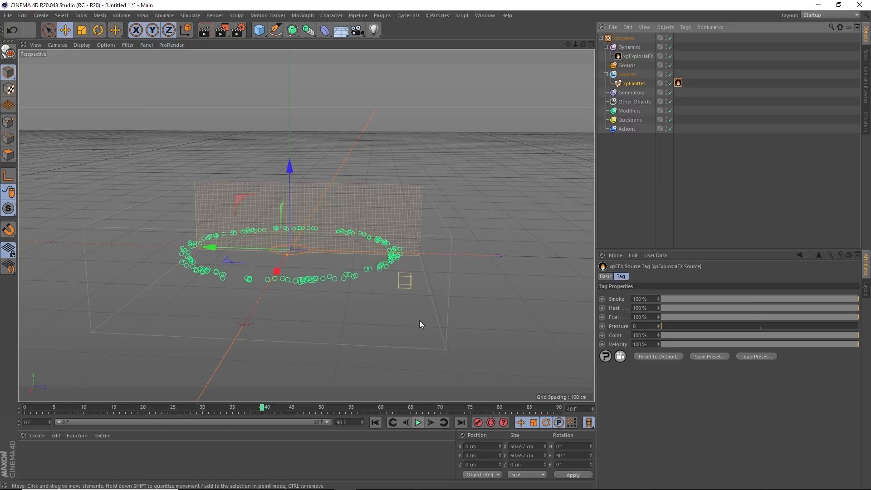
Review the emitter's extended physical data, replay the simulation to about frame 38 and examine the particle ring from above.
click(635, 83)
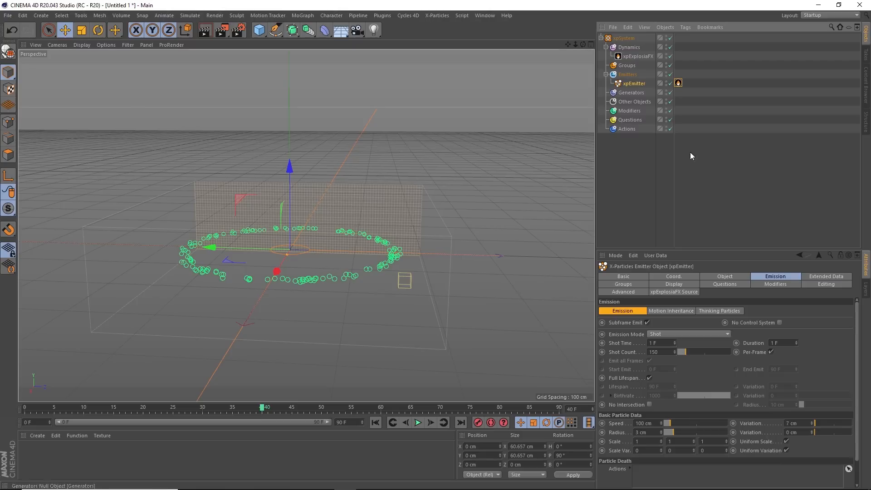
click(819, 277)
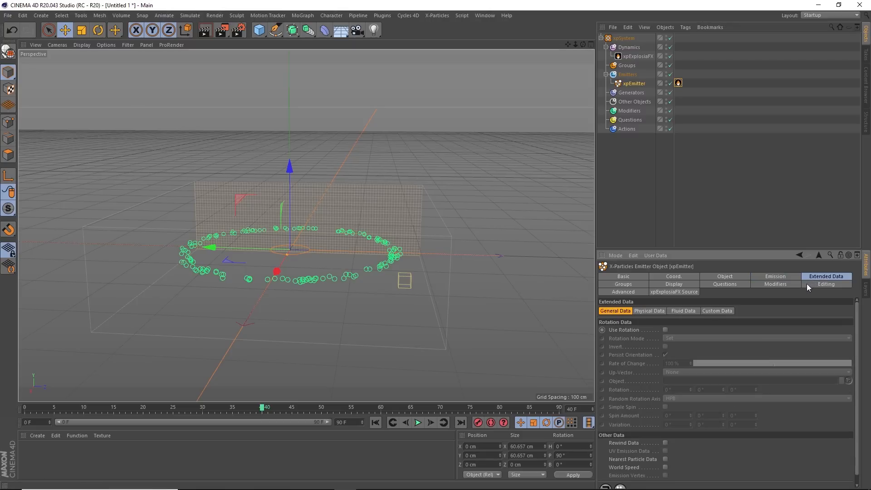
click(654, 312)
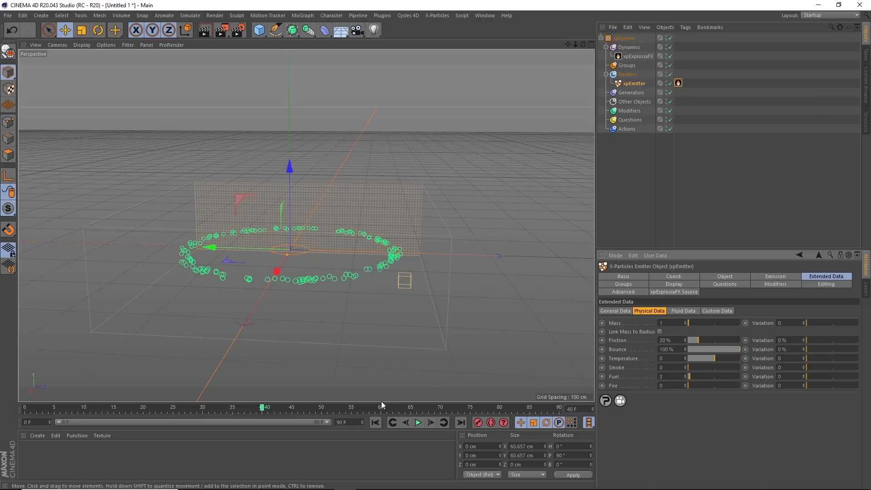
click(376, 422)
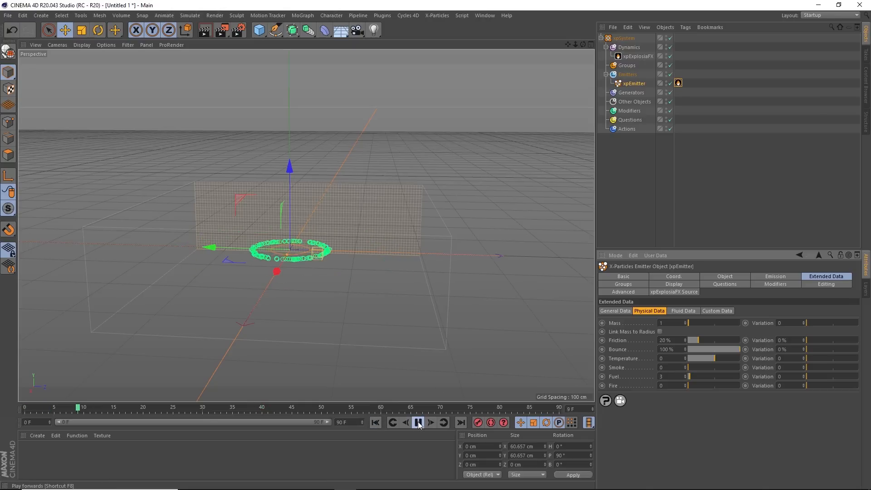
click(418, 423)
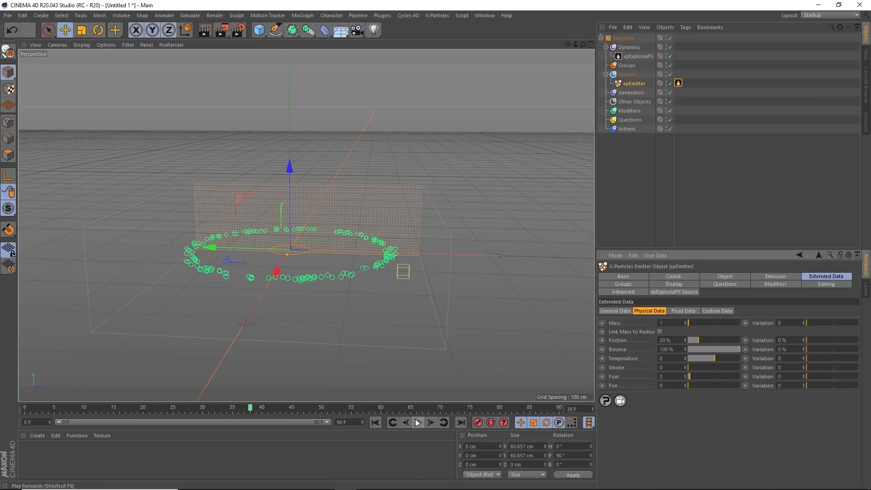
alt+drag(342, 261, 366, 300)
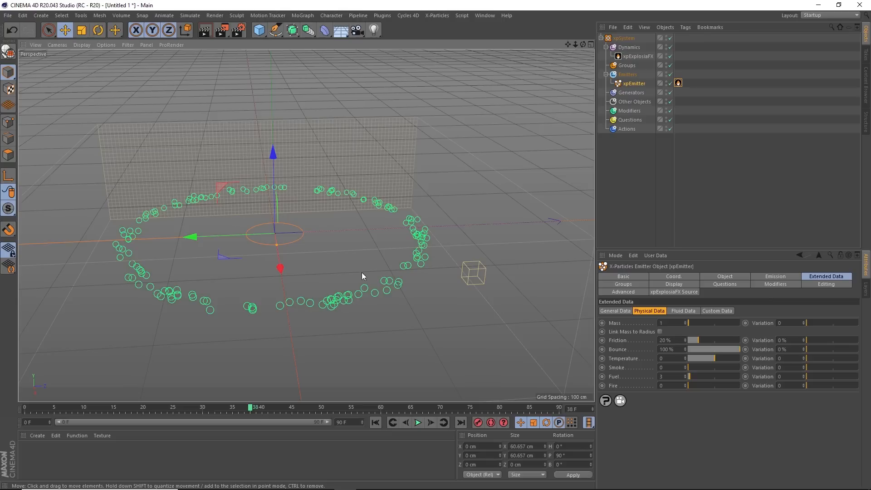
alt+right_drag(310, 162, 360, 256)
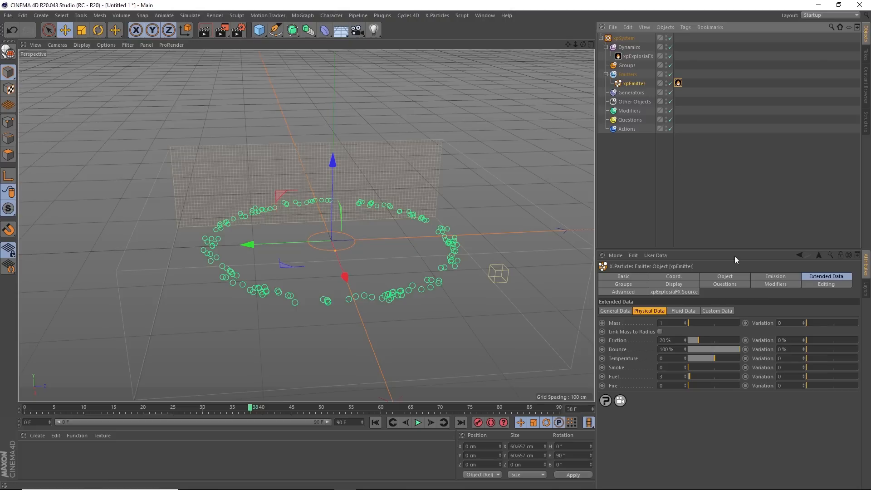
Set the emitter's particle radius to 12 cm and replay the simulation, pausing around frame 45.
click(767, 276)
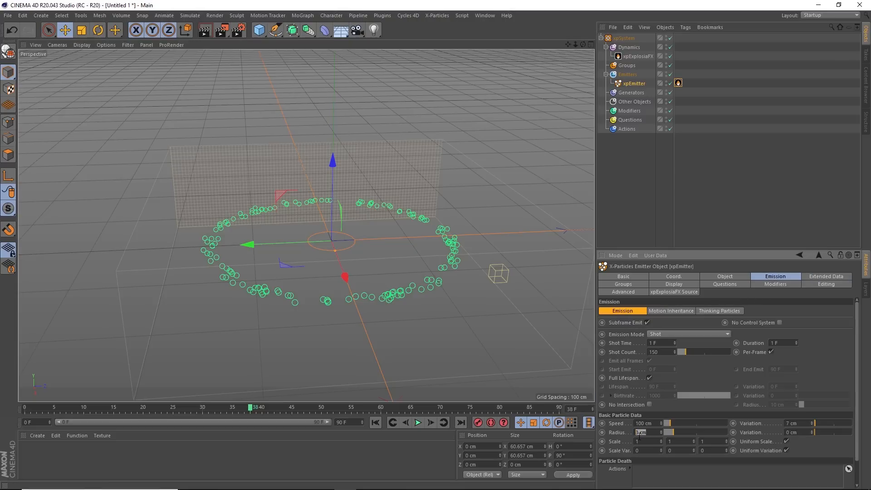
key(Return)
click(375, 423)
click(418, 424)
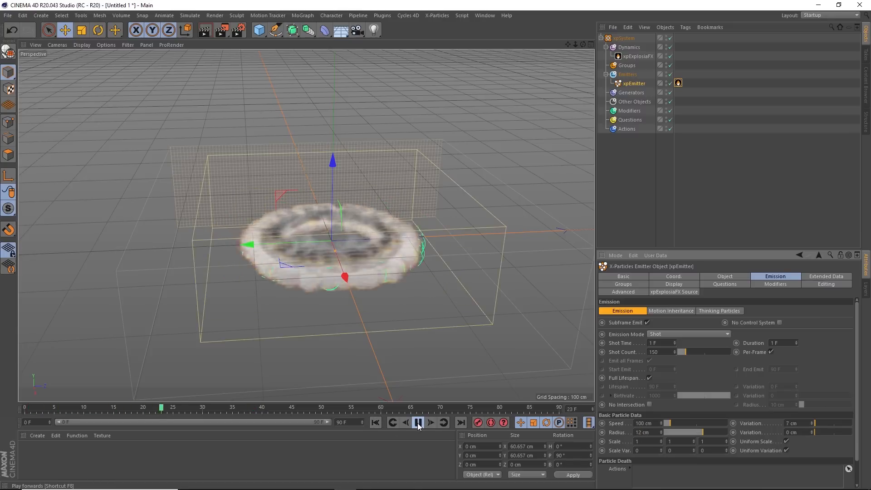
click(418, 423)
mouse_move(416, 295)
alt+mouse_down()
mouse_move(383, 256)
mouse_move(432, 275)
mouse_move(432, 316)
mouse_move(448, 317)
mouse_move(403, 308)
mouse_move(405, 338)
mouse_move(406, 298)
mouse_move(413, 302)
alt+mouse_up()
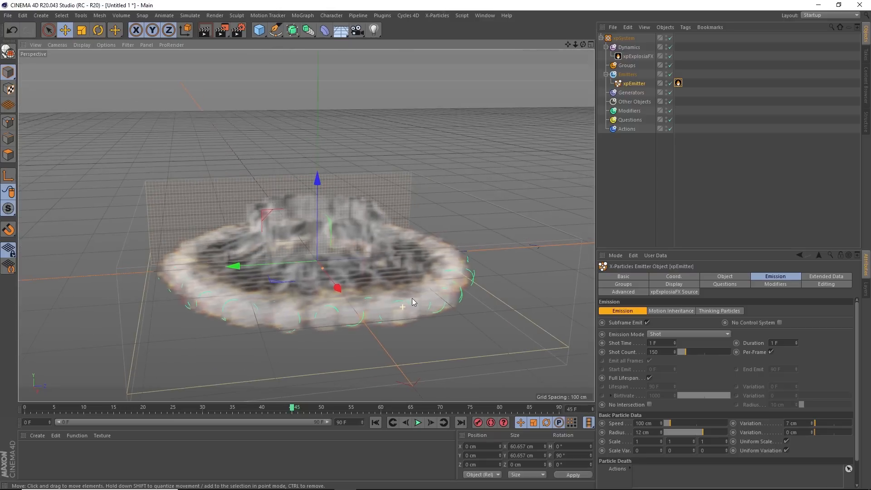
Set the number of display slices of the ExplosiaFX object to 64.
click(633, 56)
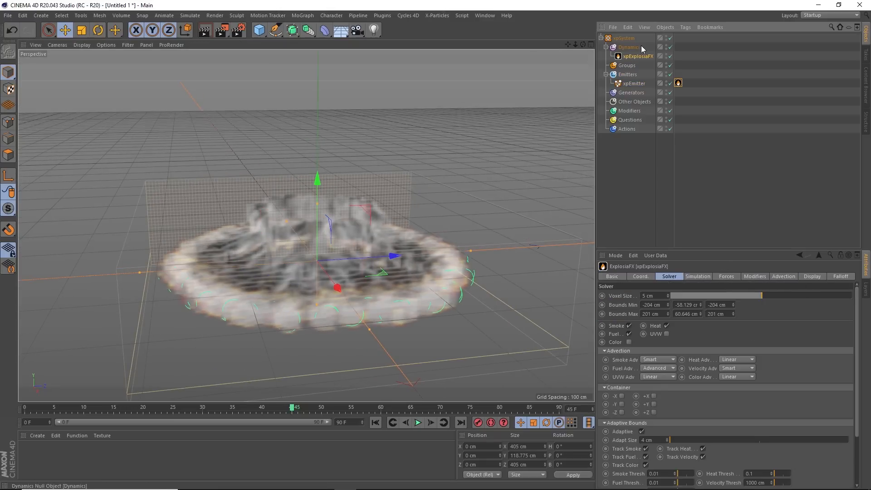
click(812, 277)
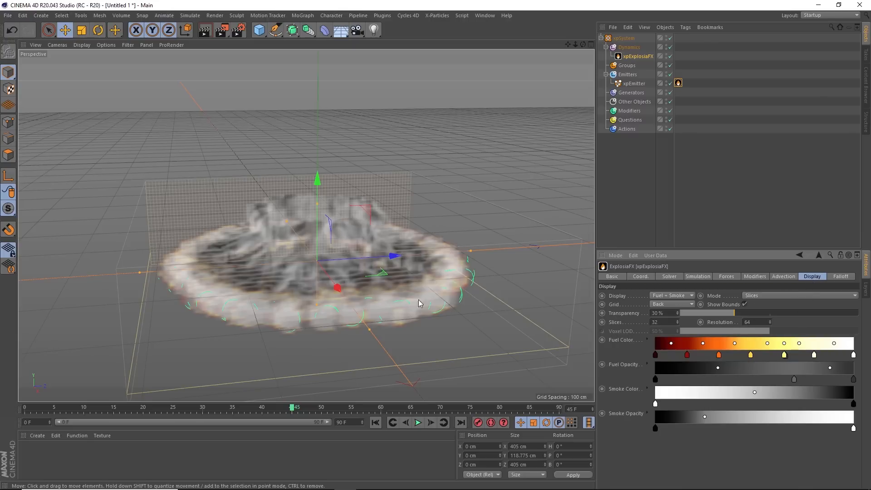
double_click(663, 322)
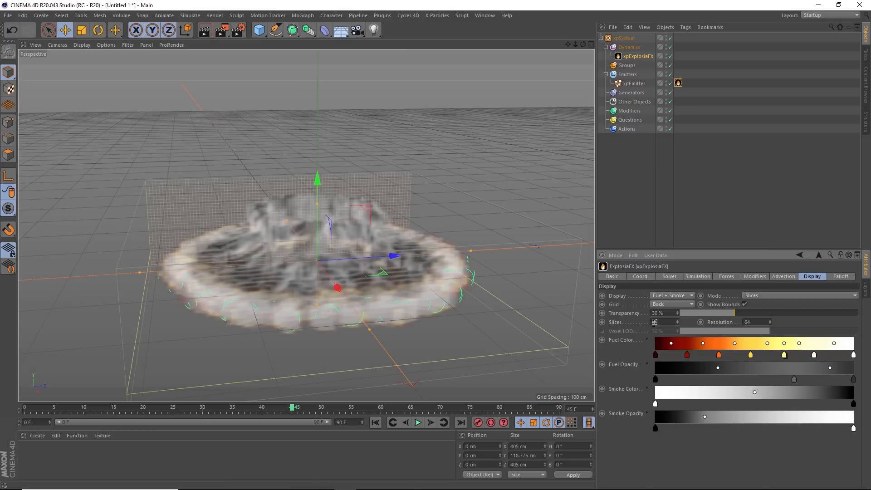
text(64)
key(Return)
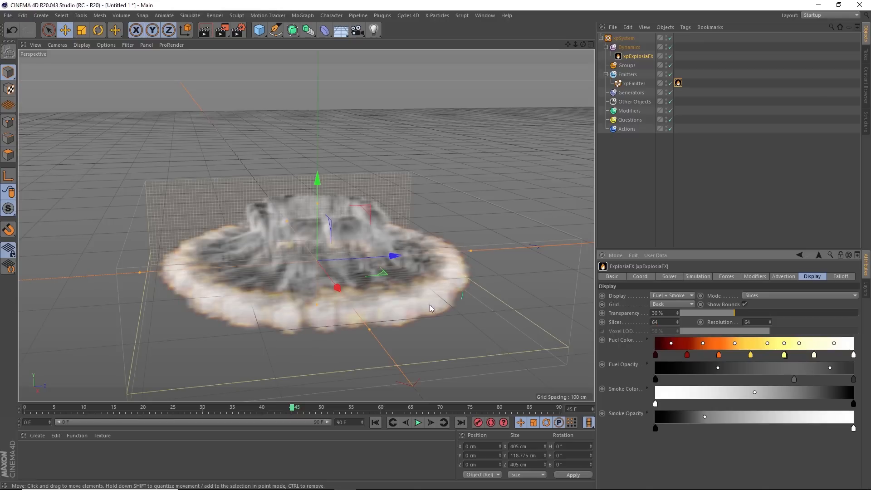
Set the ExplosiaFX display resolution to 120 and replay the simulation, pausing around frame 32.
double_click(762, 322)
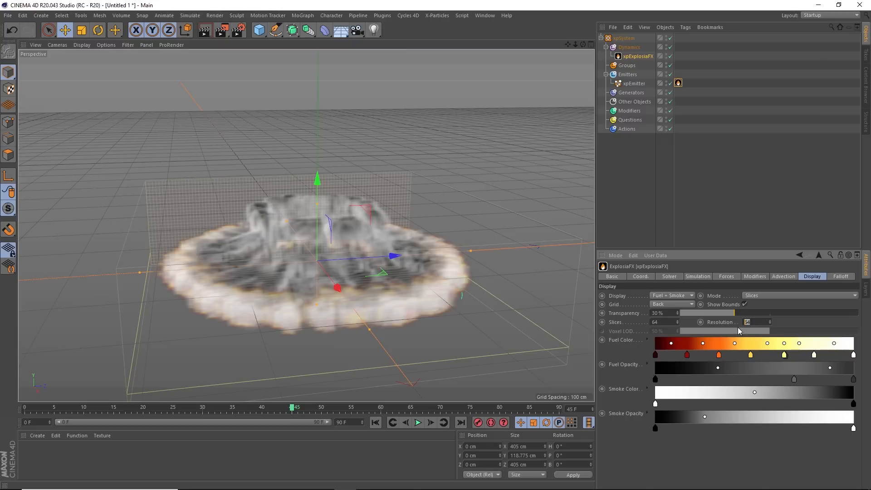
text(120)
key(Return)
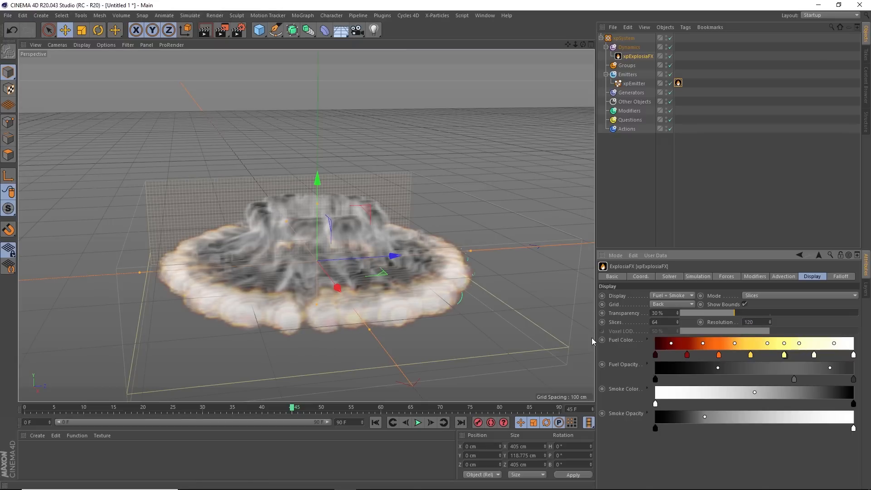
alt+drag(375, 283, 415, 259)
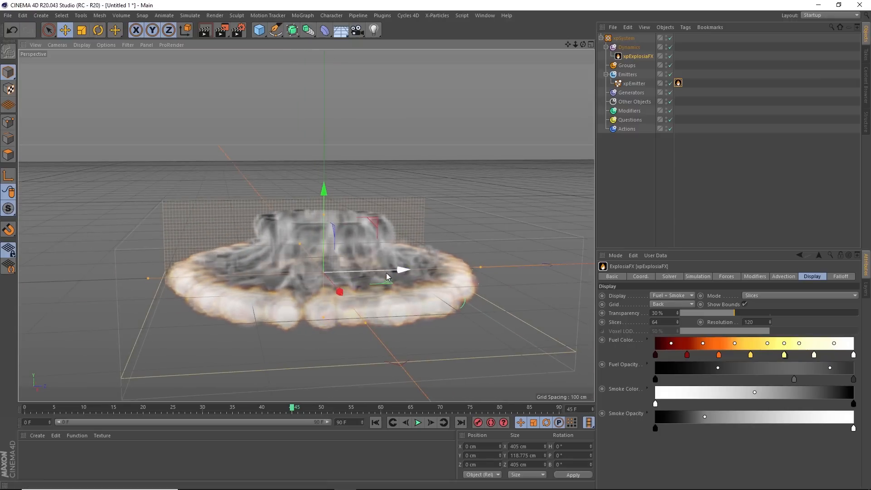
click(375, 423)
click(417, 422)
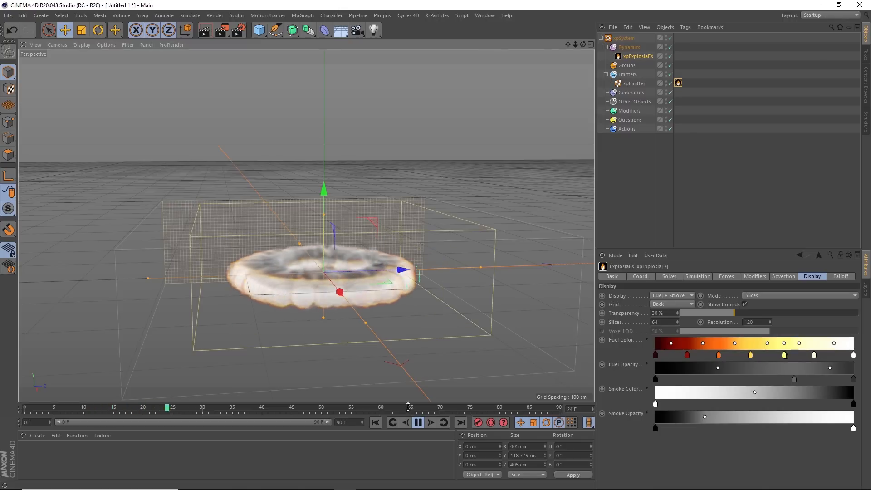
click(419, 424)
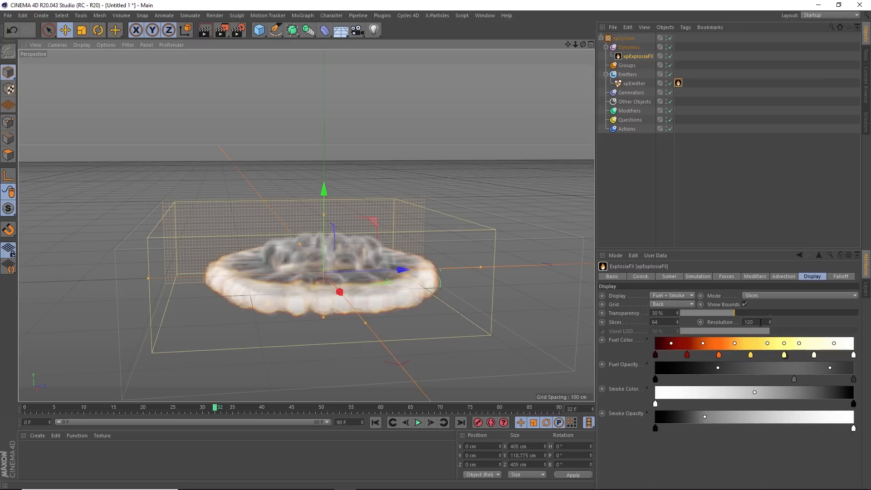
Set the ExplosiaFX display resolution back to 64 and the slices to 32, and replay the simulation to about frame 29.
click(758, 323)
text(64)
key(Return)
click(652, 322)
text(32)
key(Return)
click(375, 423)
click(418, 422)
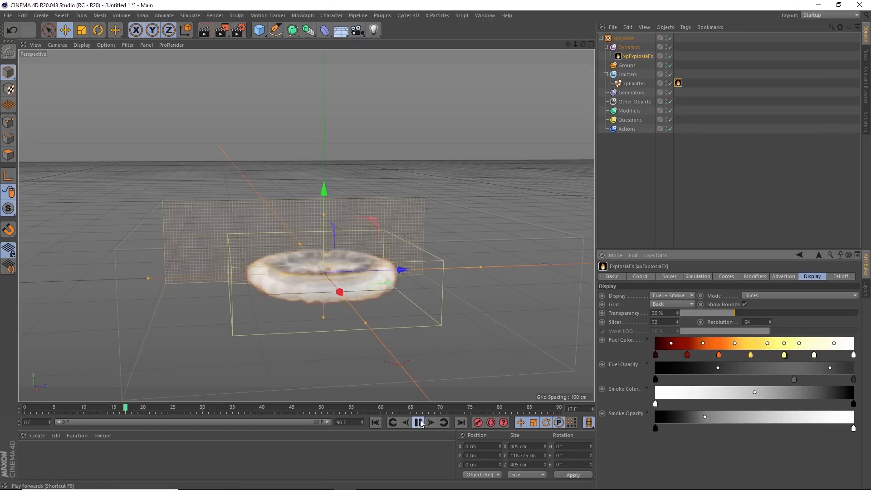
click(417, 422)
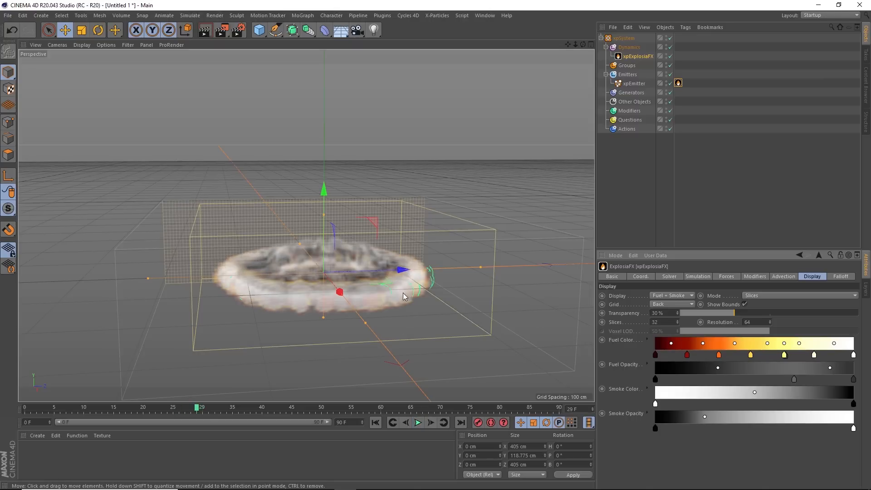
Change the ExplosiaFX display mode to Grid and hide the emitter in the viewport.
click(760, 296)
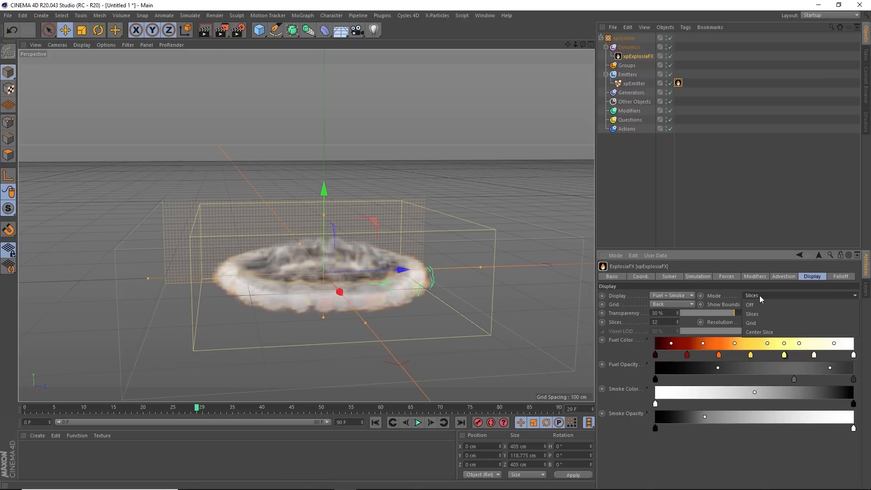
click(756, 323)
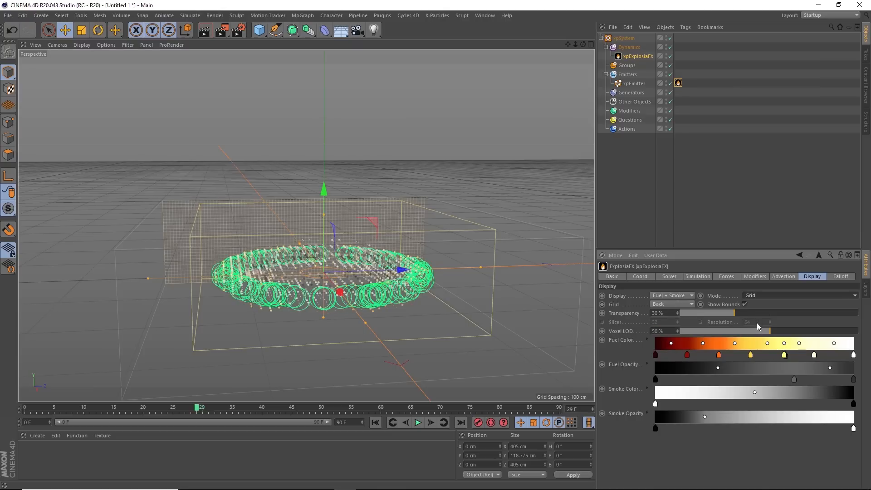
click(665, 82)
mouse_move(386, 283)
alt+mouse_down()
mouse_move(386, 263)
mouse_move(381, 311)
mouse_move(400, 335)
mouse_move(414, 331)
mouse_move(377, 285)
mouse_move(392, 283)
alt+mouse_up()
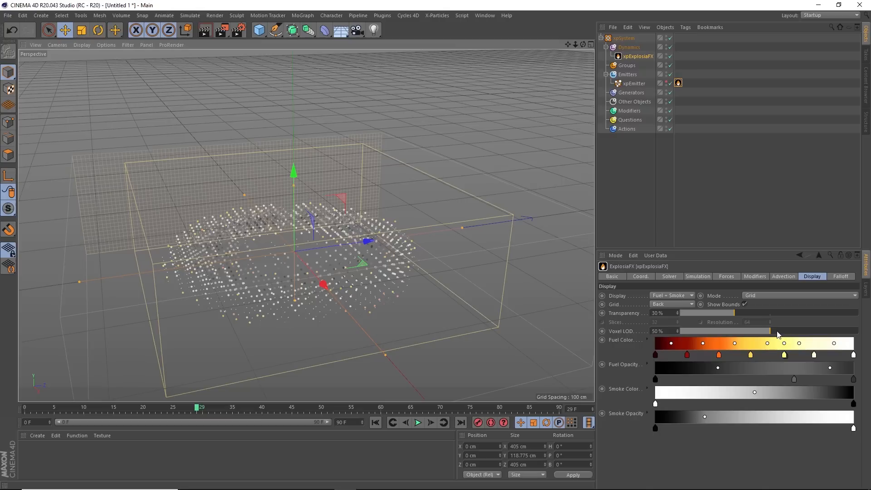
Increase the Voxel LOD of the ExplosiaFX grid display, settling on 150%.
drag(781, 330, 868, 337)
key(ctrl+a)
text(200)
key(Return)
mouse_move(373, 277)
alt+mouse_down()
mouse_move(336, 237)
mouse_move(356, 310)
mouse_move(363, 301)
mouse_move(389, 311)
mouse_move(356, 278)
mouse_move(358, 268)
alt+mouse_up()
double_click(672, 332)
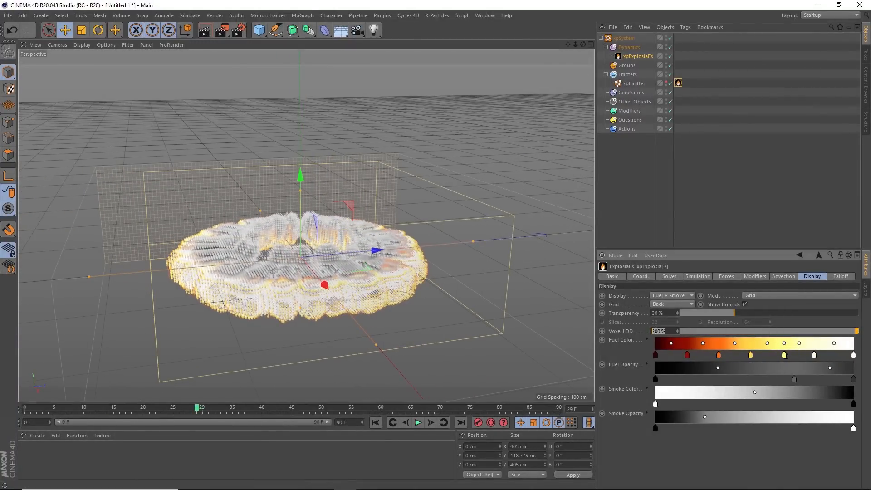
text(150)
key(Return)
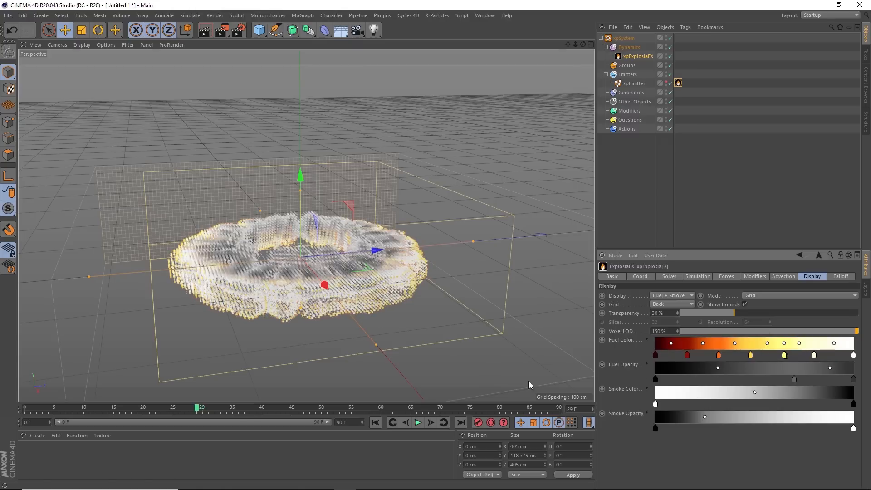
Replay the simulation from the start and examine the voxel grid display from a wider viewing angle.
click(417, 423)
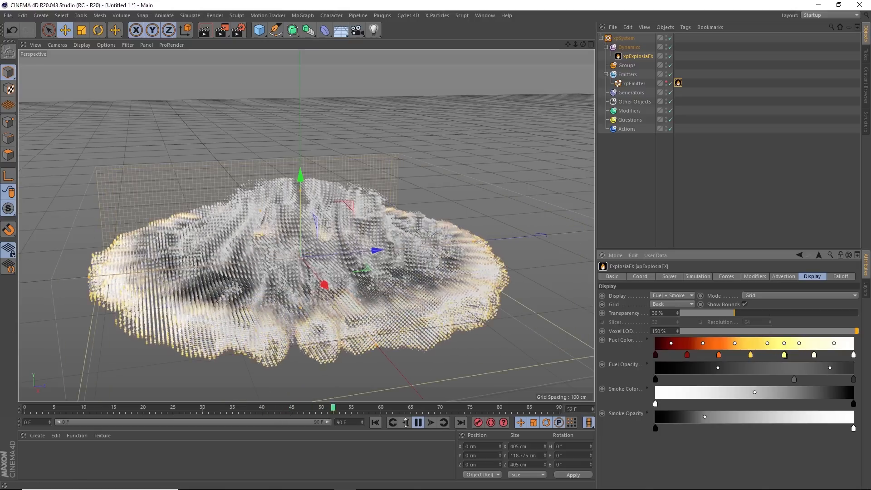
click(376, 422)
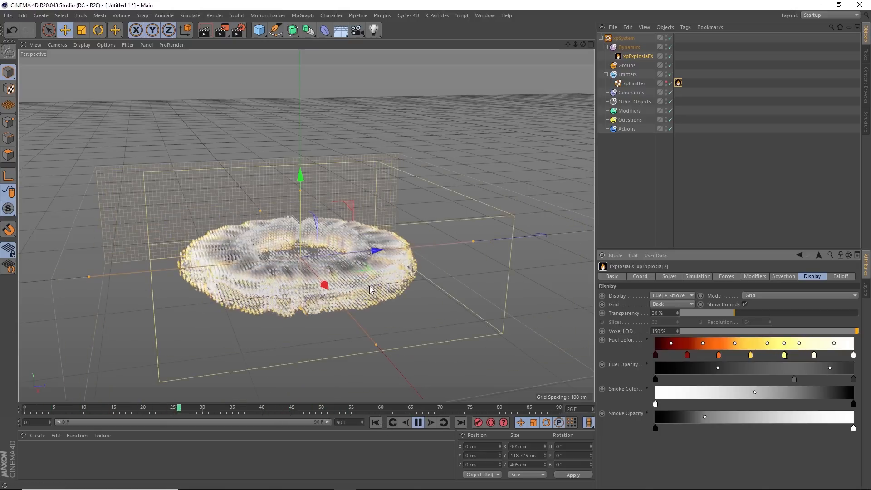
alt+drag(338, 303, 368, 268)
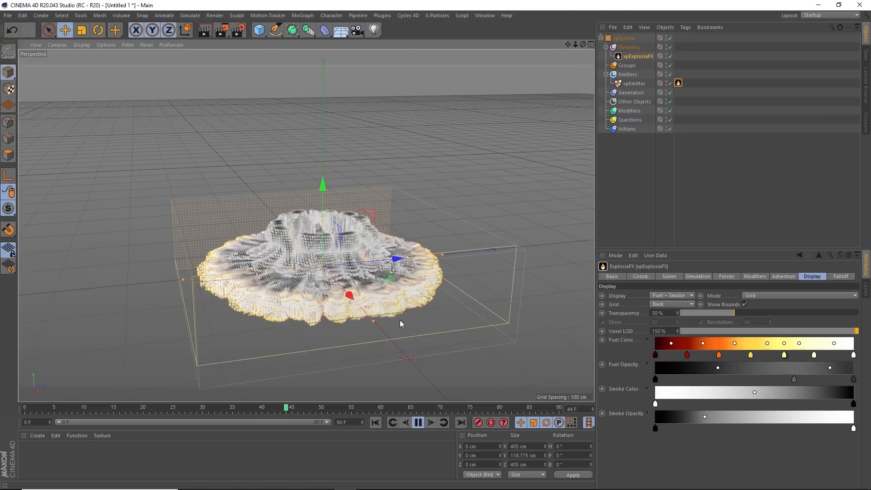
click(376, 422)
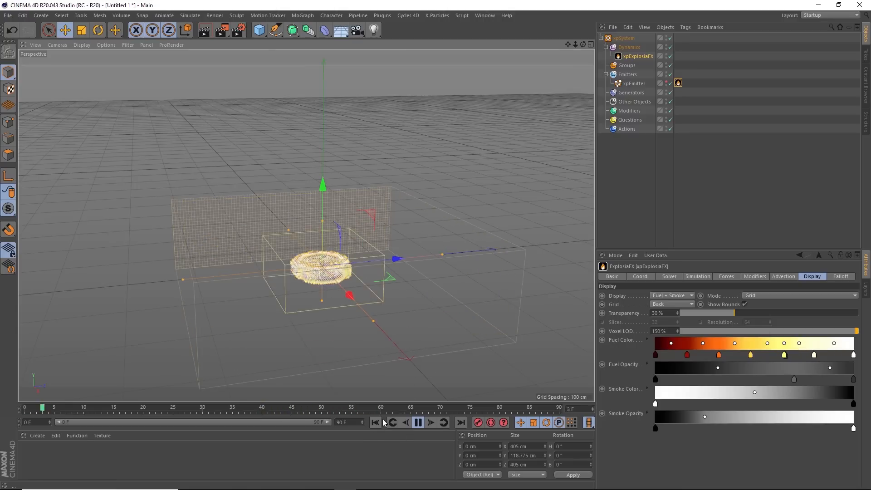
Replay the simulation from the start several times and examine how the voxel grid smoke spreads from low and high viewing angles.
click(418, 422)
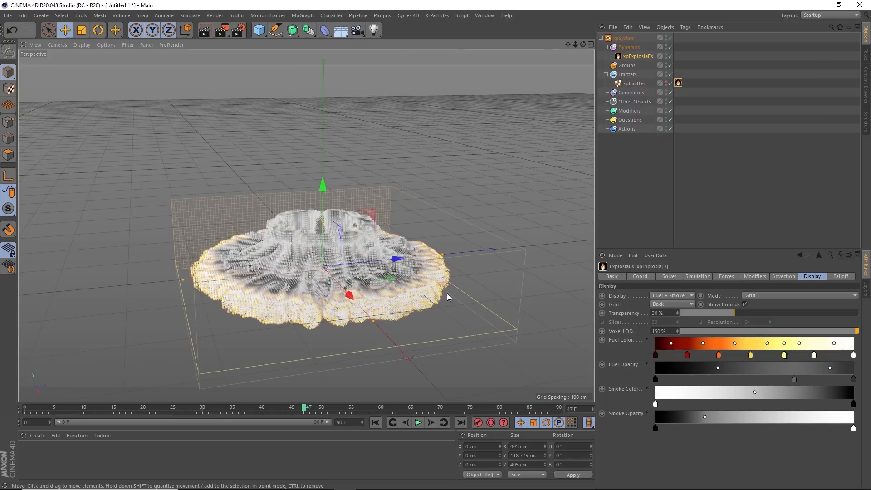
alt+drag(381, 301, 346, 296)
click(375, 423)
click(417, 423)
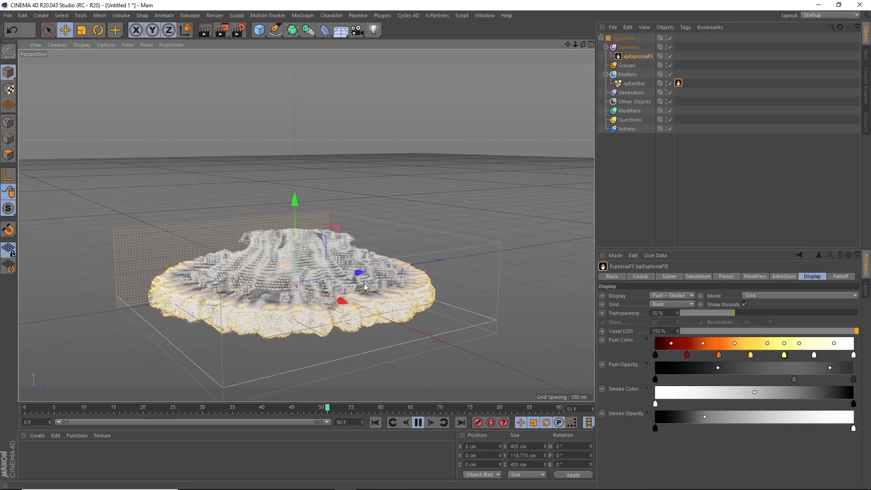
click(418, 423)
alt+drag(356, 267, 340, 323)
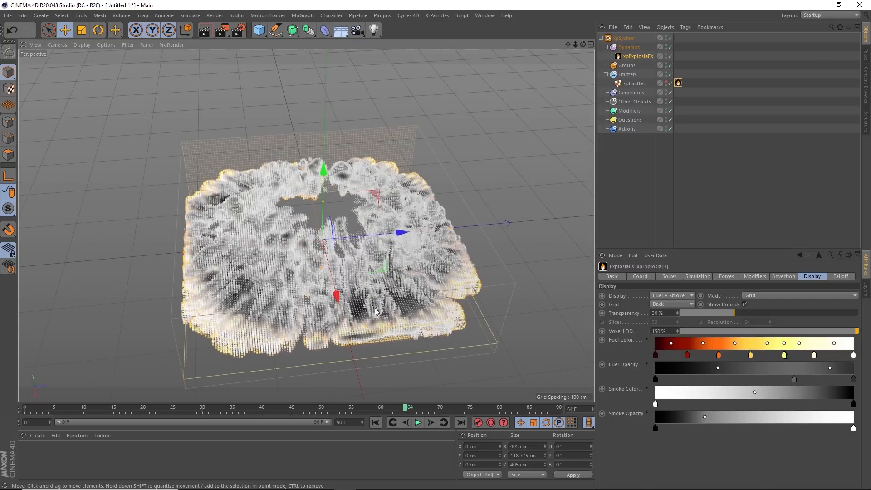
click(375, 423)
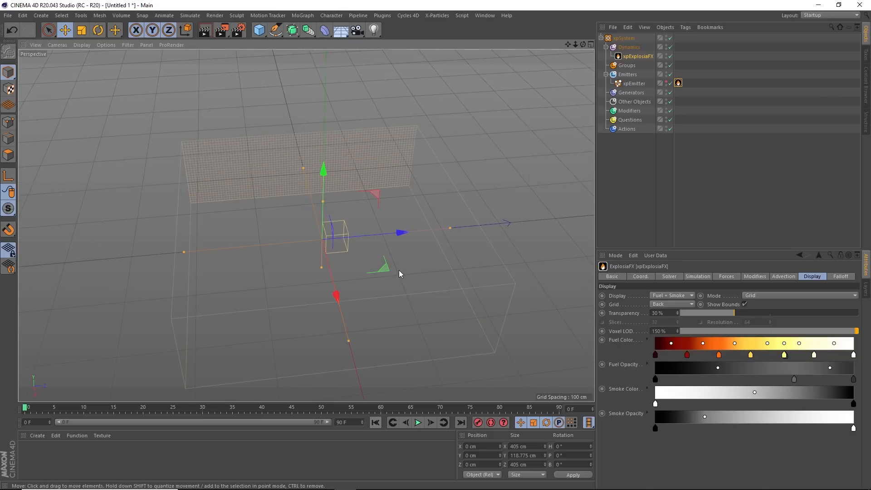
click(417, 423)
click(418, 423)
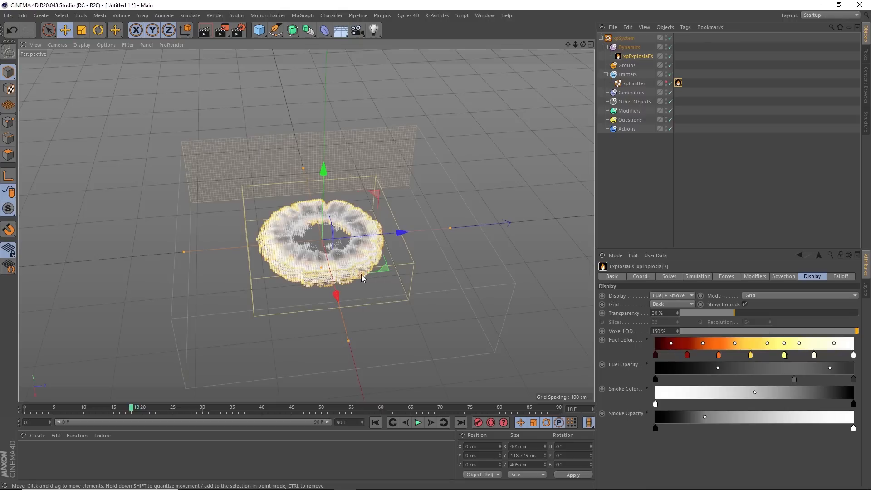
Set the Velocity of the emitter's ExplosiaFX source tag to 300% and replay the simulation from the start.
click(679, 83)
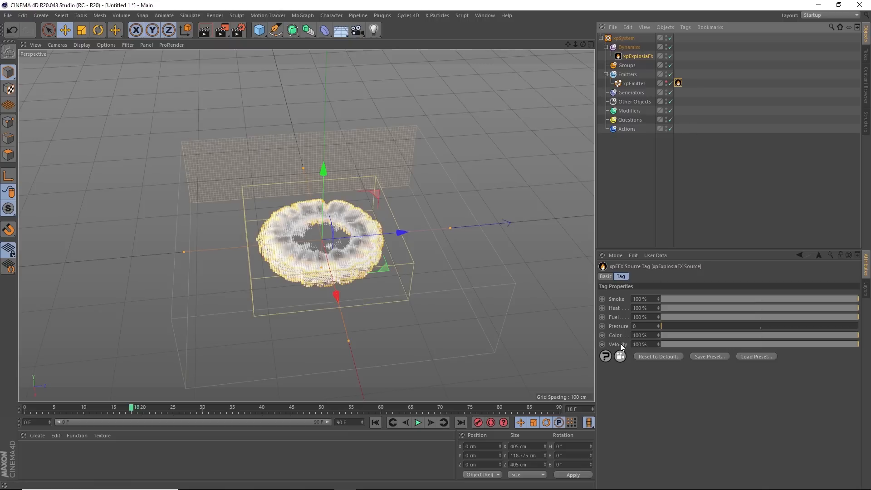
click(651, 344)
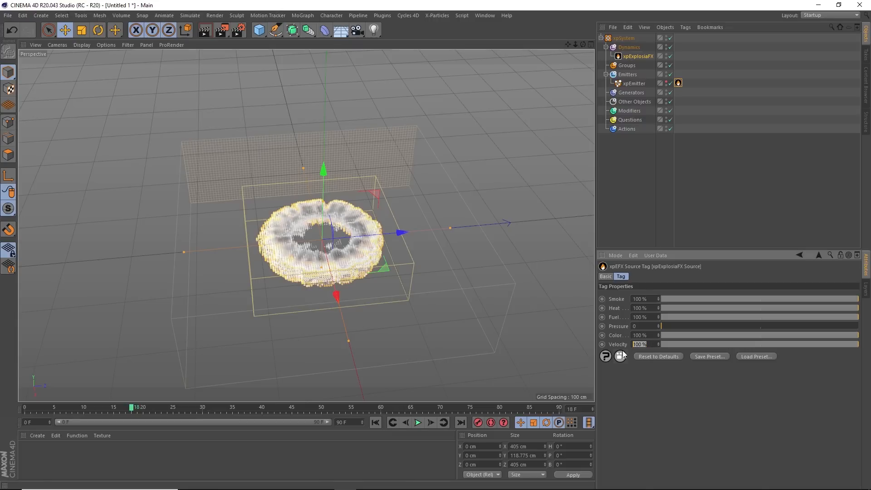
text(300)
key(Return)
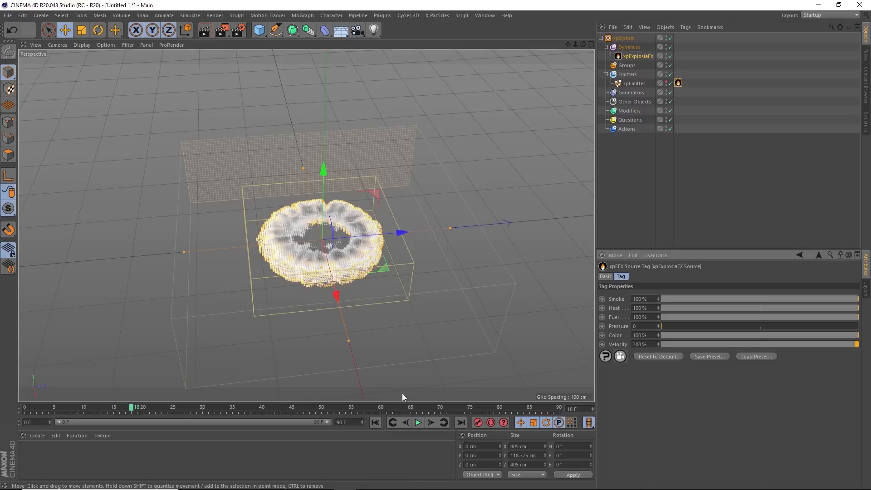
click(378, 422)
click(418, 423)
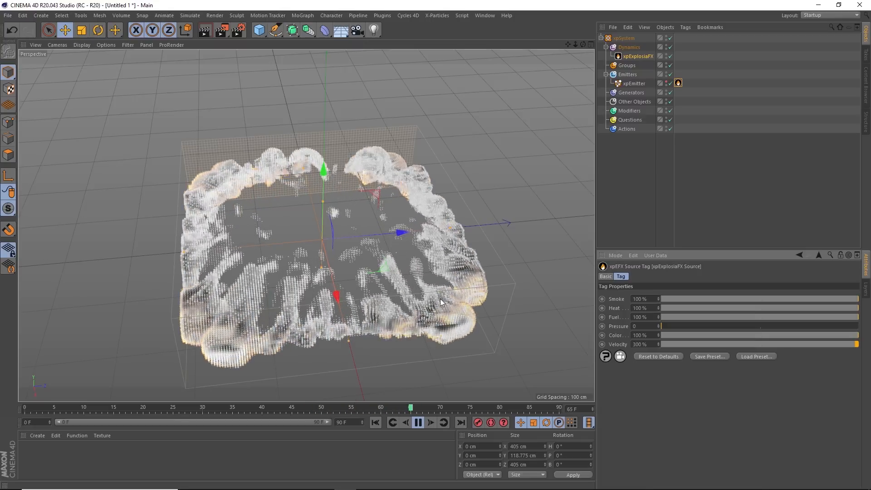
alt+drag(353, 240, 374, 306)
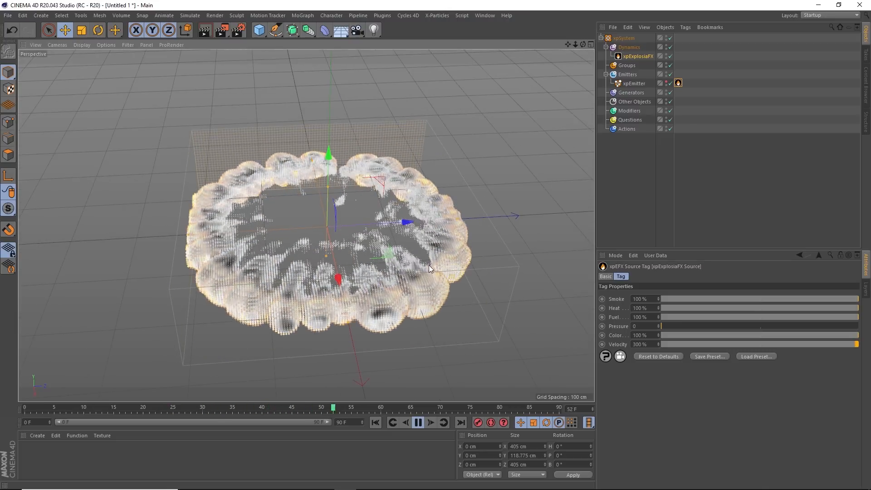
click(418, 422)
Set the emitter's speed variation to 12 cm and radius variation to 2 cm, and replay the simulation to about frame 44.
click(634, 83)
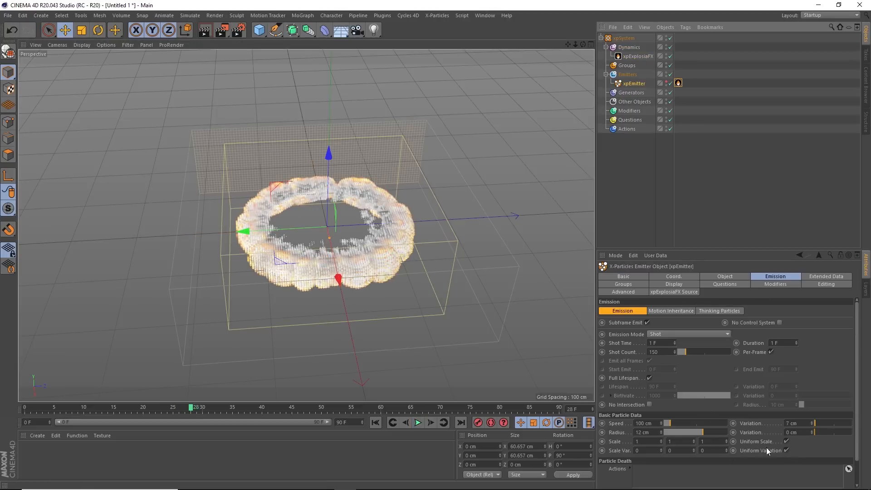
double_click(790, 423)
text(12)
key(Return)
text(2)
key(Return)
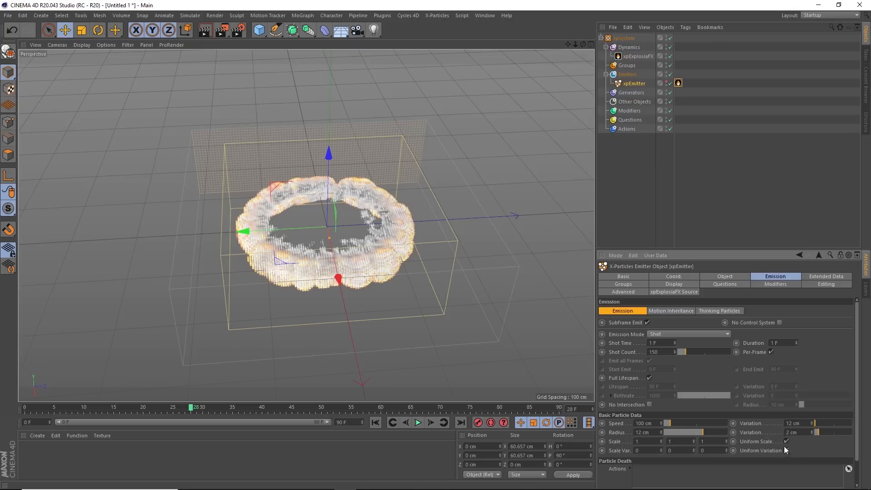
click(376, 422)
click(418, 422)
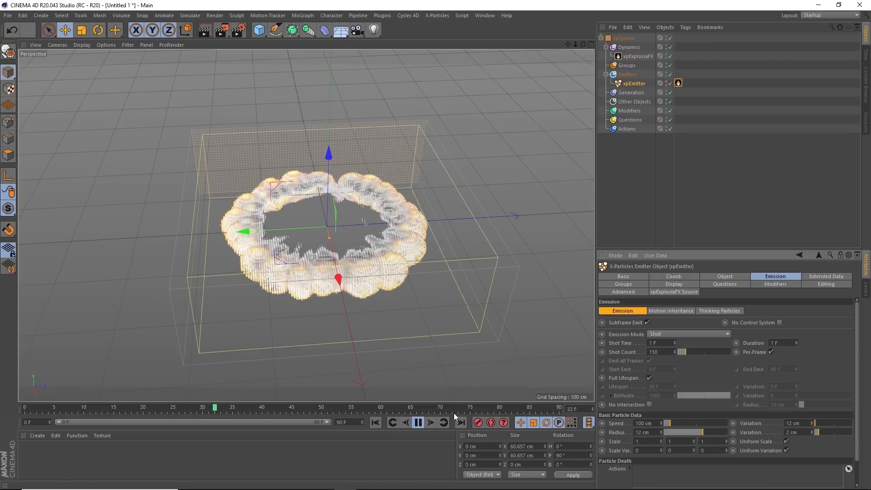
click(418, 422)
alt+drag(402, 268, 407, 236)
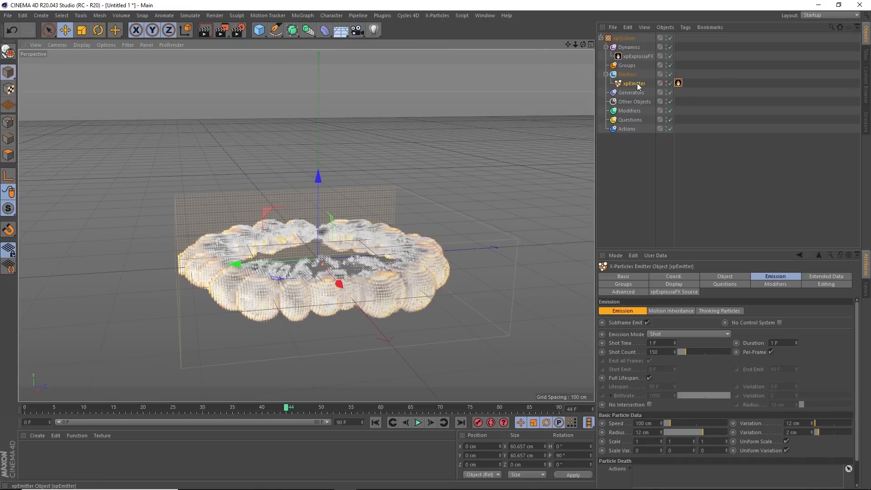
Set the ExplosiaFX simulation's Vorticity to 10% and replay it from the start to about frame 55.
click(635, 56)
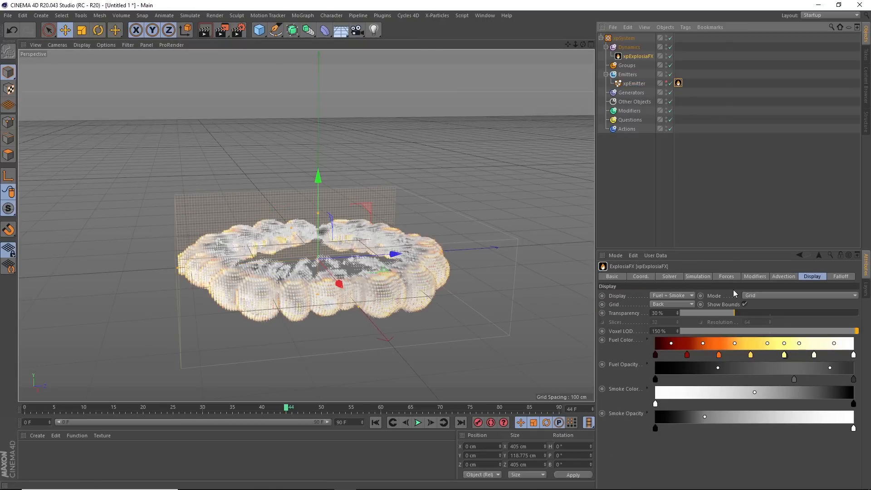
click(698, 276)
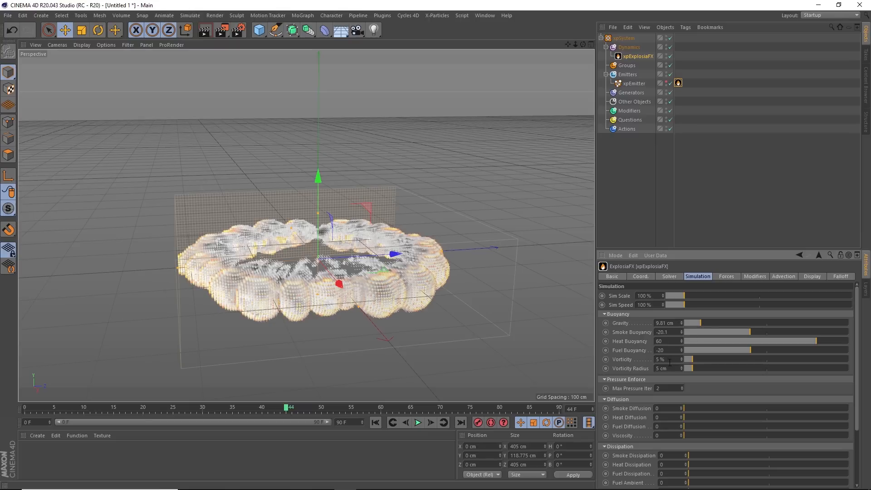
drag(669, 360, 645, 363)
text(10)
key(Return)
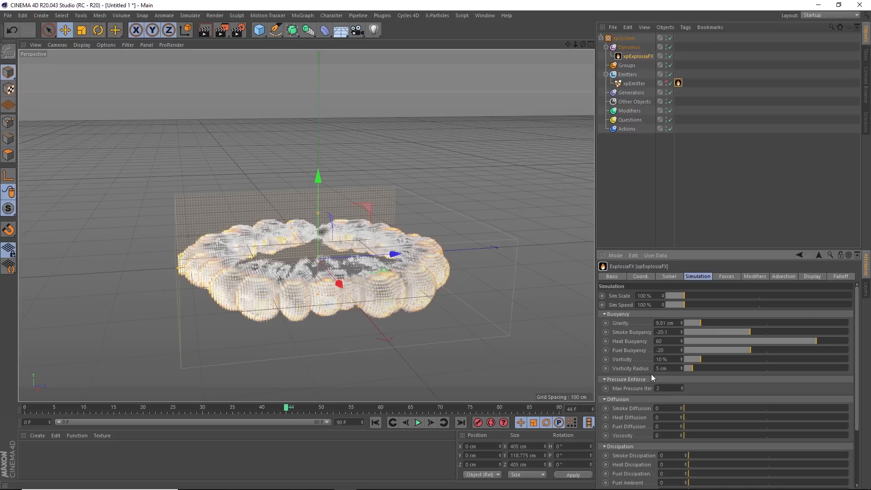
click(375, 422)
click(417, 422)
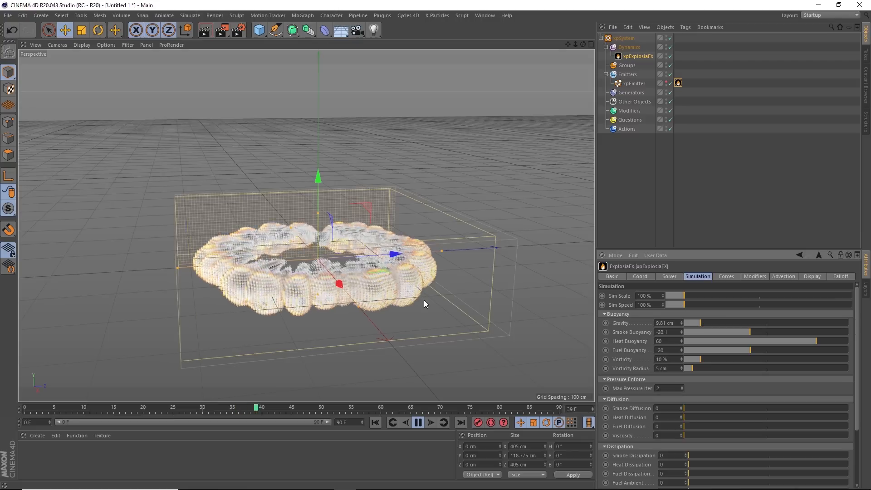
key(F8)
alt+drag(400, 307, 370, 308)
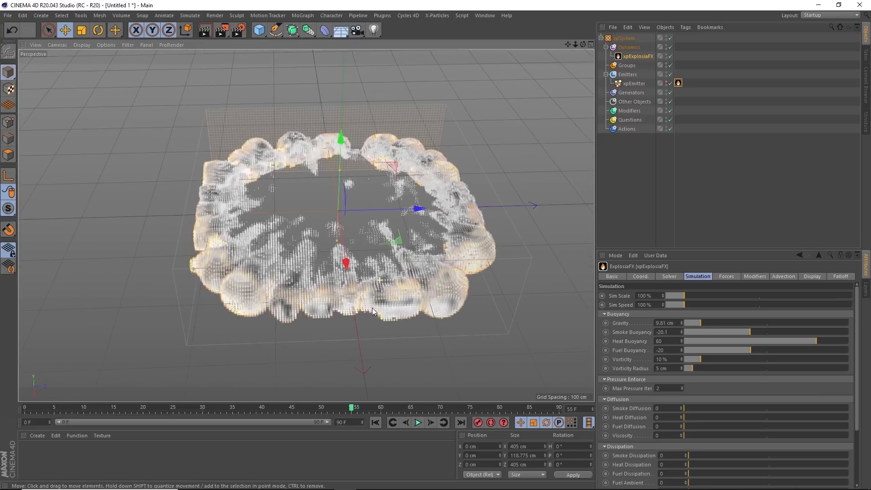
Try an emitter particle speed of 160 cm and replay the simulation twice from the start.
click(634, 84)
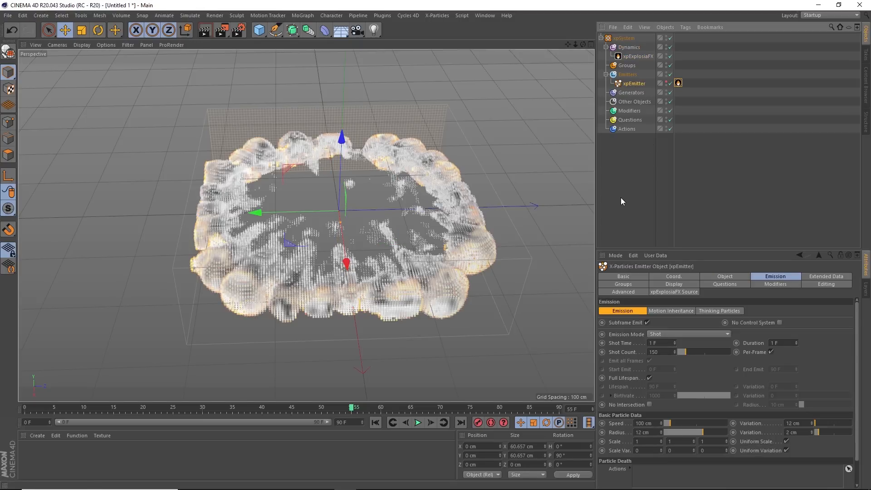
click(656, 423)
text(160)
key(Return)
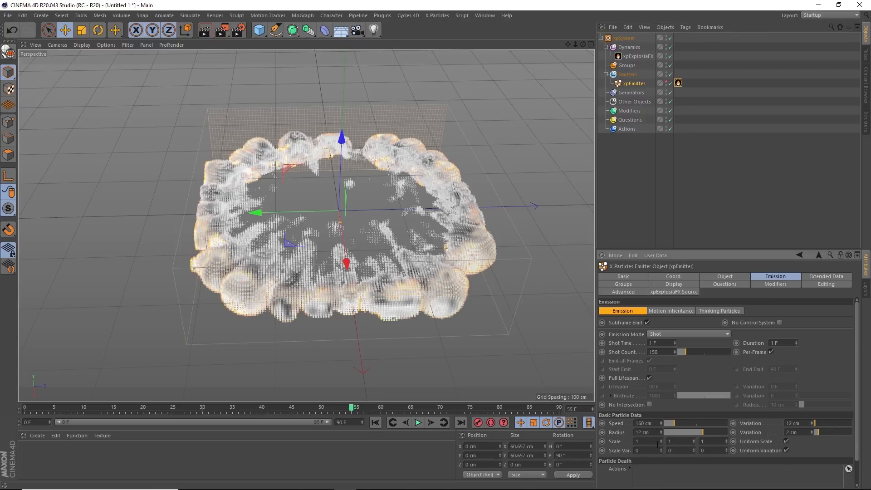
click(374, 421)
click(417, 422)
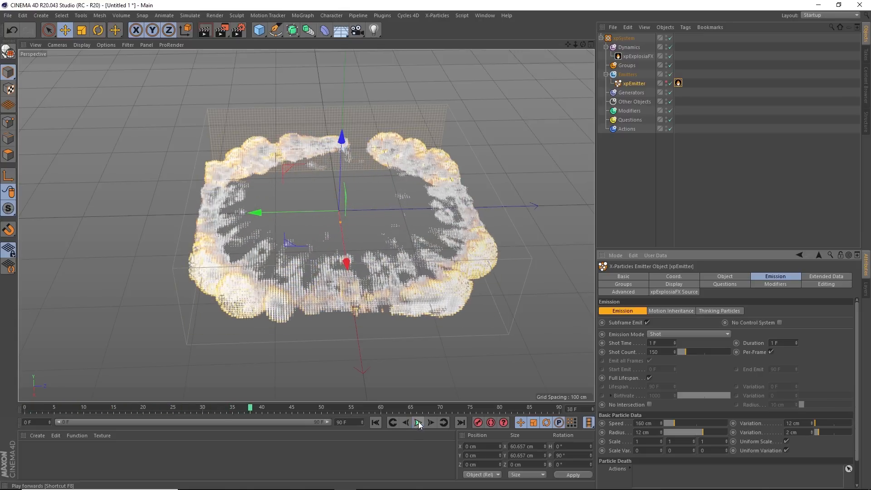
click(375, 422)
click(417, 421)
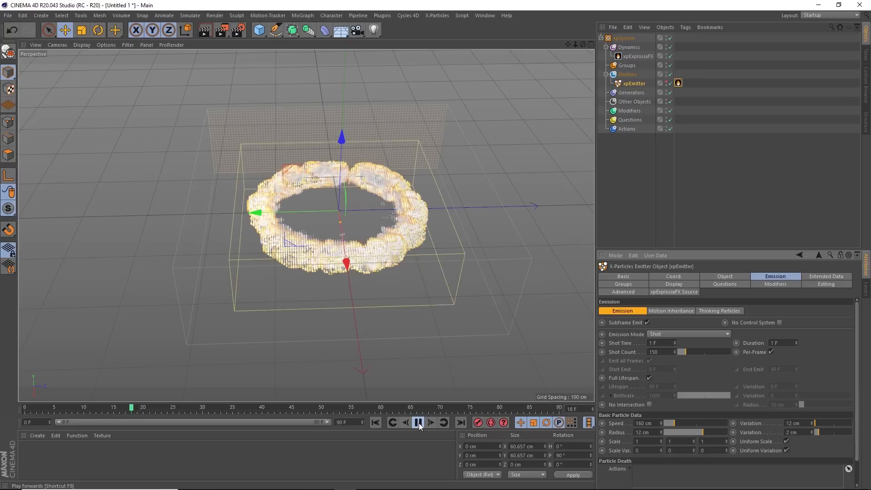
click(419, 423)
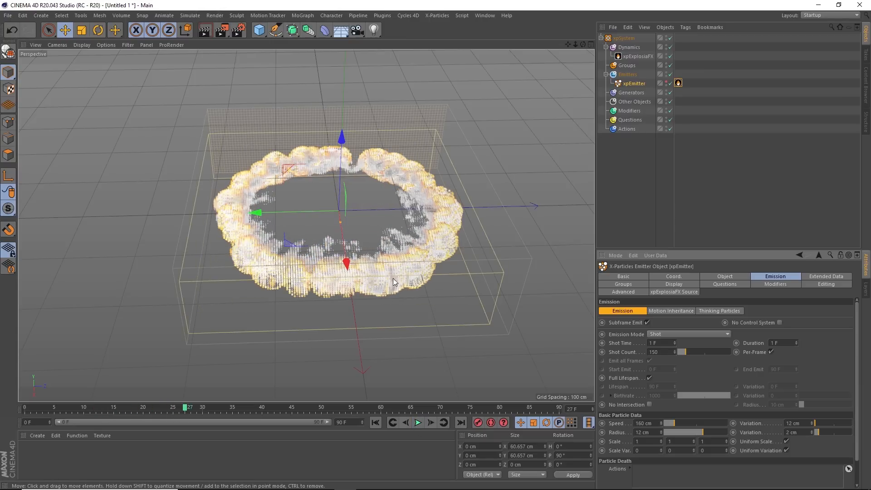
Set the emitter's particle speed to 80 cm and replay the simulation from the start to about frame 40.
click(643, 423)
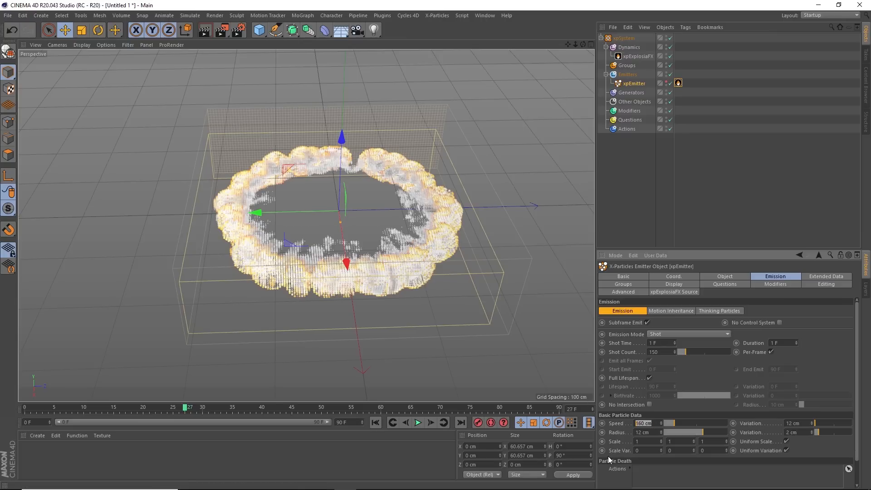
text(80)
key(Return)
click(376, 422)
click(416, 424)
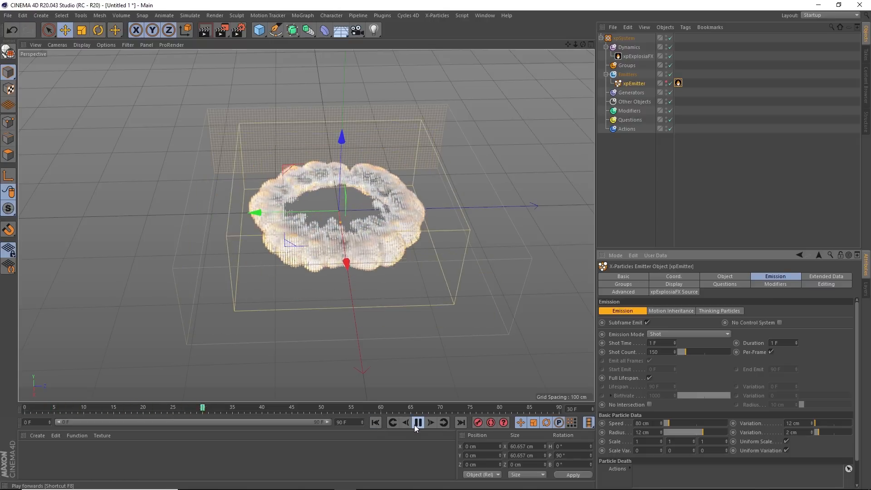
click(414, 425)
mouse_move(401, 245)
alt+mouse_down()
mouse_move(425, 274)
mouse_move(435, 235)
mouse_move(416, 224)
mouse_move(408, 233)
alt+mouse_up()
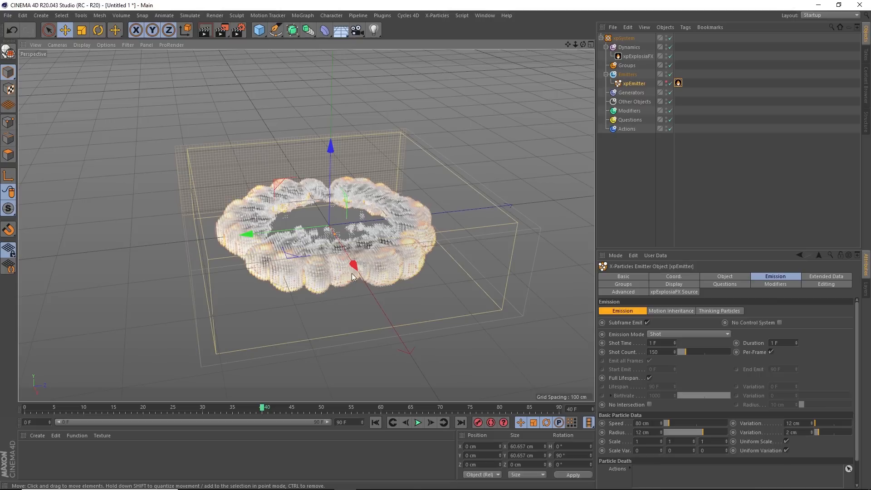
alt+drag(404, 249, 422, 243)
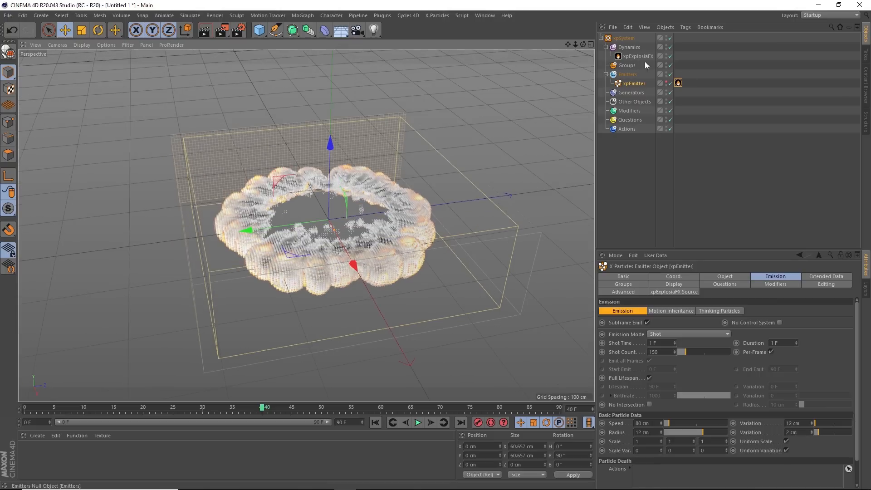
Hide and disable the ExplosiaFX object, and add a default plane primitive to the scene.
click(665, 55)
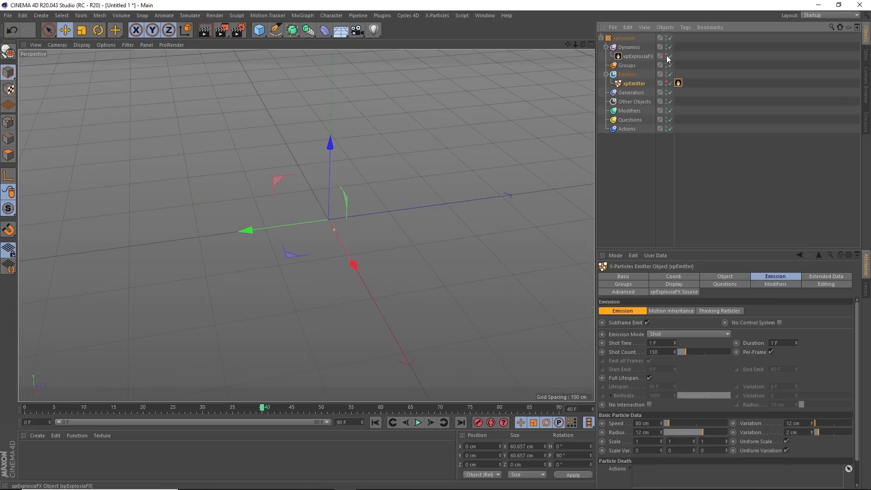
click(670, 56)
click(260, 30)
click(342, 61)
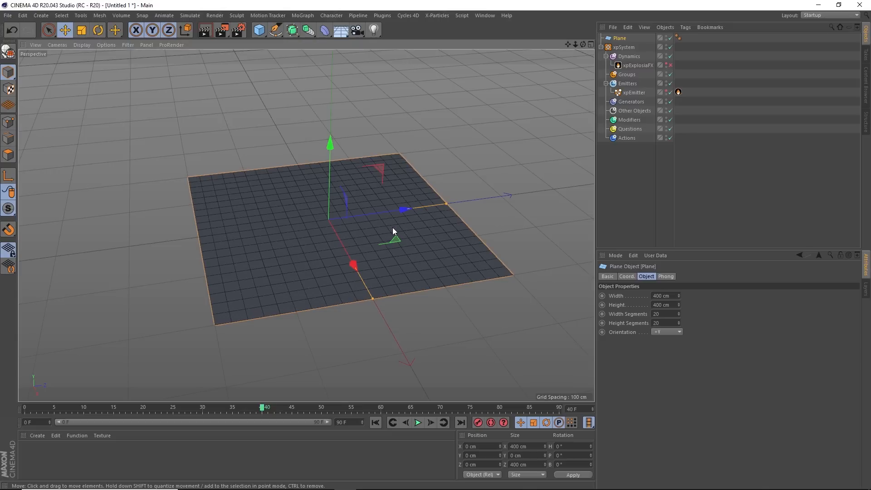
alt+drag(294, 219, 283, 269)
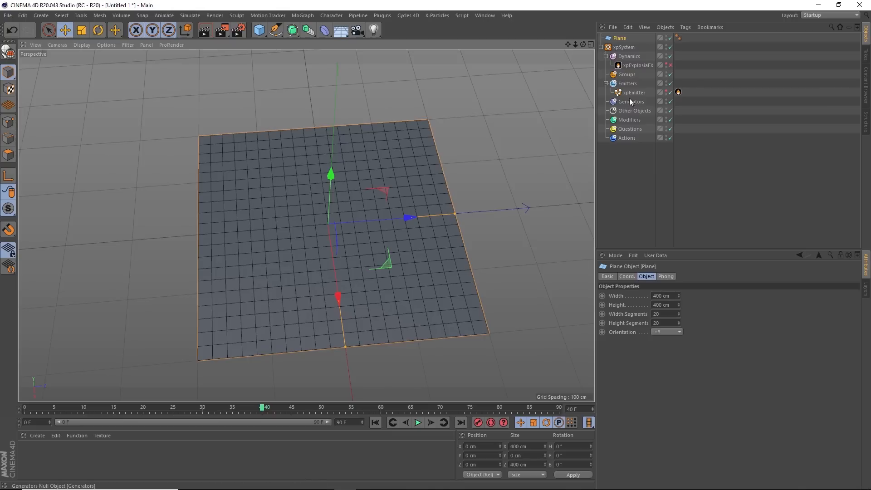
Create a second emitter in the Emitters folder, set its shape to Object, and assign the Plane as its source object.
click(629, 85)
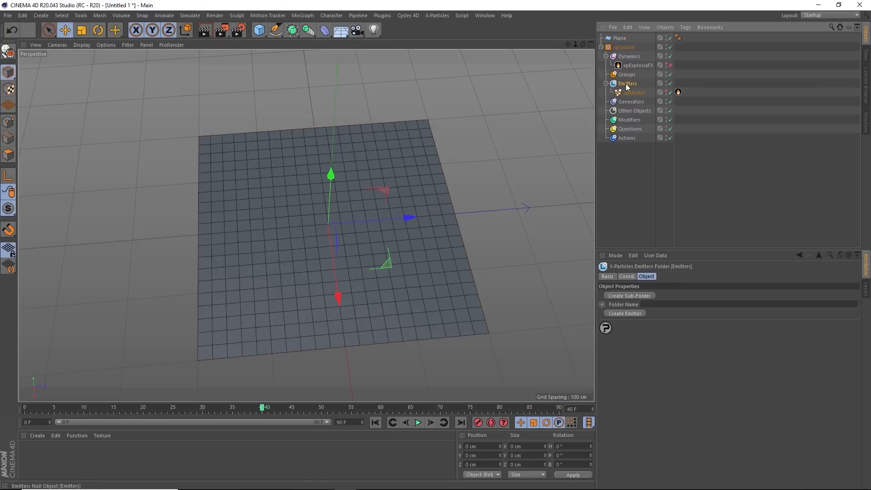
click(635, 313)
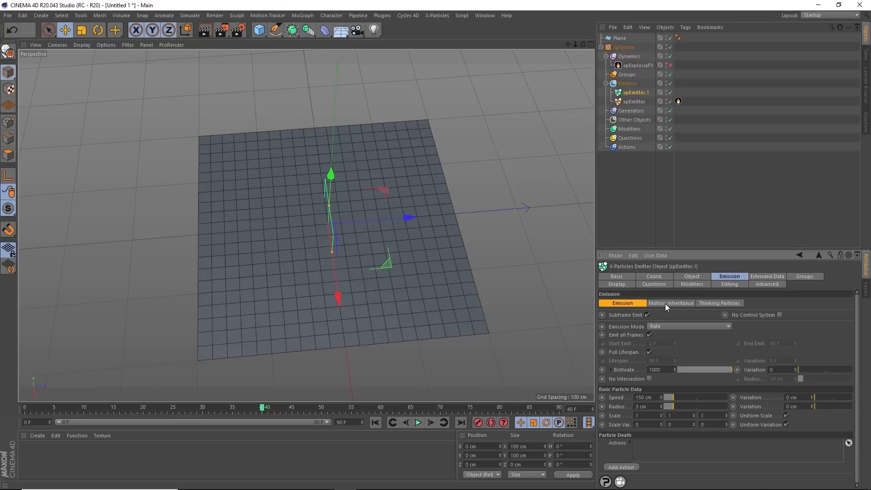
click(689, 277)
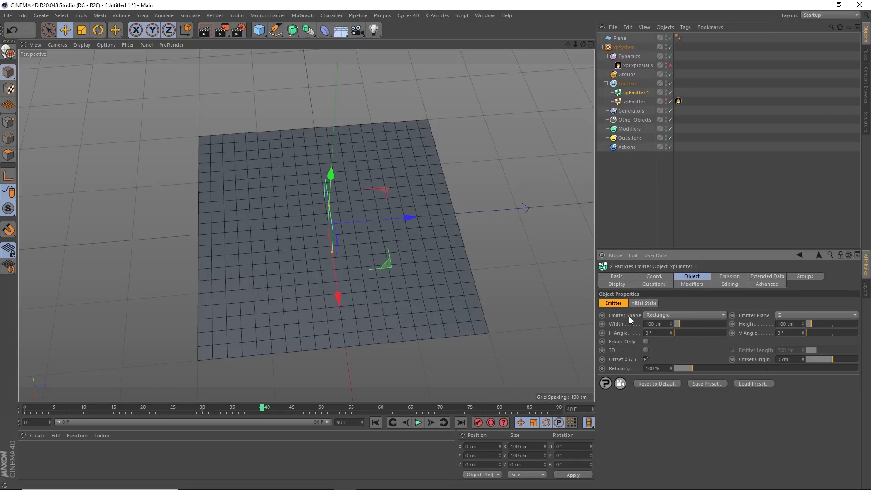
click(654, 314)
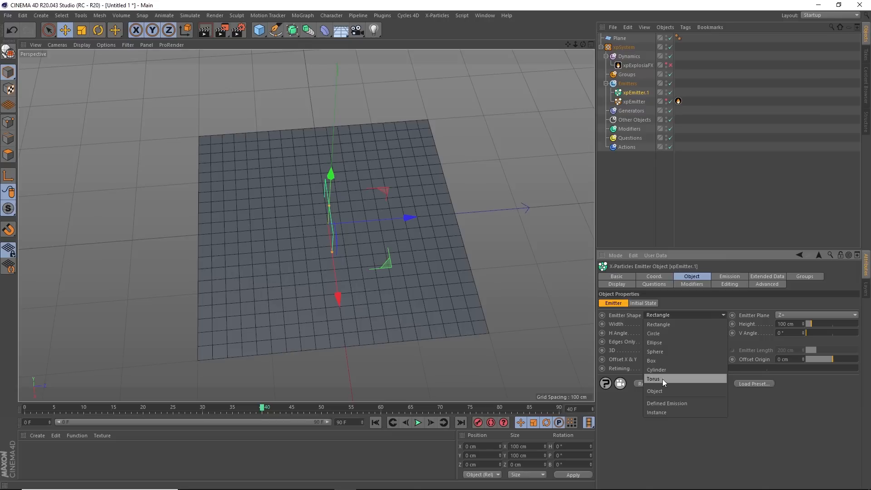
click(662, 390)
drag(620, 38, 668, 345)
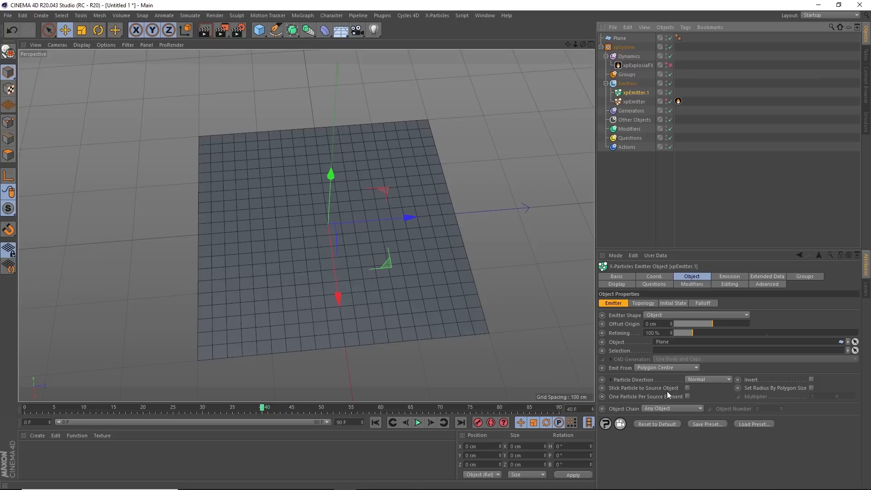
Enable Stick Particle to Source Object and One Particle Per Source Element on the new emitter, and replay from the start to frame 23.
click(688, 388)
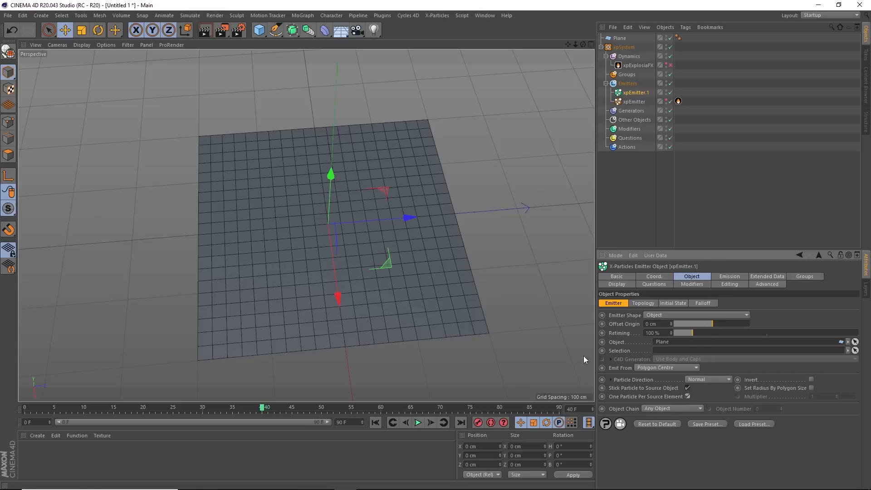
click(375, 422)
click(418, 423)
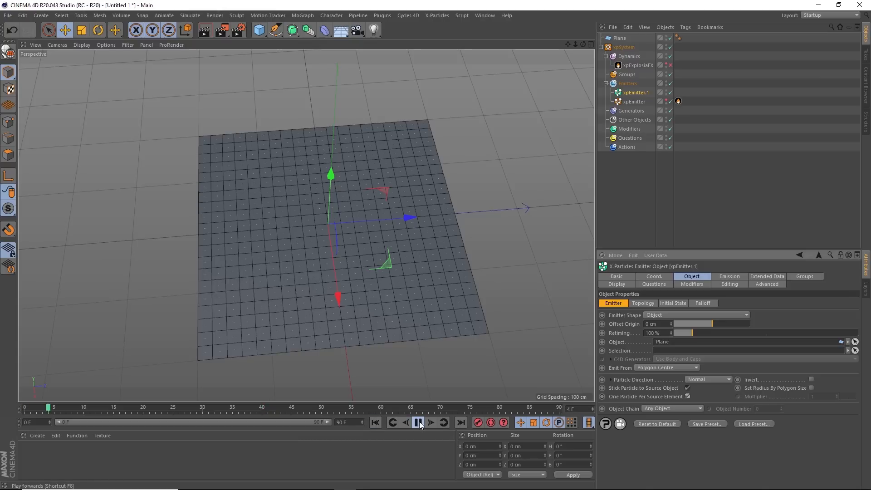
click(418, 422)
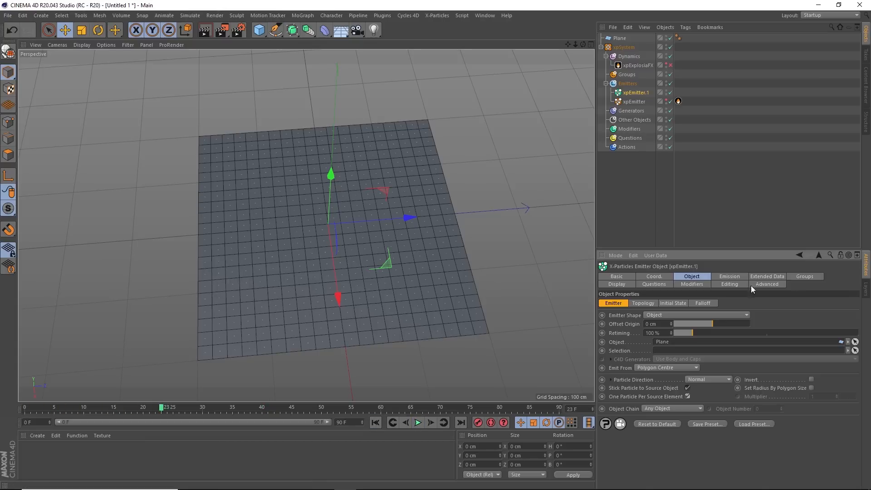
Set the second emitter's particle display to Arrow and inspect the arrows on the plane at frame 1.
click(621, 283)
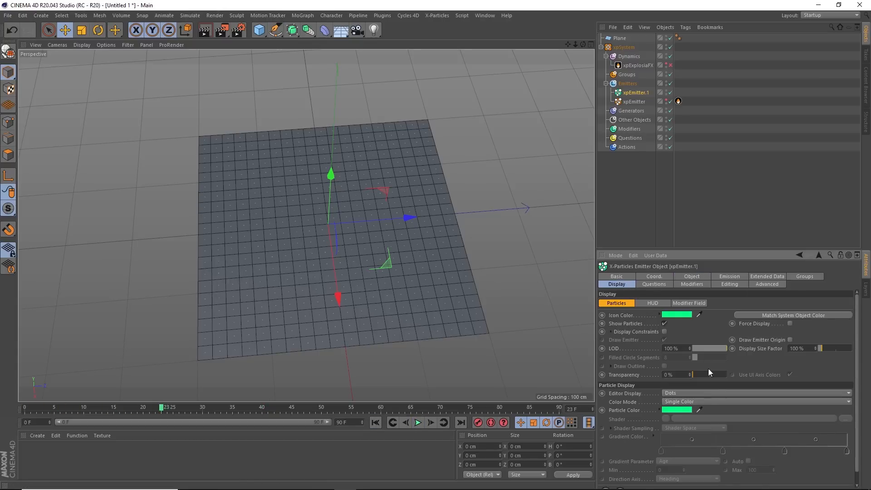
click(683, 393)
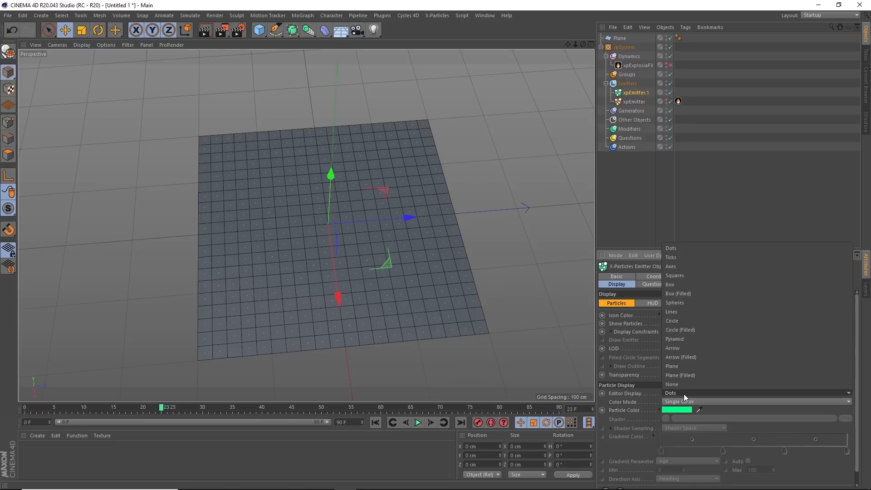
click(679, 347)
click(376, 423)
click(430, 422)
alt+drag(419, 284, 508, 316)
scroll(507, 316, up, 10)
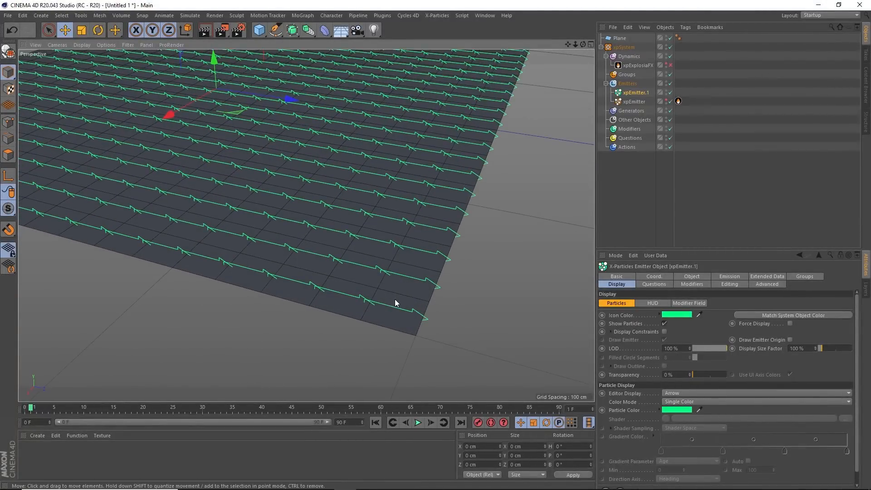
scroll(397, 297, up, 3)
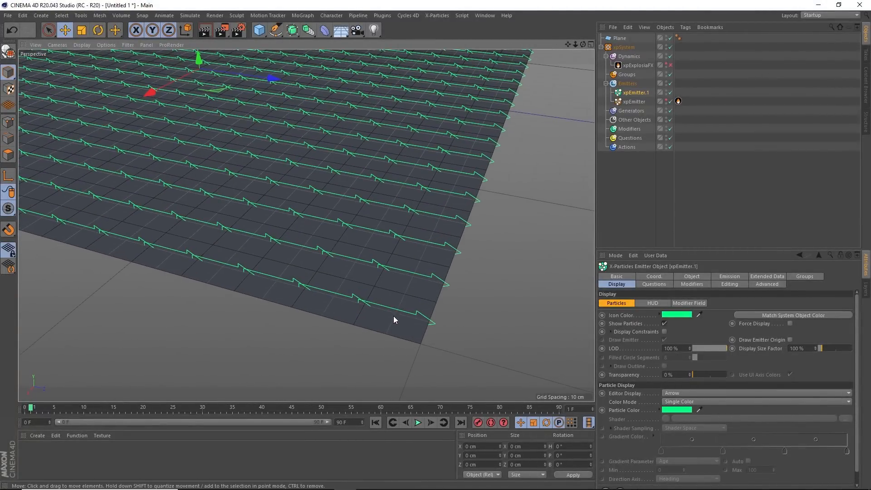
mouse_move(403, 300)
alt+mouse_down()
mouse_move(432, 284)
mouse_move(408, 313)
alt+mouse_up()
alt+drag(453, 238, 383, 296)
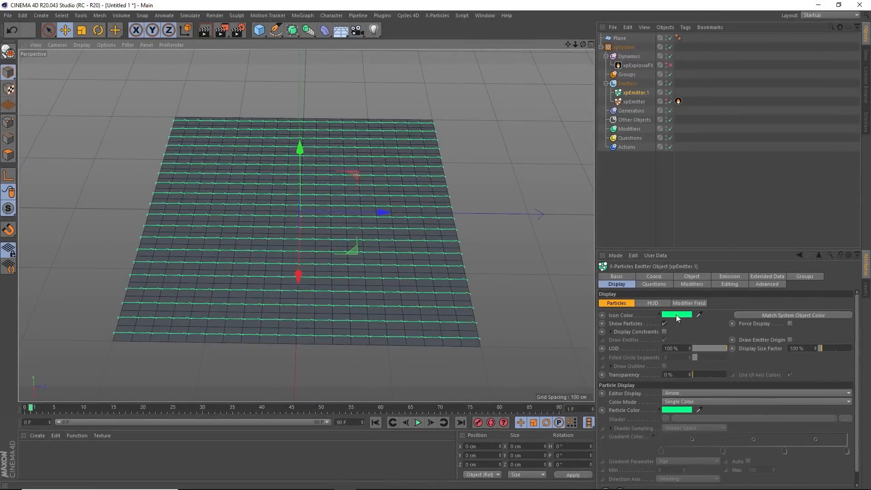
Set the second emitter's Emission Mode to Shot and replay the animation from the start to about frame 18.
click(721, 276)
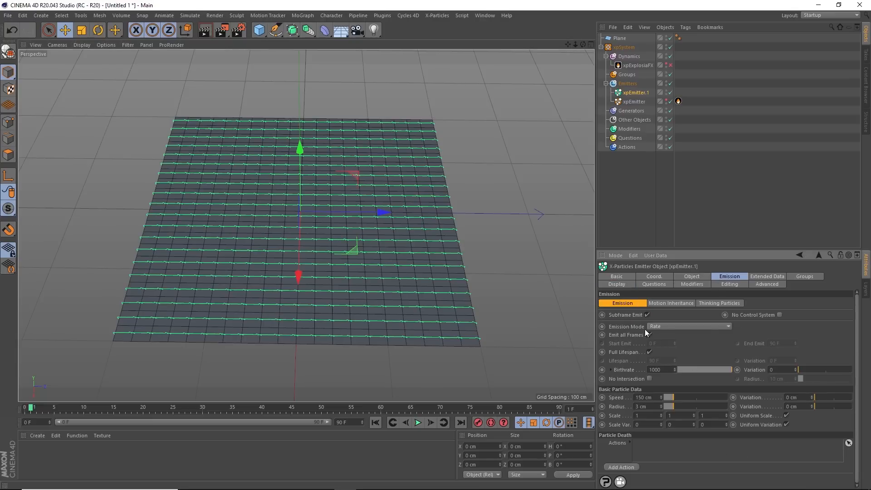
click(665, 327)
click(665, 353)
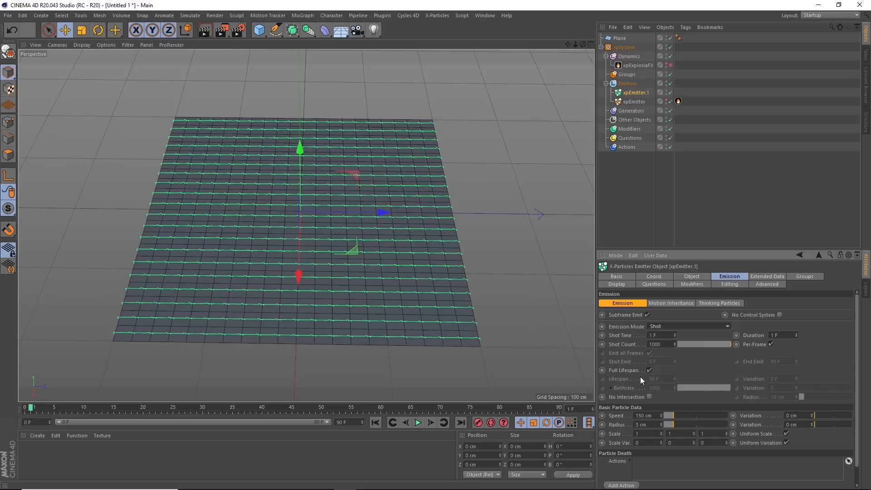
click(376, 422)
click(418, 422)
click(418, 422)
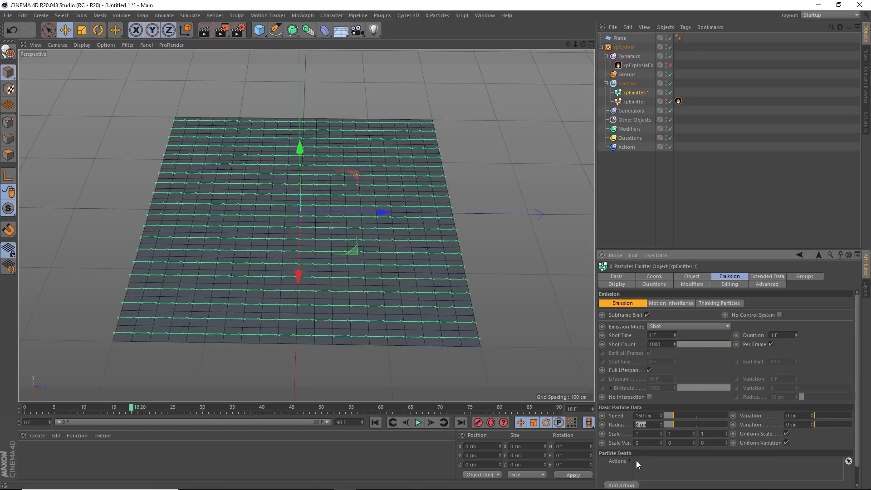
Set the second emitter's particle radius to 7 cm and replay the animation from the start to about frame 23.
text(7)
key(Return)
click(376, 423)
click(415, 423)
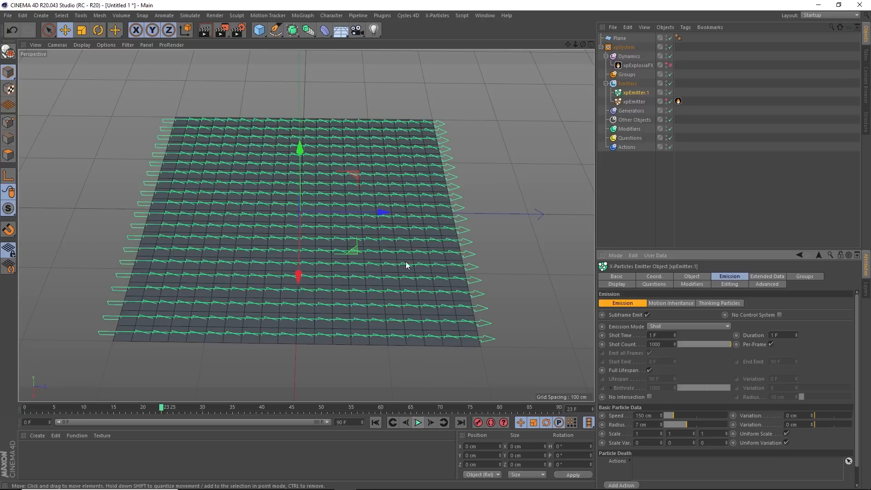
alt+drag(385, 252, 363, 270)
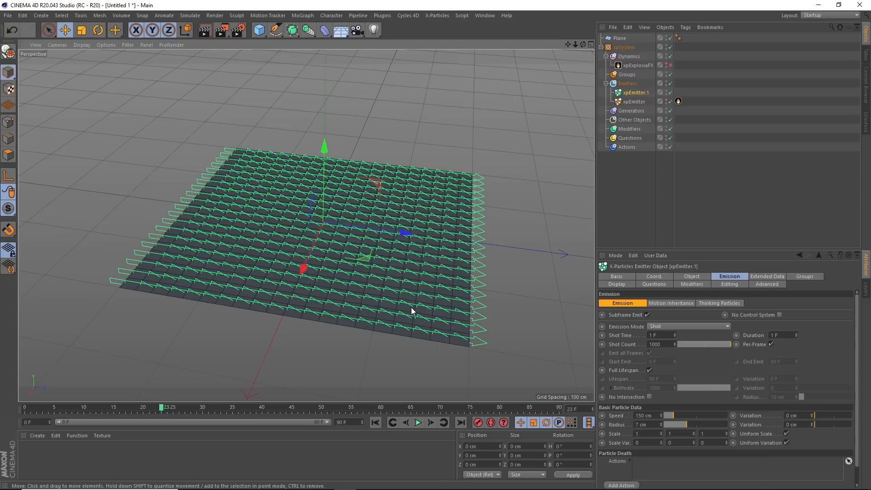
Enable Use Rotation on the second emitter with Rotation Mode Tangential, and replay from the start to frame 35 to inspect the arrows.
click(756, 276)
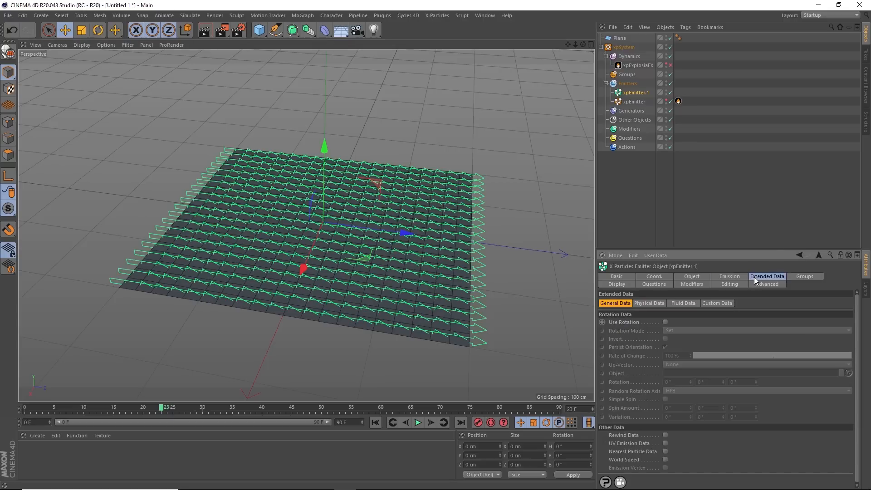
click(665, 321)
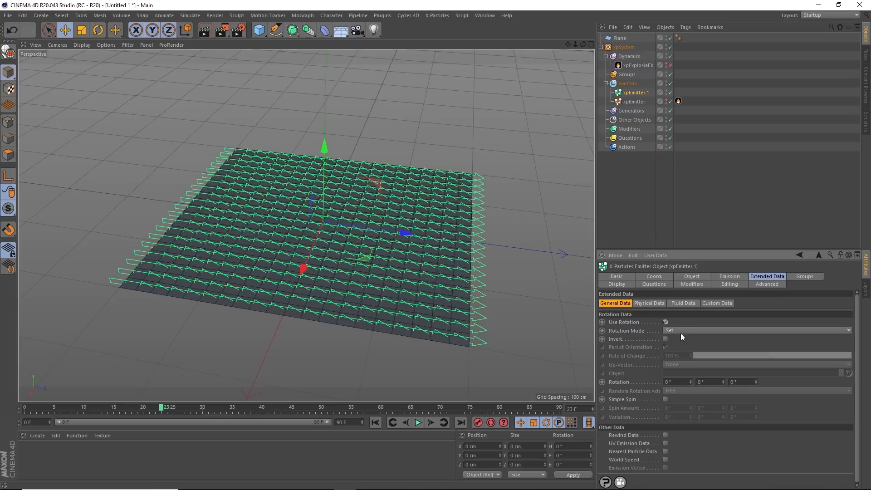
click(676, 330)
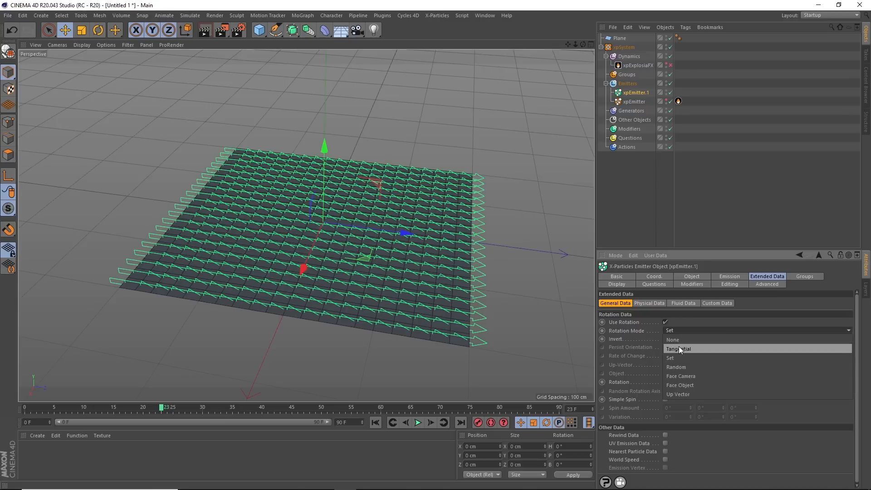
click(681, 348)
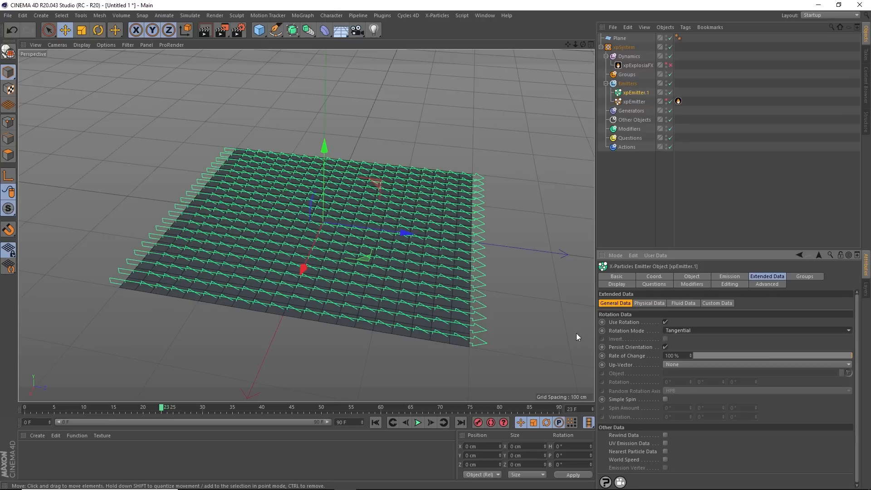
click(376, 422)
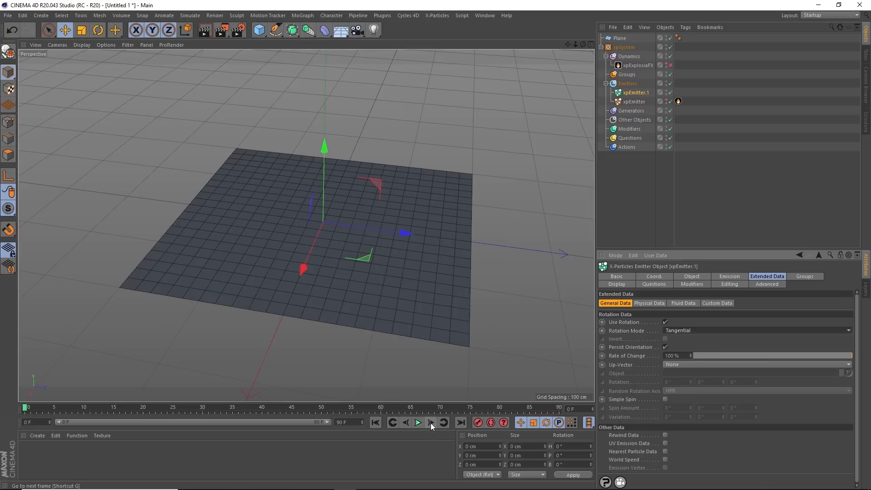
click(430, 422)
mouse_move(421, 290)
alt+mouse_down()
mouse_move(420, 235)
mouse_move(403, 237)
mouse_move(377, 293)
mouse_move(406, 313)
mouse_move(401, 267)
mouse_move(401, 287)
mouse_move(411, 290)
alt+mouse_up()
key(F8)
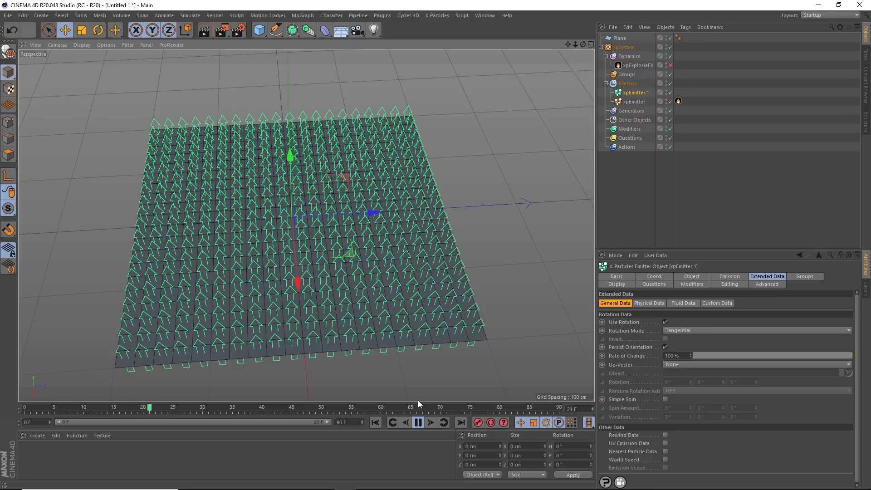
click(418, 423)
alt+drag(370, 293, 366, 285)
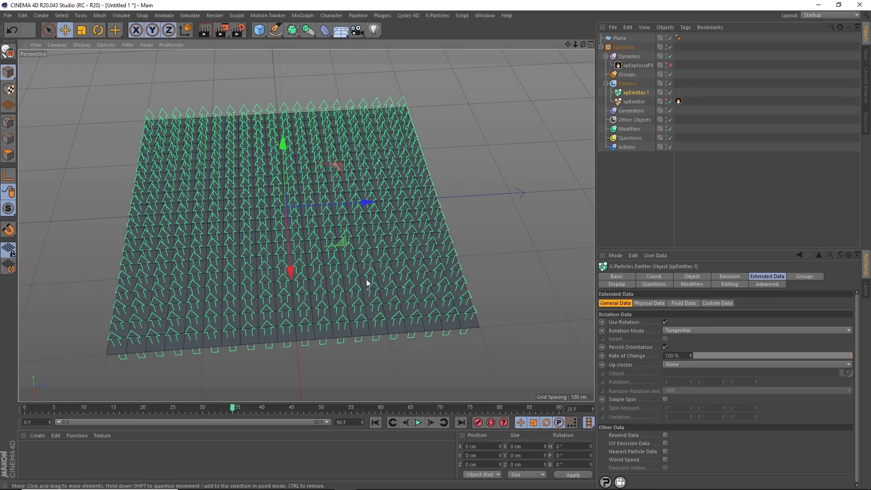
alt+drag(385, 256, 379, 247)
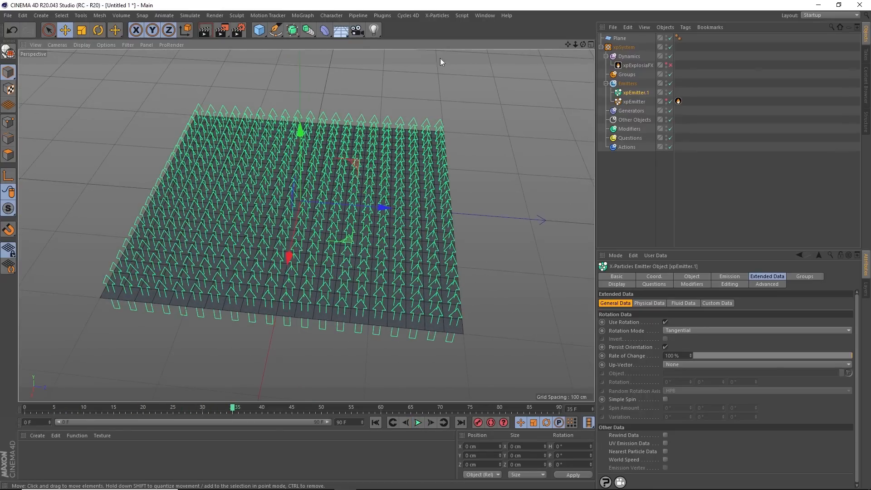
Try an xpTurbulence modifier with a strength of 58 on the particles and play the animation from the start.
click(633, 129)
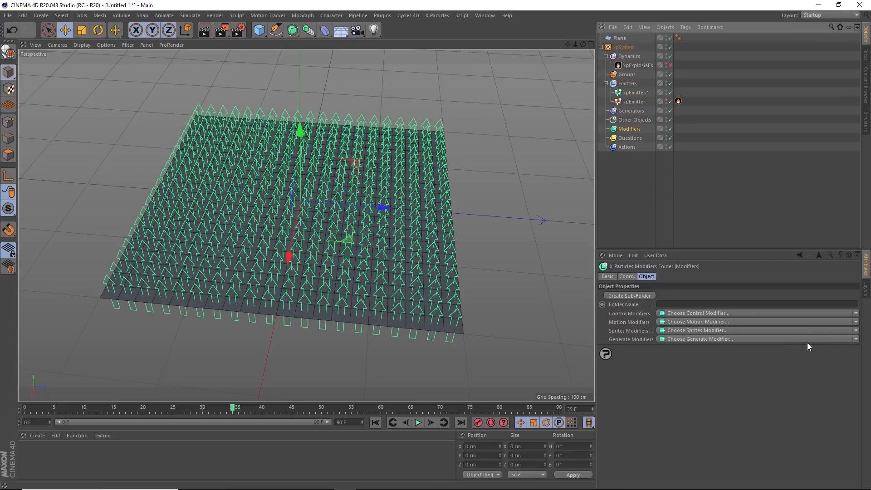
click(856, 323)
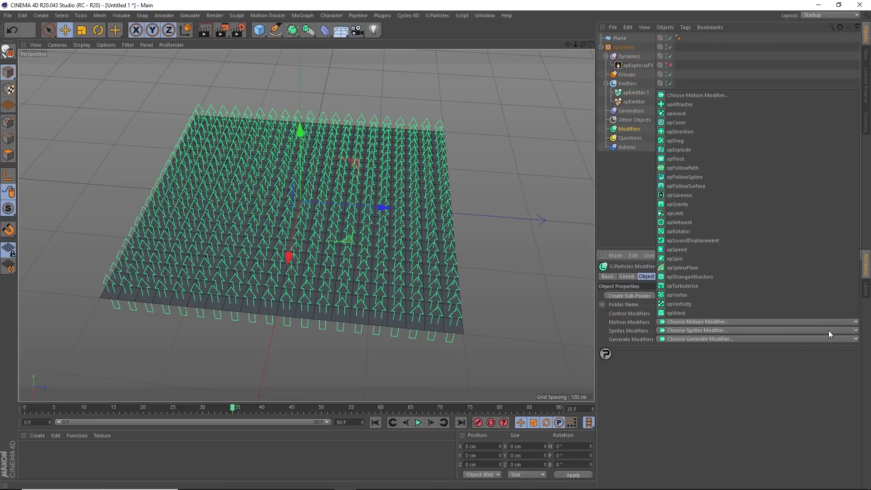
click(692, 285)
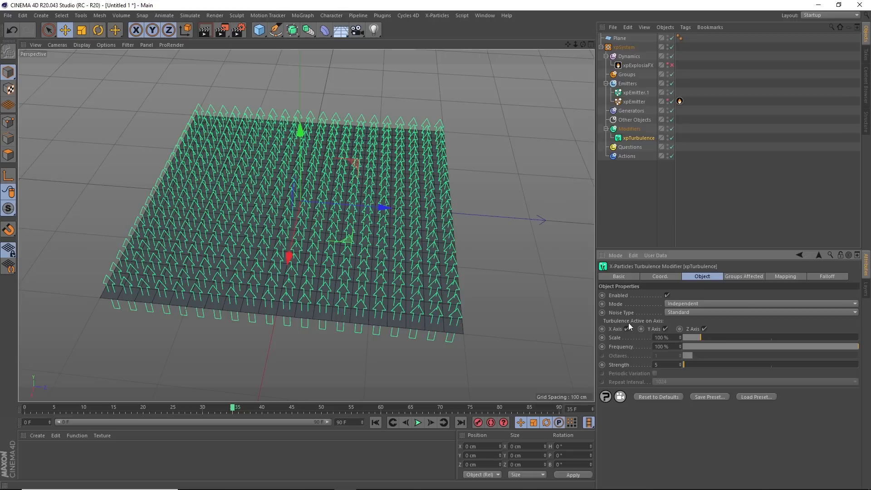
drag(696, 363, 693, 365)
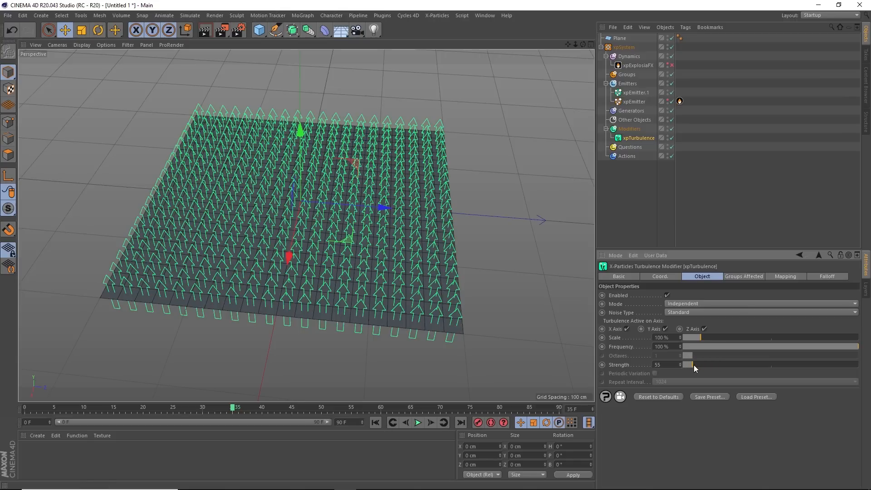
click(376, 422)
click(418, 422)
mouse_move(350, 276)
alt+mouse_down()
mouse_move(355, 235)
mouse_move(375, 205)
mouse_move(359, 287)
alt+mouse_up()
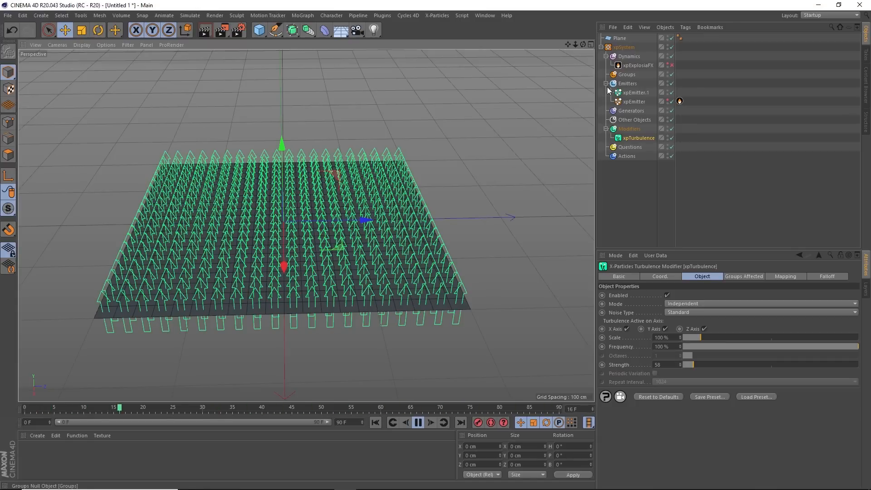
Check the second emitter's object settings and delete the xpTurbulence modifier.
click(634, 92)
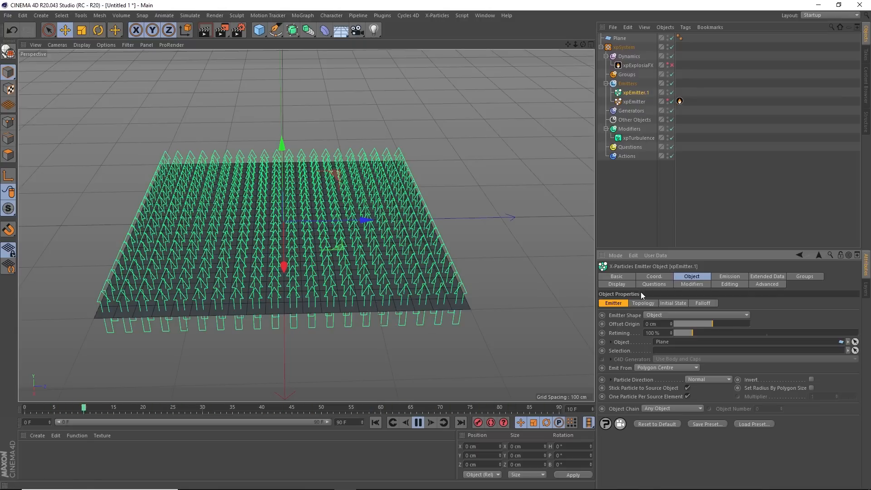
click(638, 138)
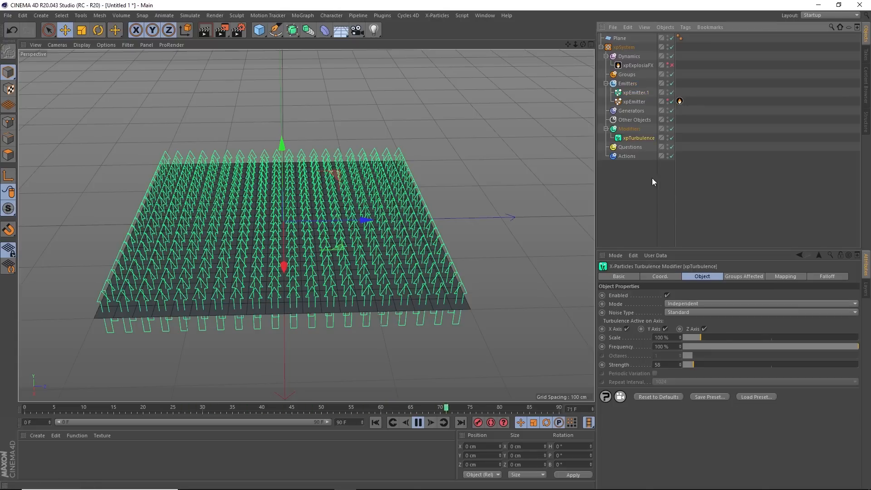
key(Delete)
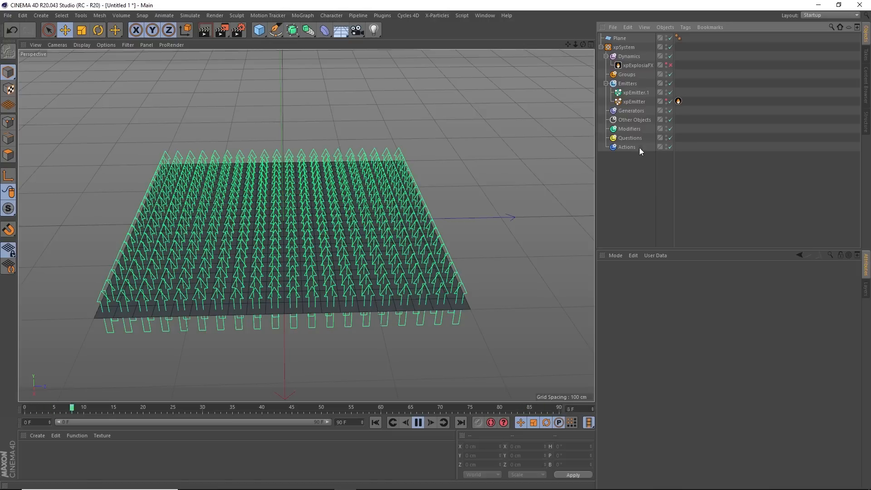
Try an xpFlowField dynamics object with its default flow on the particles and play the animation from the start.
click(634, 56)
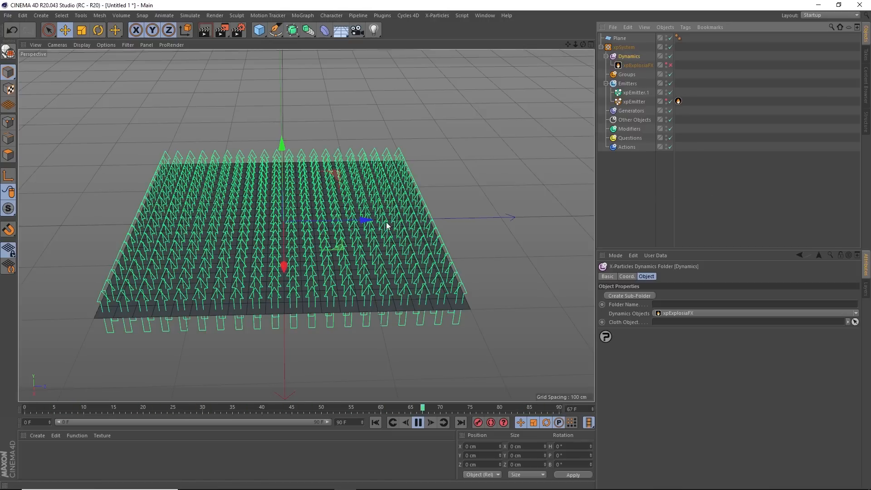
alt+drag(342, 278, 349, 257)
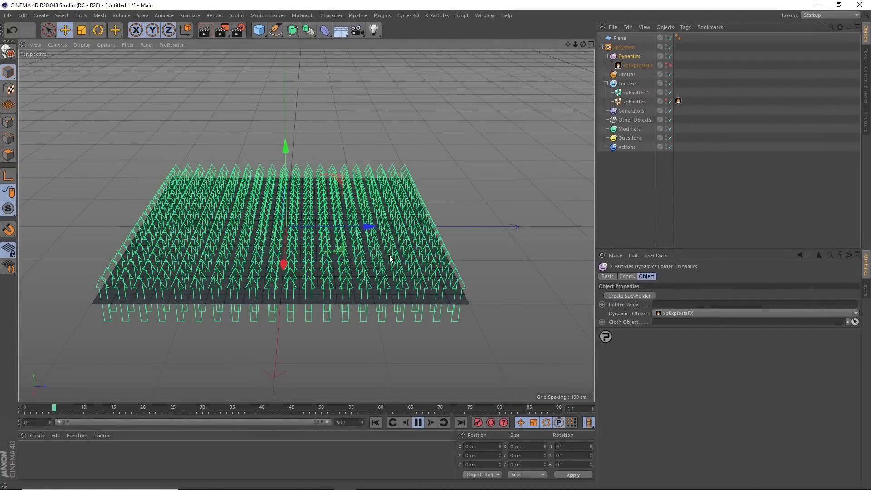
alt+drag(384, 257, 407, 296)
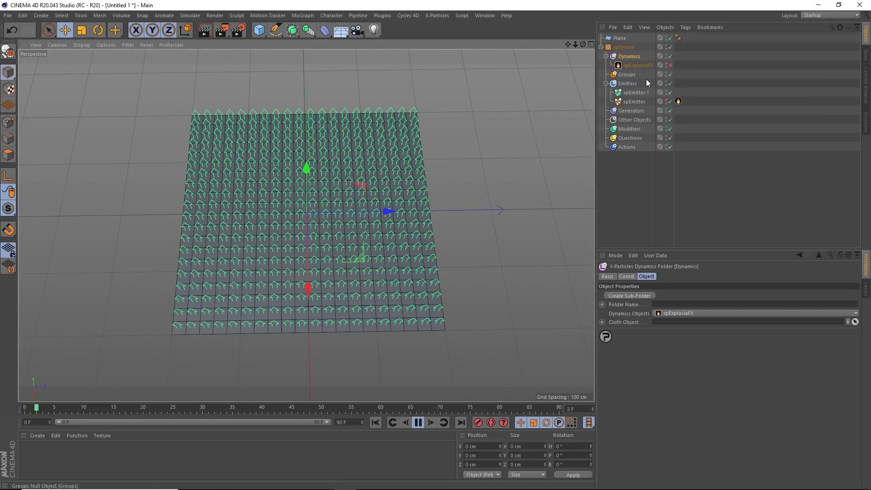
click(418, 423)
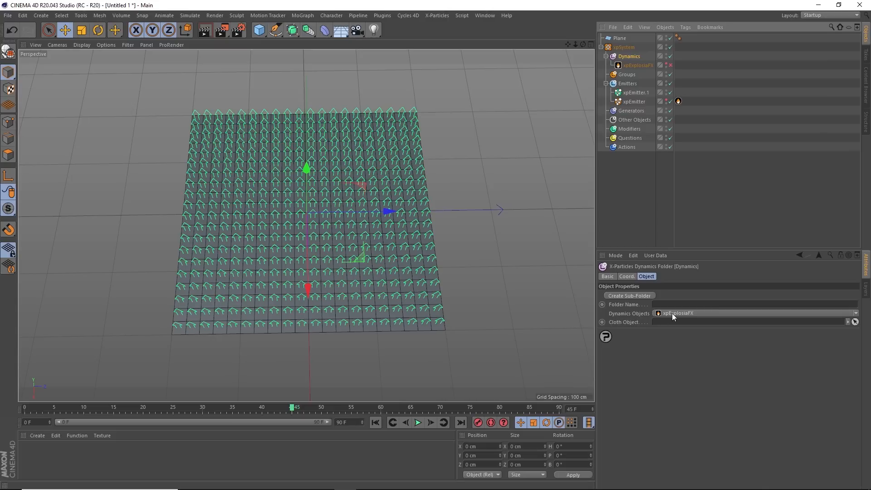
click(856, 314)
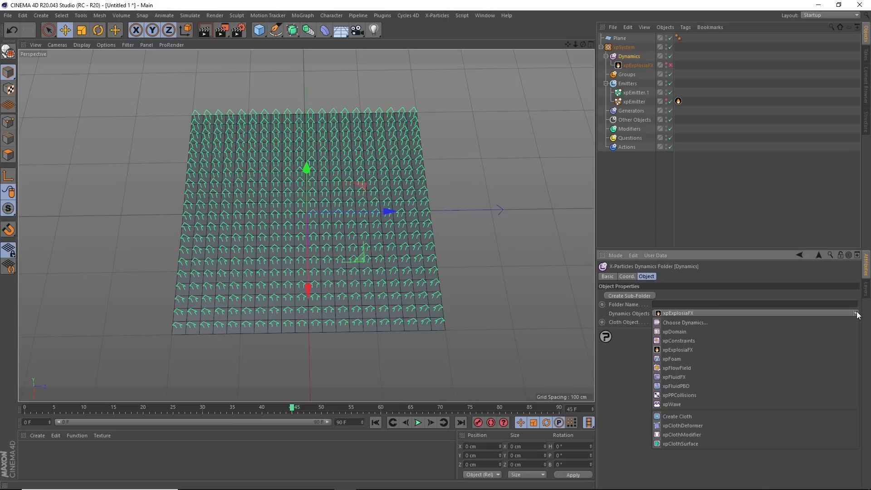
click(675, 367)
alt+drag(331, 214, 272, 117)
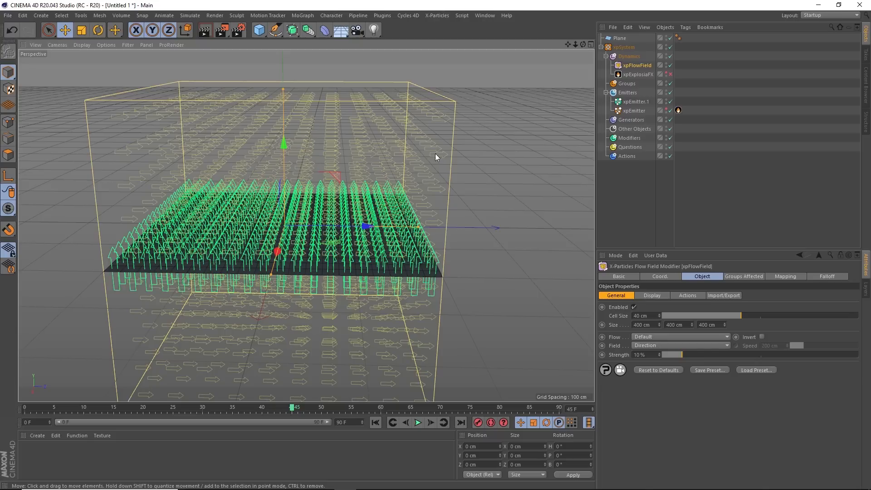
click(375, 423)
click(418, 422)
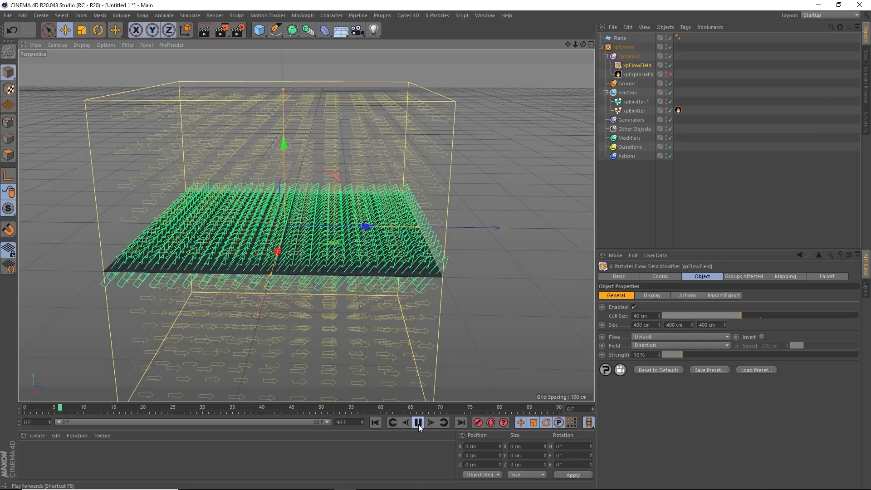
Try the Random flow on the xpFlowField, stop playback at frame 7, and delete the flow field.
click(377, 422)
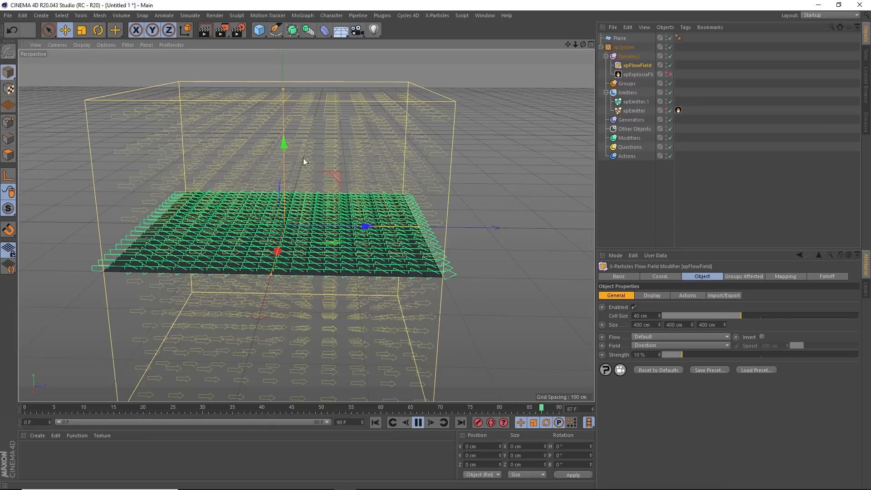
click(697, 337)
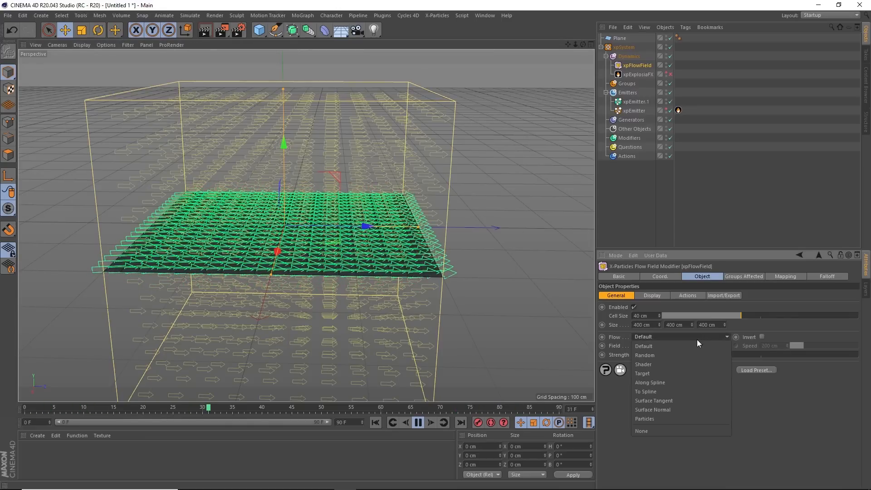
click(665, 356)
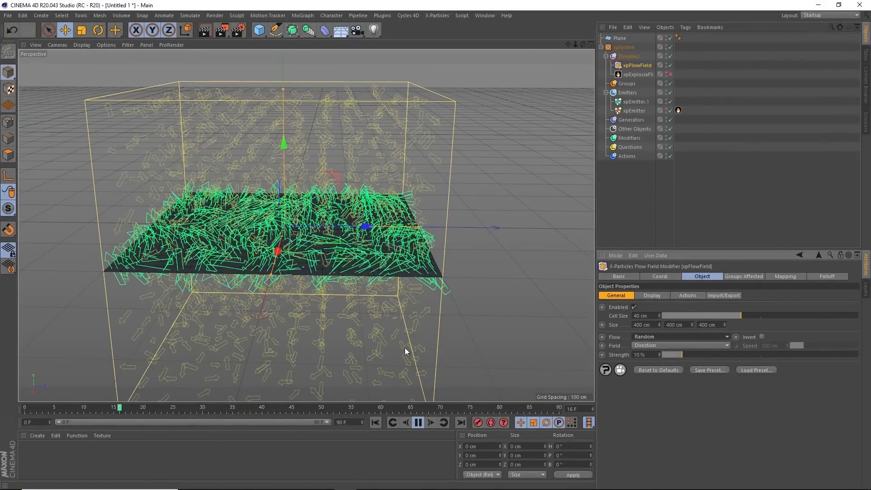
click(418, 422)
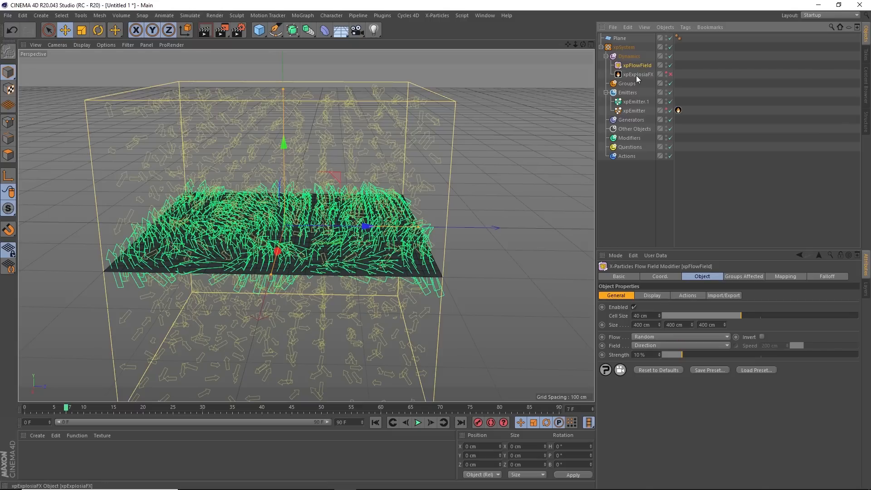
key(Delete)
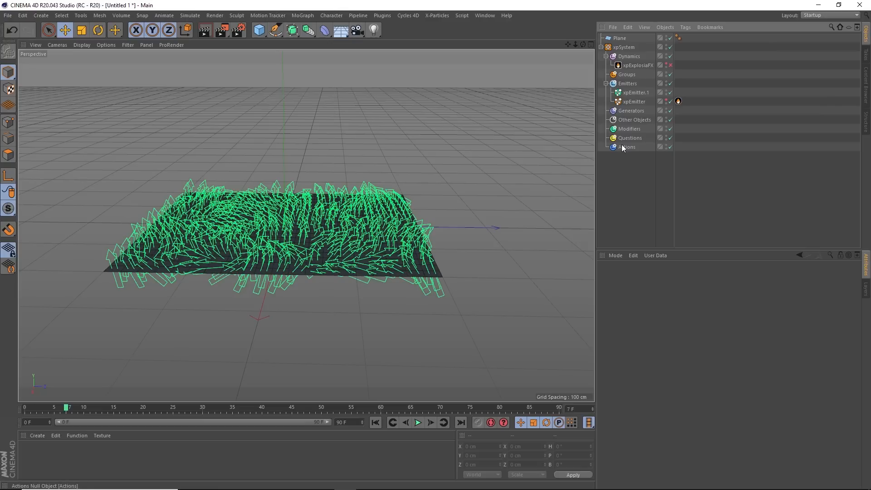
Enable the xpExplosiaFX object, replay the explosion from the start to frame 46, and hide it in the viewport.
click(644, 64)
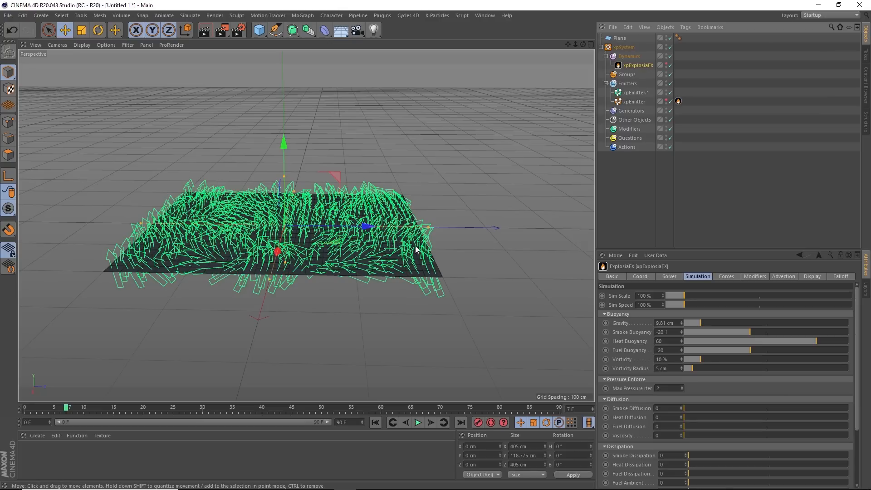
alt+drag(320, 249, 331, 302)
click(375, 423)
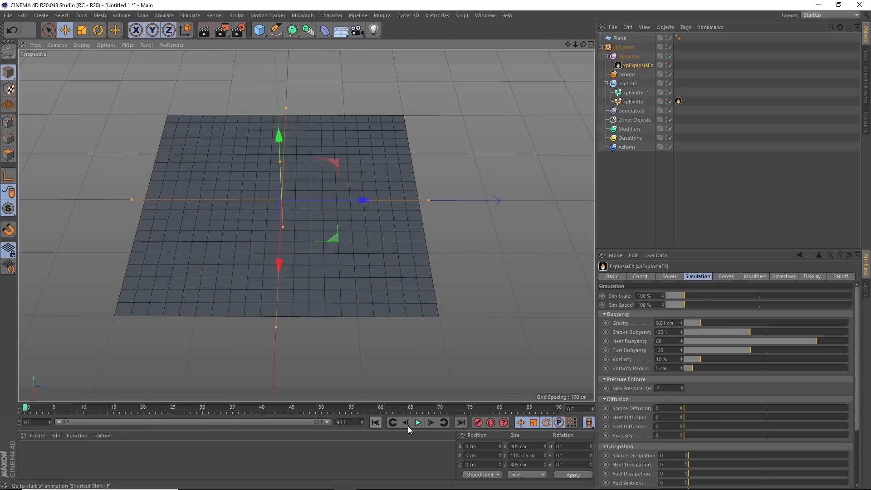
click(417, 423)
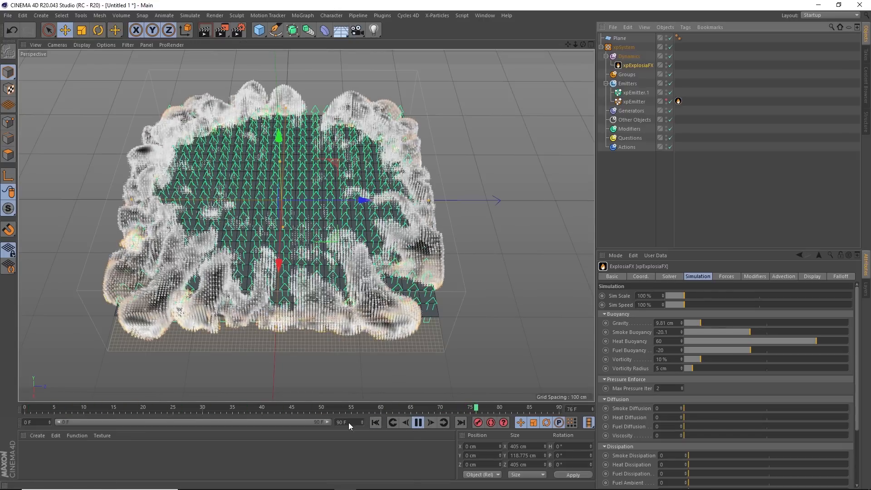
click(374, 423)
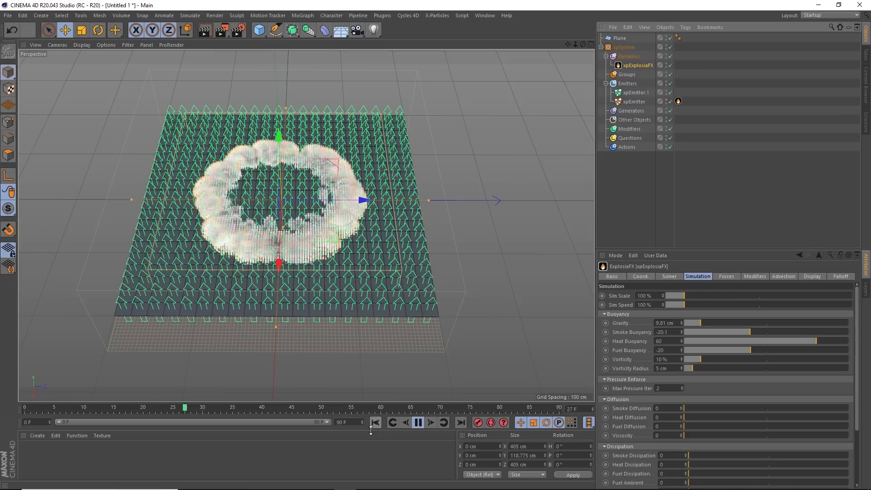
click(418, 422)
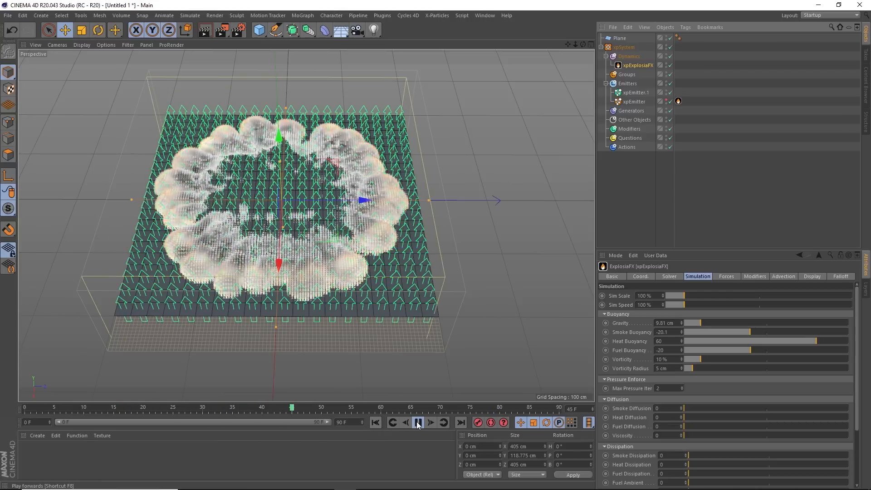
click(666, 65)
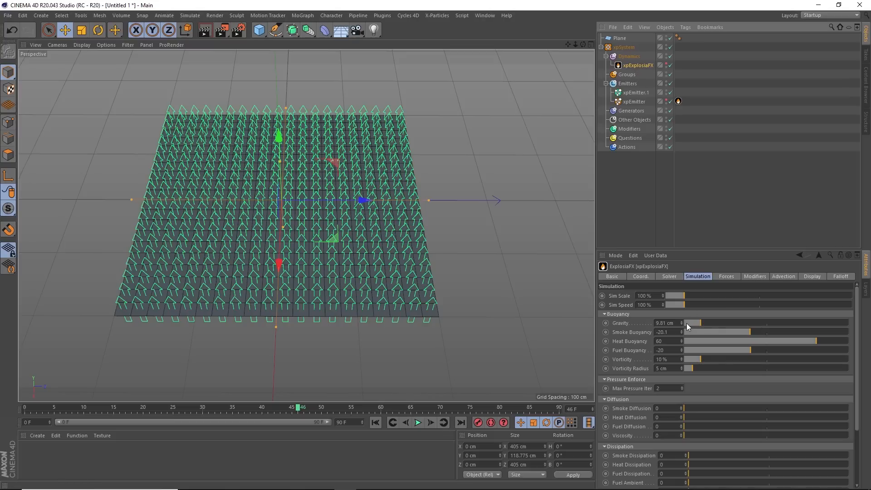
Enable Advect Particles on the xpExplosiaFX object and play the animation from the start to frame 25.
click(780, 277)
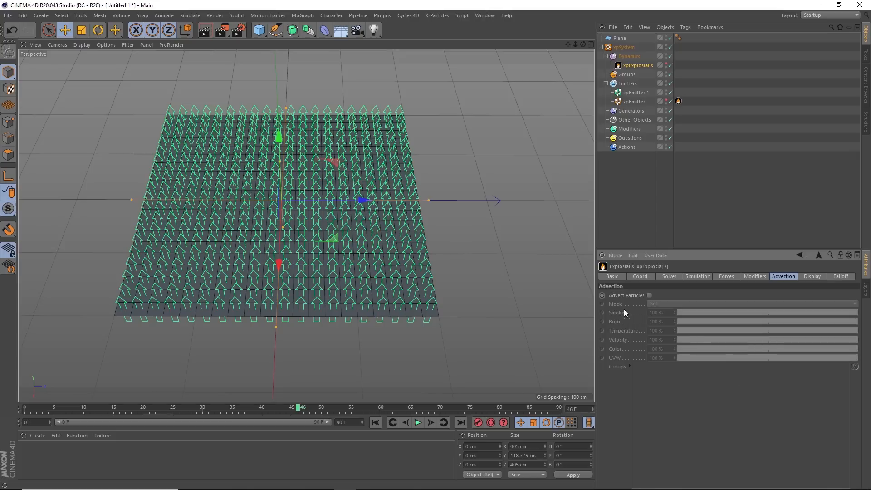
click(649, 295)
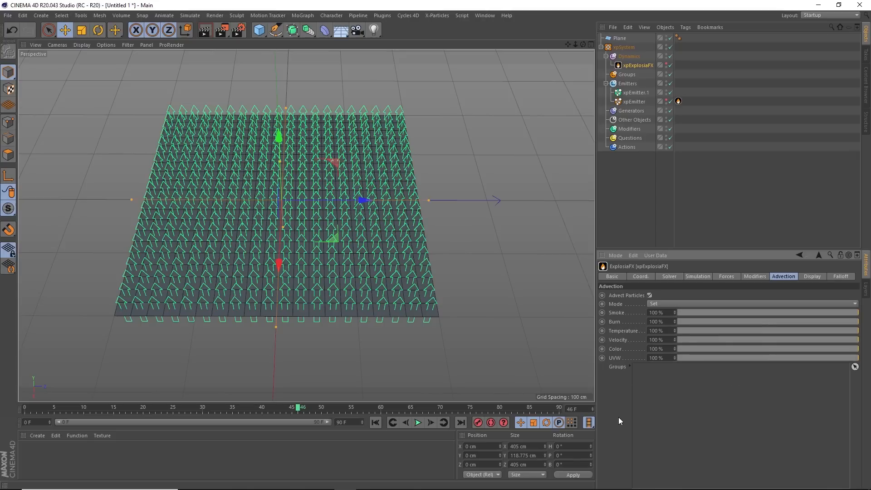
click(375, 423)
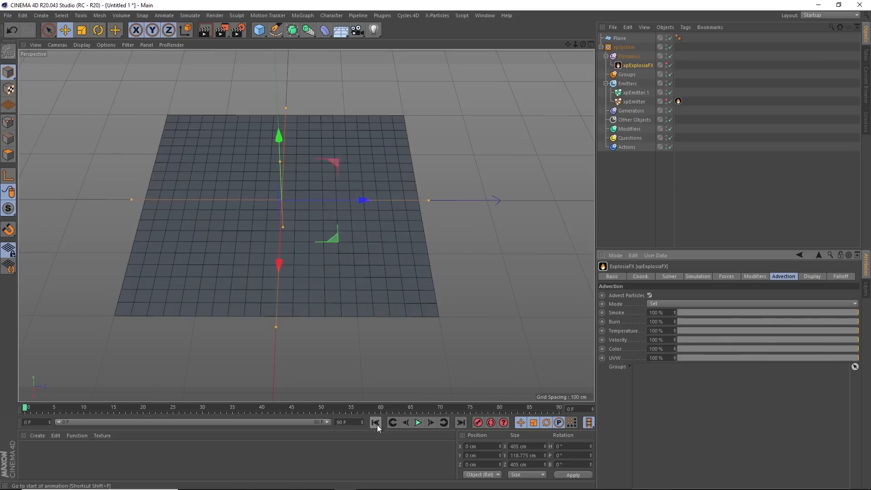
click(418, 422)
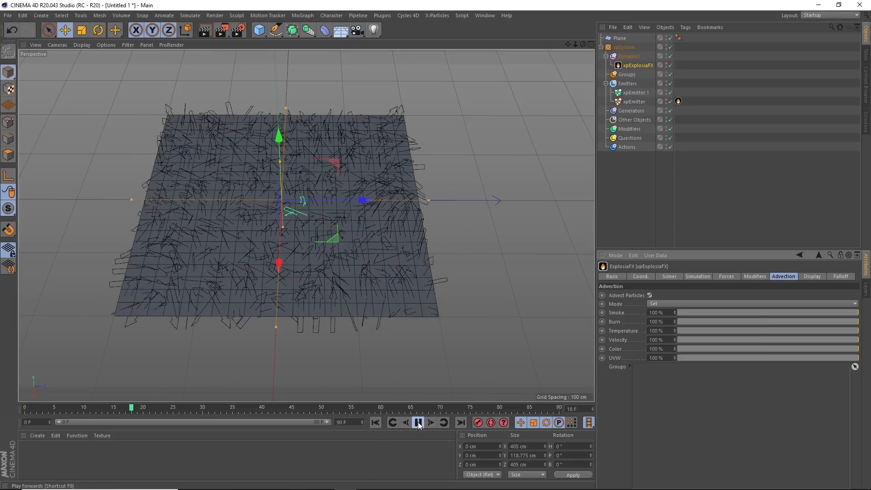
click(418, 423)
alt+drag(291, 219, 350, 259)
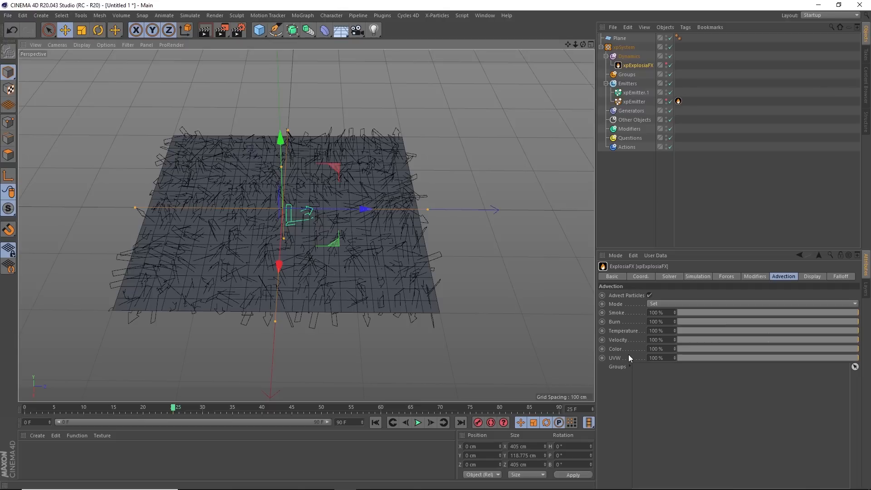
Set the Smoke, Burn, Temperature and Color advection of the xpExplosiaFX object to 0%.
mouse_move(694, 313)
mouse_down()
mouse_move(653, 318)
mouse_move(651, 332)
mouse_up()
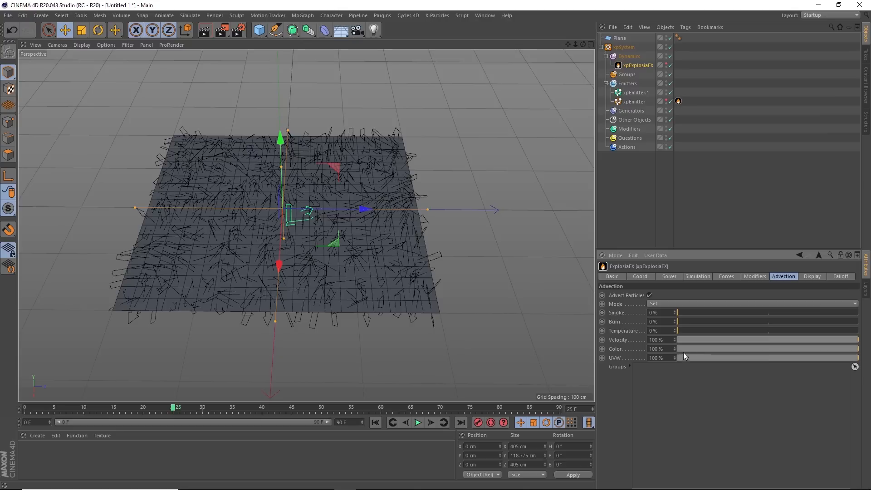
click(674, 277)
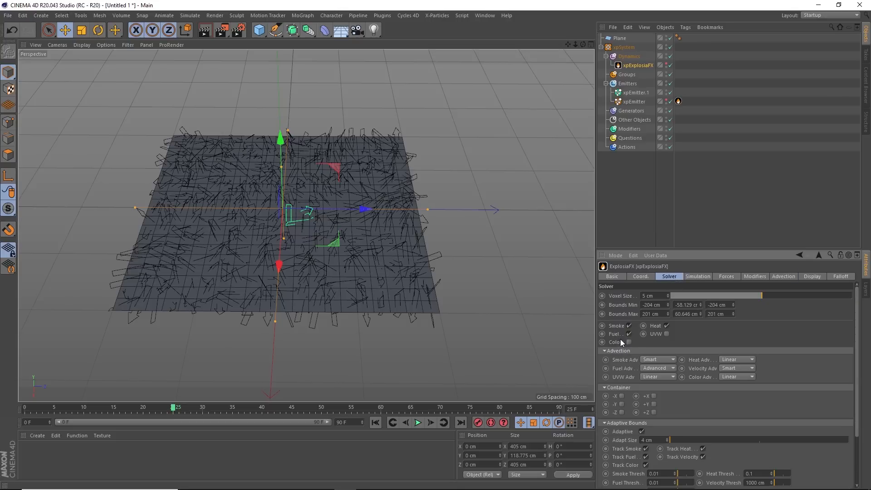
click(783, 277)
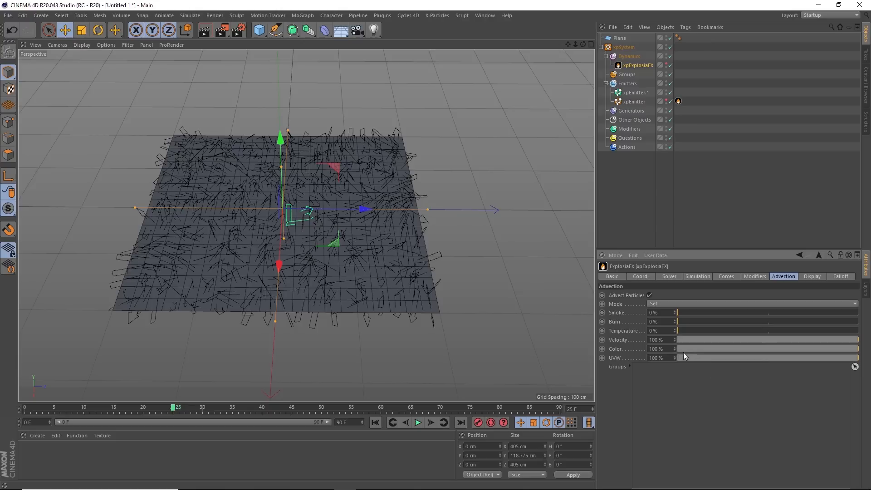
drag(709, 348, 673, 348)
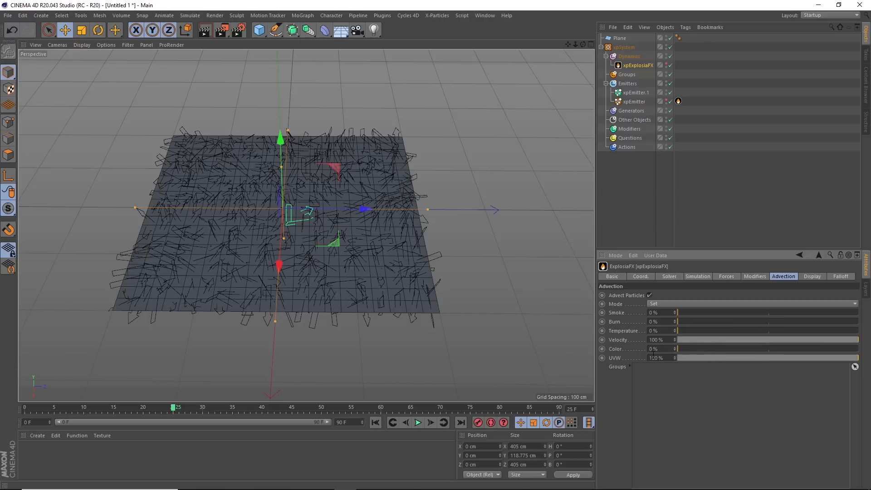
Replay the velocity-driven arrows from the start to frame 22 and return to the first frame.
click(375, 423)
click(418, 422)
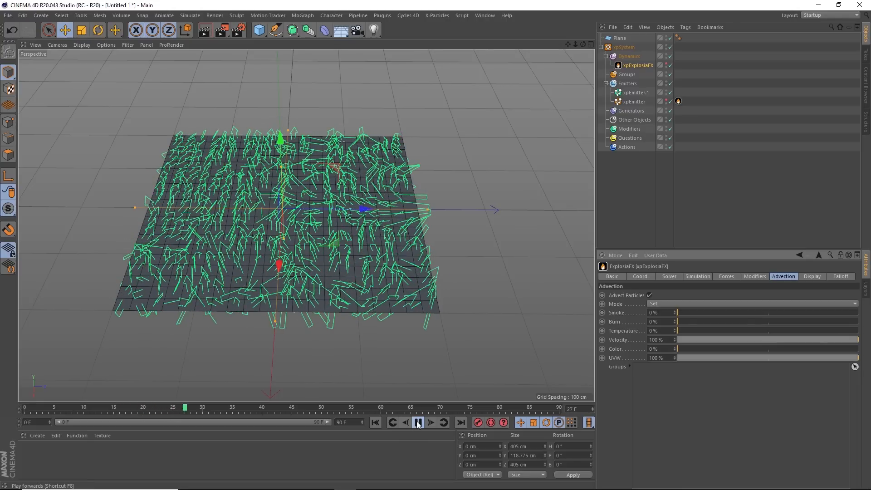
click(376, 422)
click(418, 423)
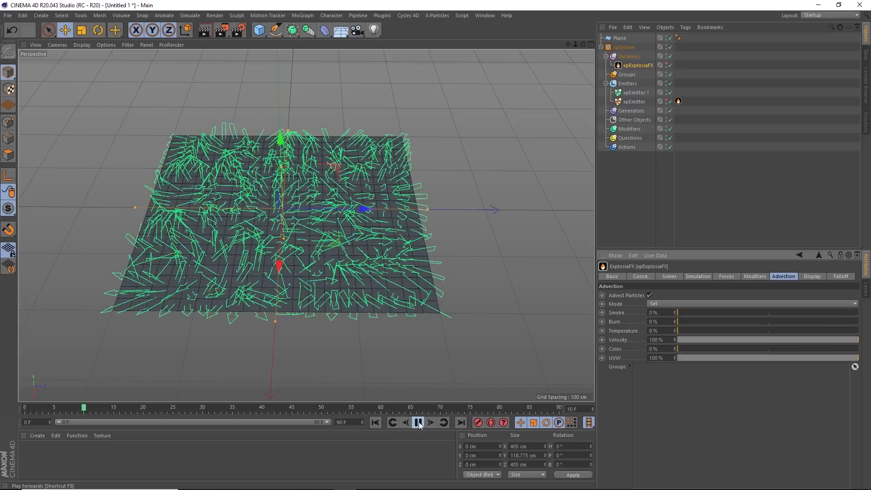
click(418, 423)
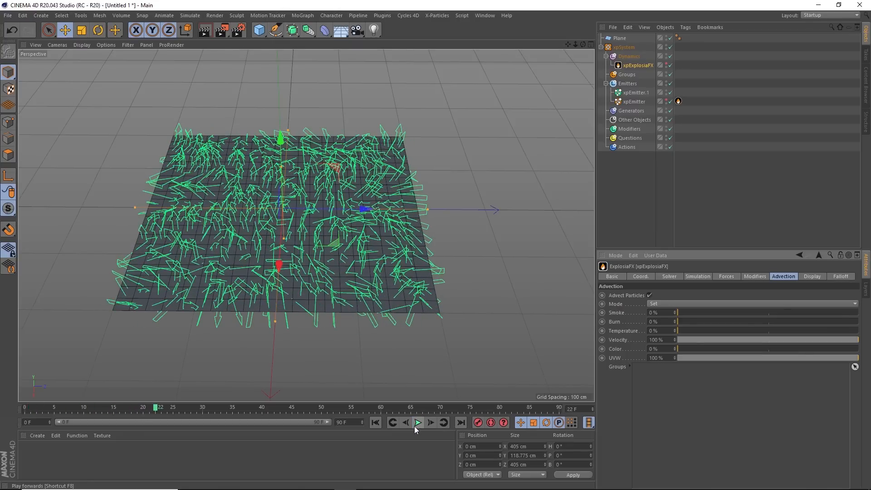
click(377, 423)
Set the first emitter's particle speed to 60 cm and its speed variation to 60 cm.
alt+drag(303, 228, 328, 194)
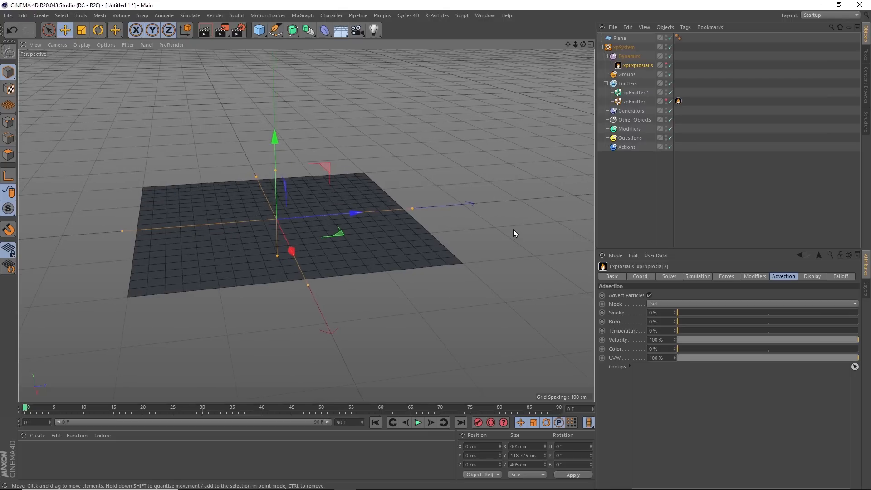
alt+drag(379, 243, 376, 250)
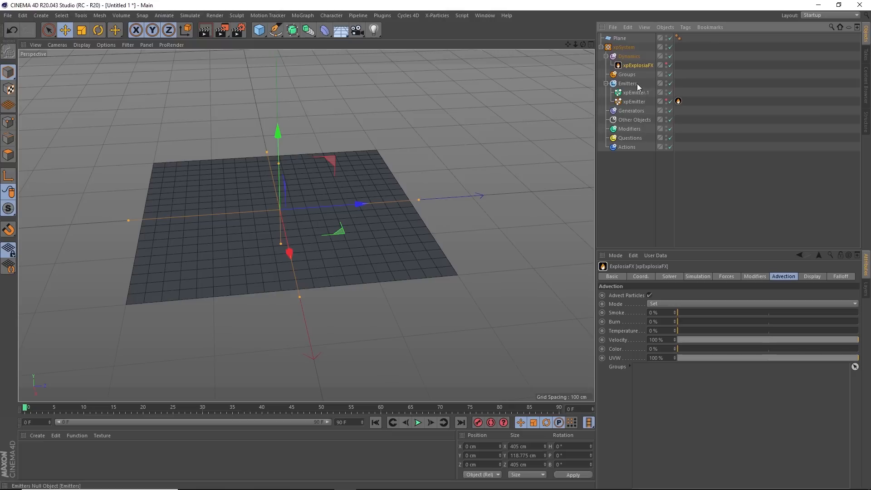
click(636, 101)
click(758, 275)
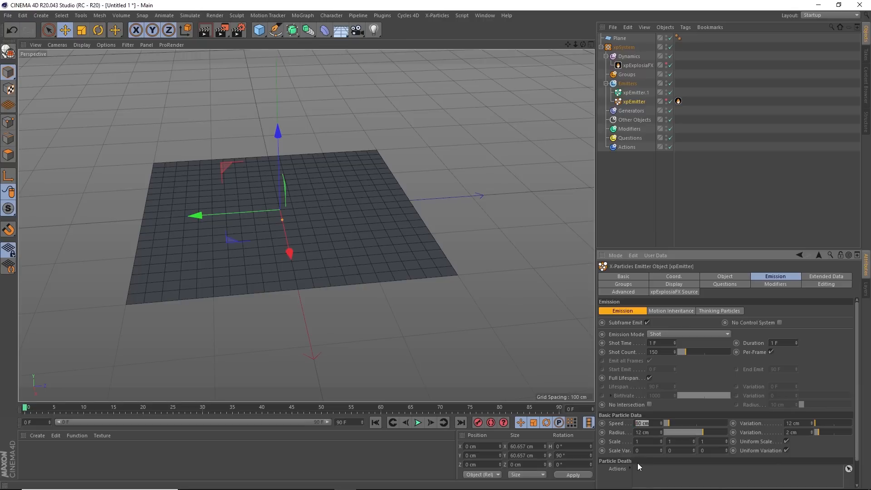
text(60)
key(Return)
double_click(807, 422)
key(Return)
Play the animation to frame 32 to inspect the advected arrows and return to the start.
click(417, 422)
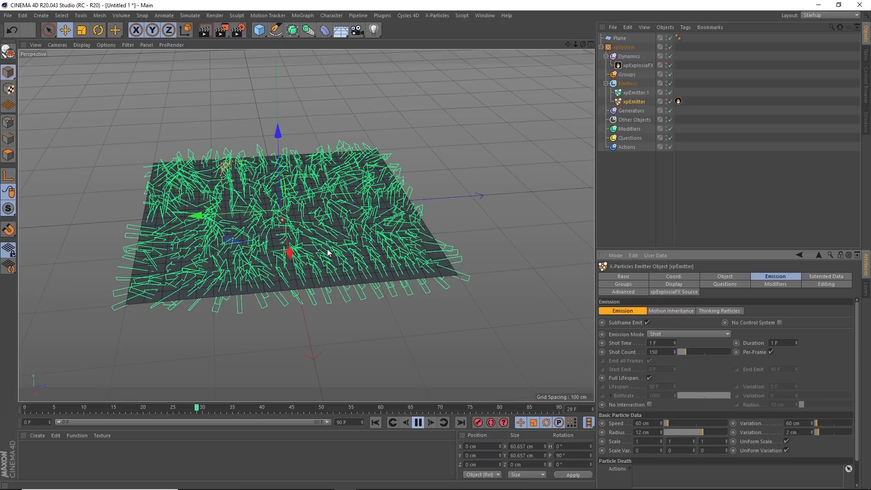
click(418, 423)
click(375, 422)
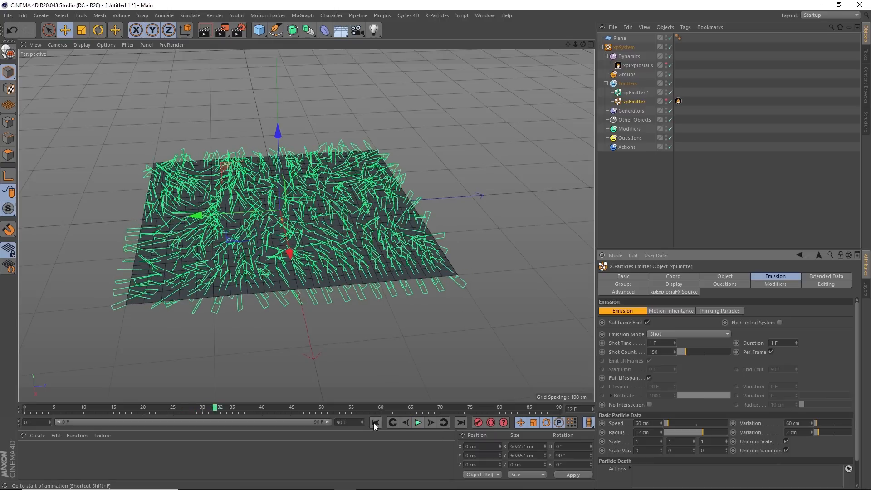
Show the first emitter at frame 1 and move it to about X -156 cm, Z -148 cm, near the plane's corner.
click(431, 422)
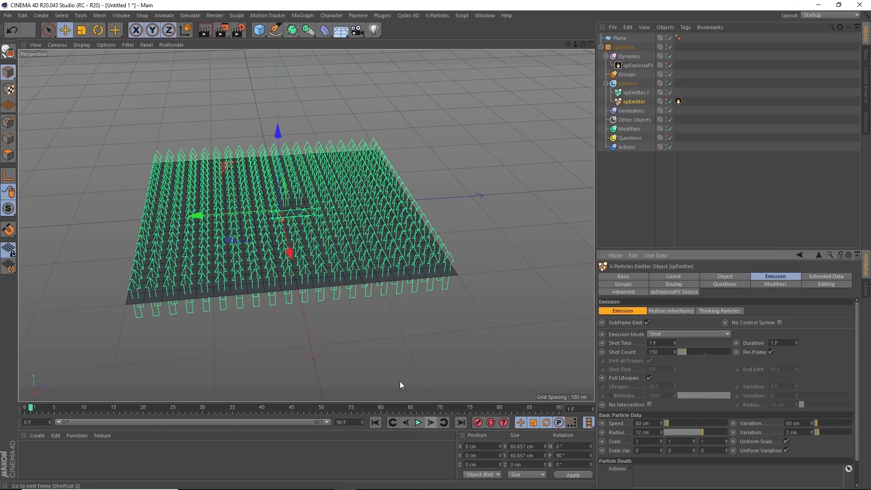
alt+drag(323, 235, 431, 274)
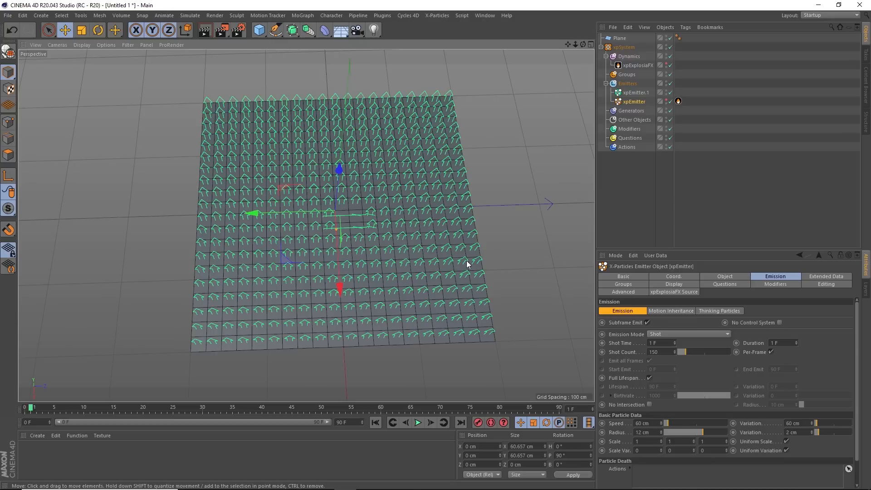
click(637, 93)
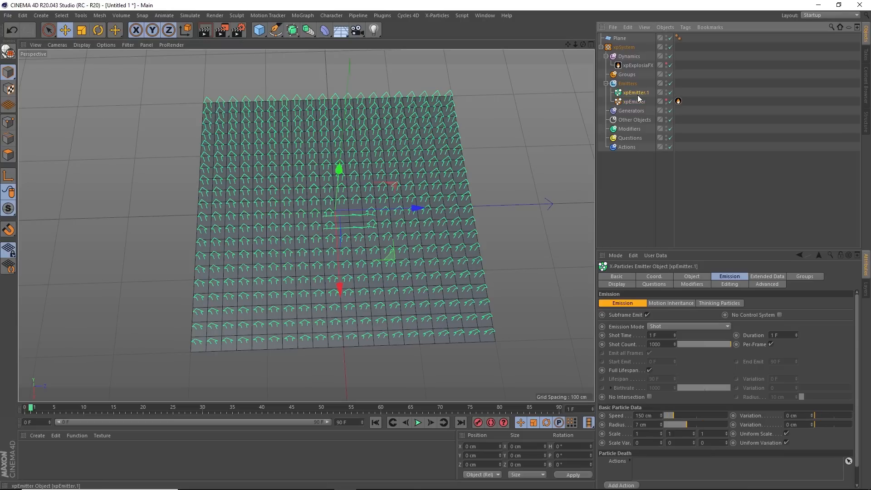
alt+drag(466, 237, 383, 292)
click(634, 102)
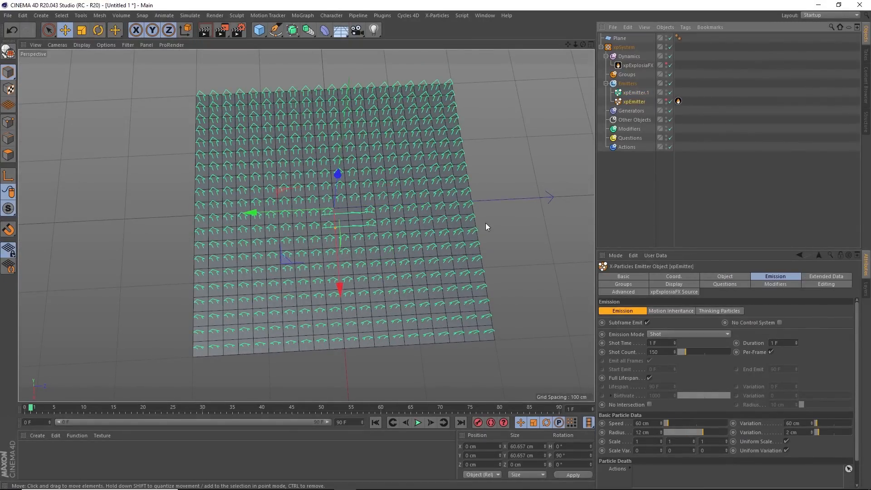
alt+drag(362, 249, 431, 220)
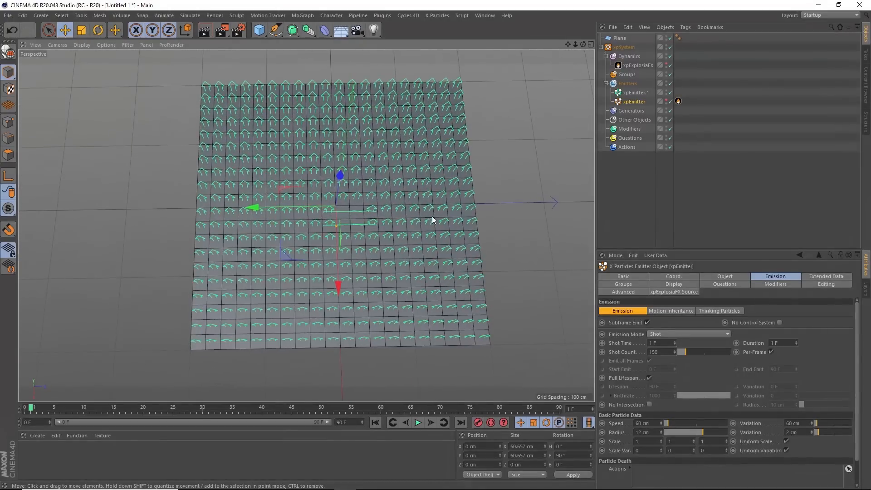
click(666, 100)
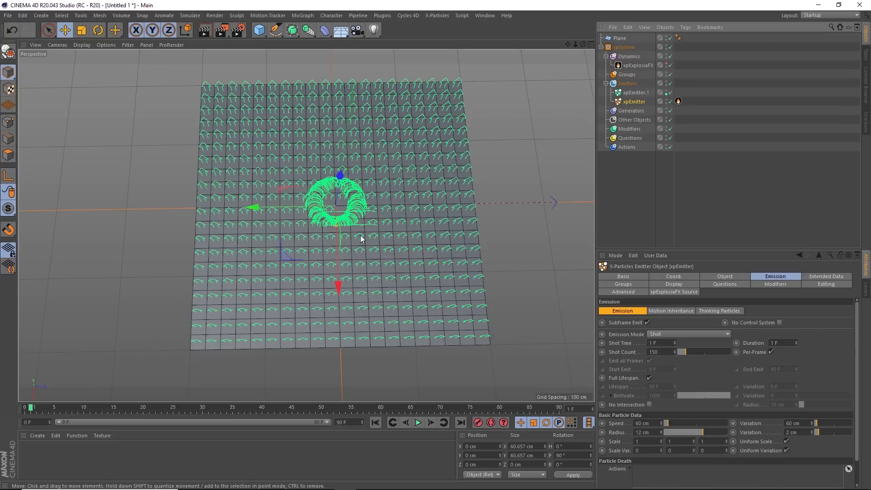
drag(285, 257, 180, 157)
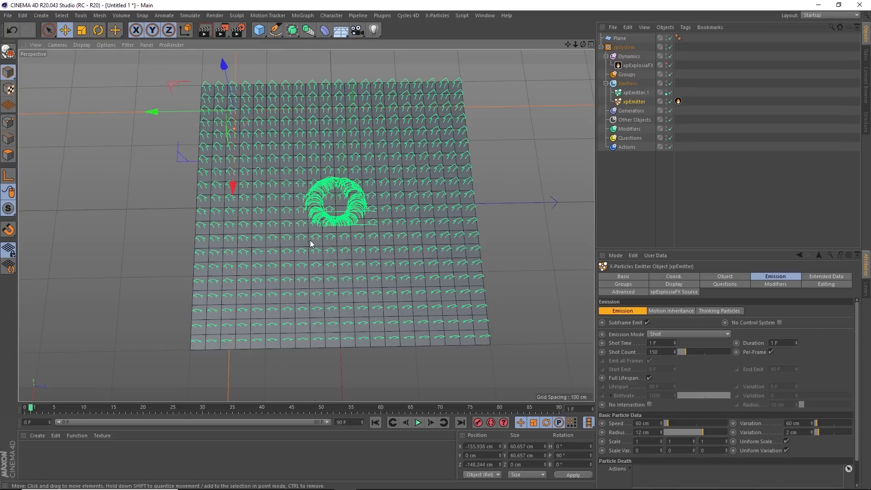
Play the animation from the start to frame 28 to inspect the arrows with the emitter in the corner.
click(376, 422)
click(417, 422)
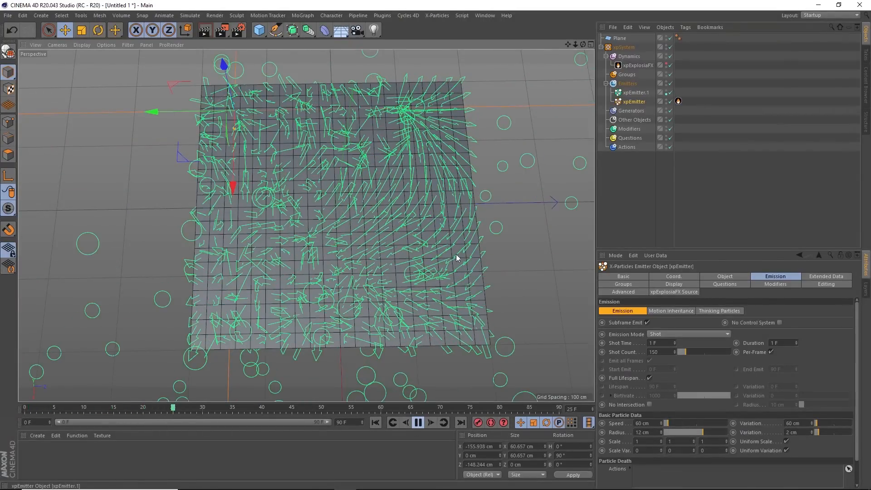
click(418, 423)
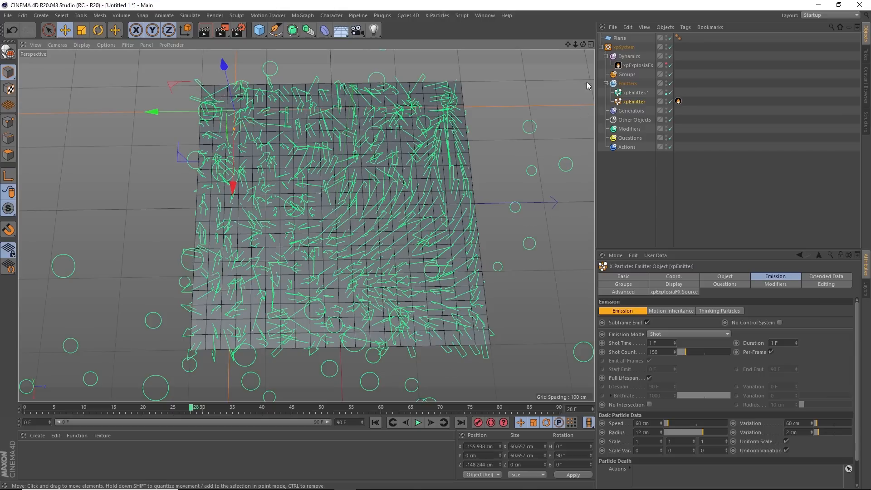
Hide xpEmitter.1 and replay the first emitter's particles from the start, stopping at frame 15.
click(666, 93)
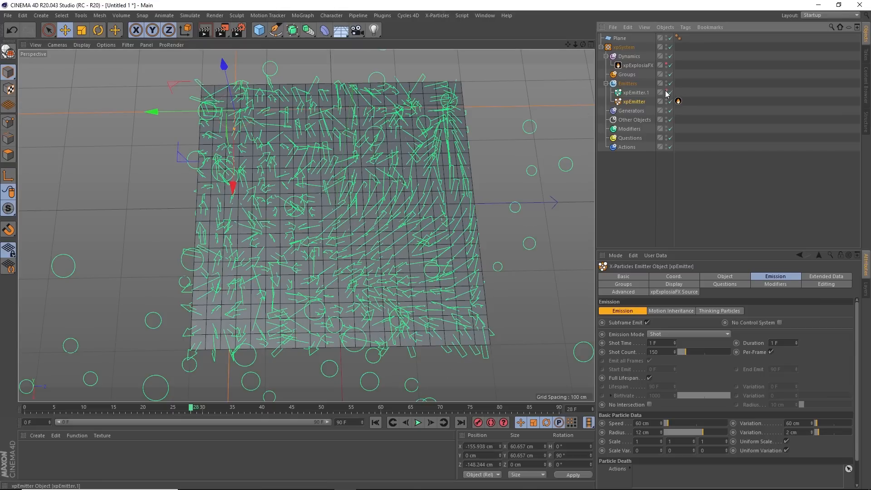
click(376, 423)
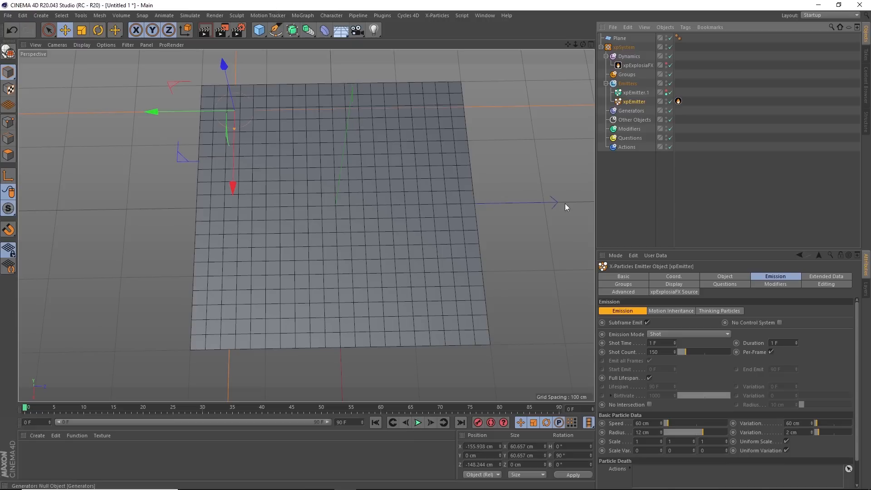
click(418, 423)
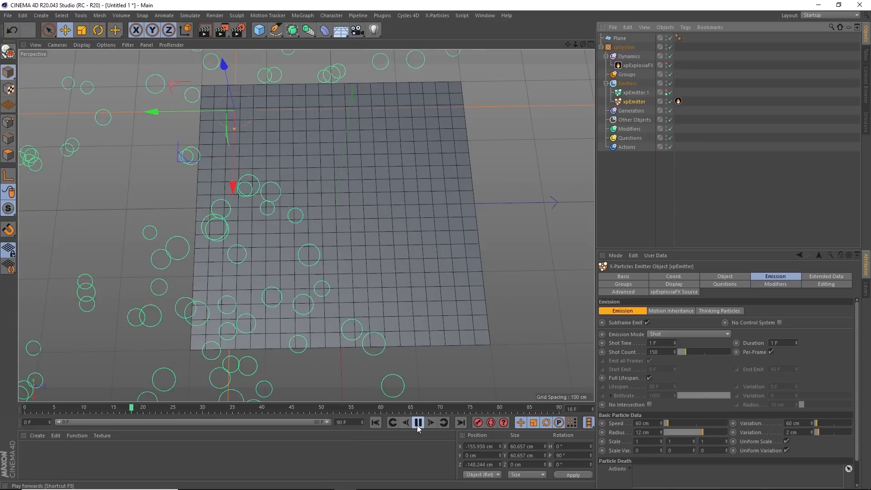
click(418, 423)
click(376, 423)
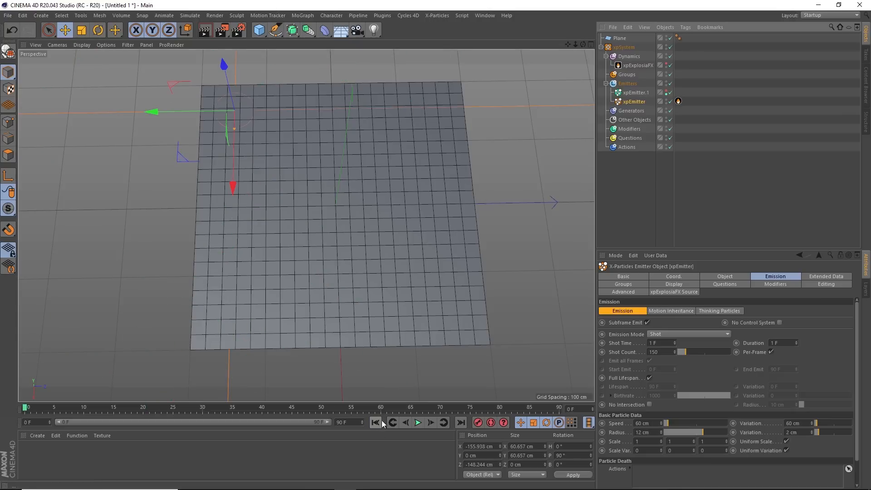
click(418, 423)
click(418, 424)
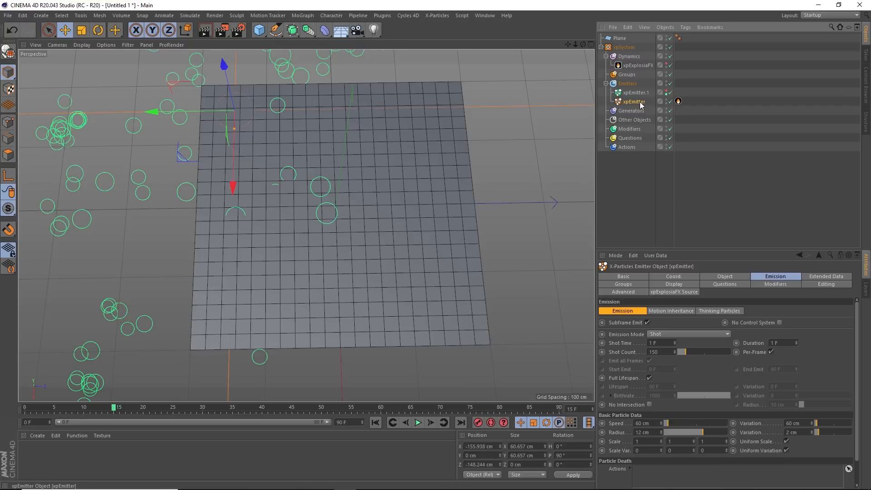
Exclude xpExplosiaFX from the first emitter's particle modifiers and replay its particles from the start to frame 41.
click(776, 284)
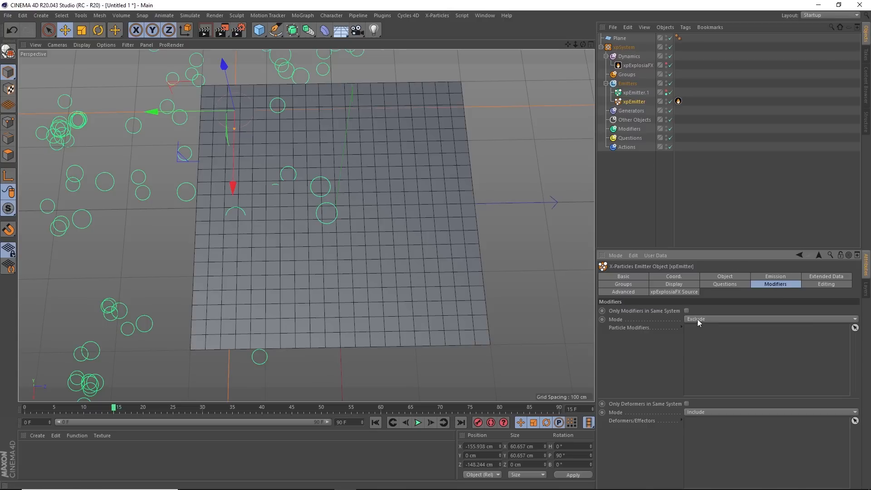
drag(629, 66, 732, 375)
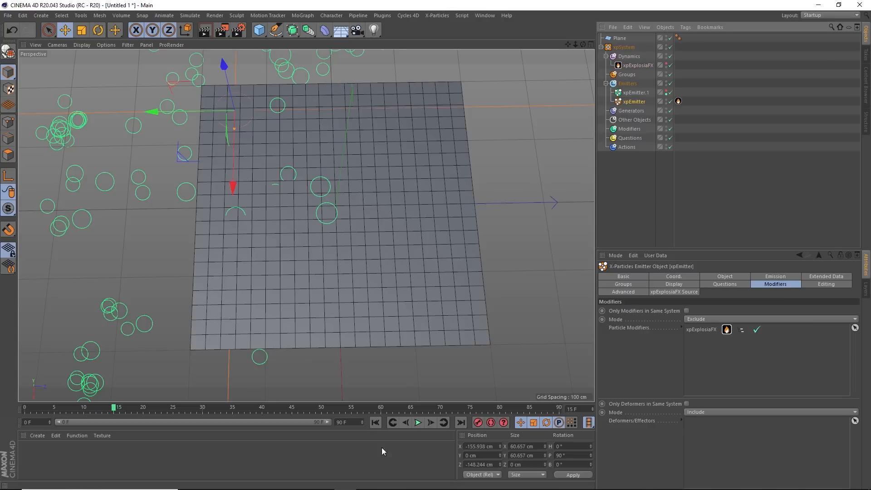
click(375, 423)
click(417, 423)
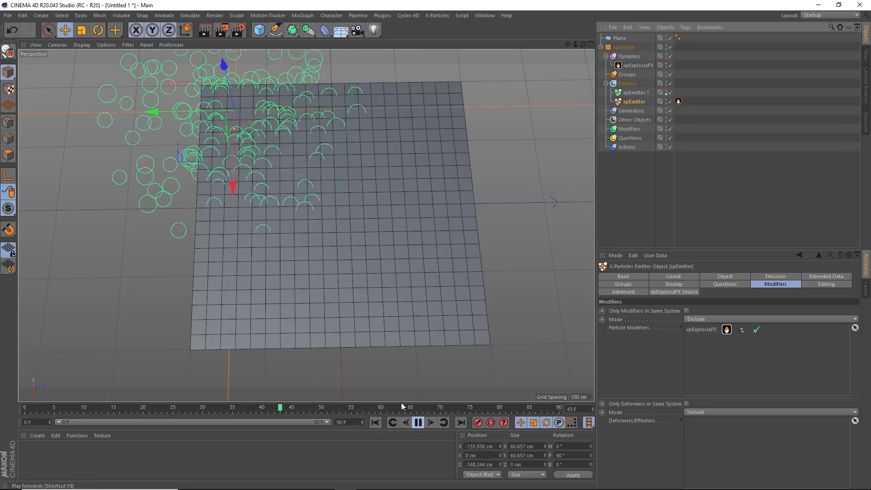
click(417, 422)
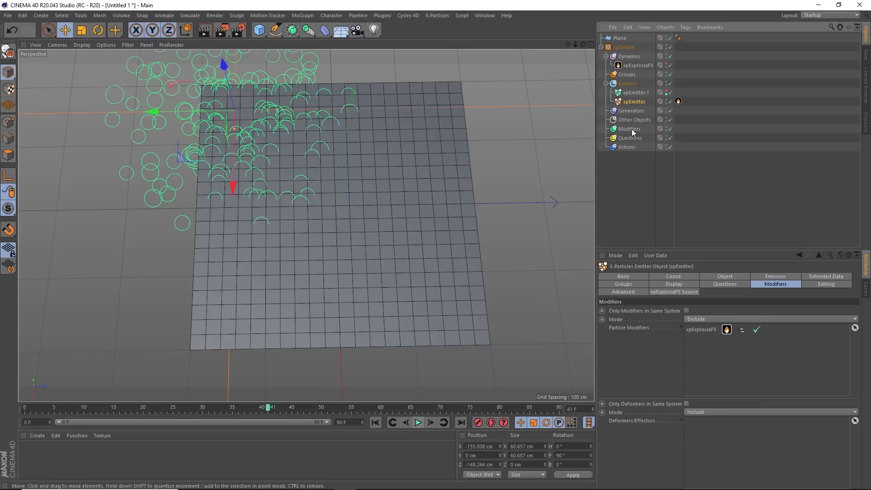
Show the xpExplosiaFX explosion and play it alone from the first frame, with the first emitter's particles hidden.
click(667, 65)
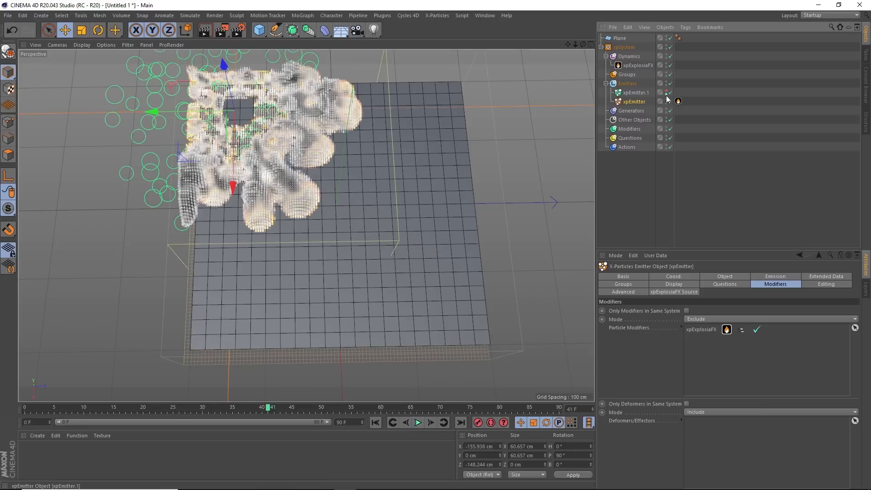
key(shift+f)
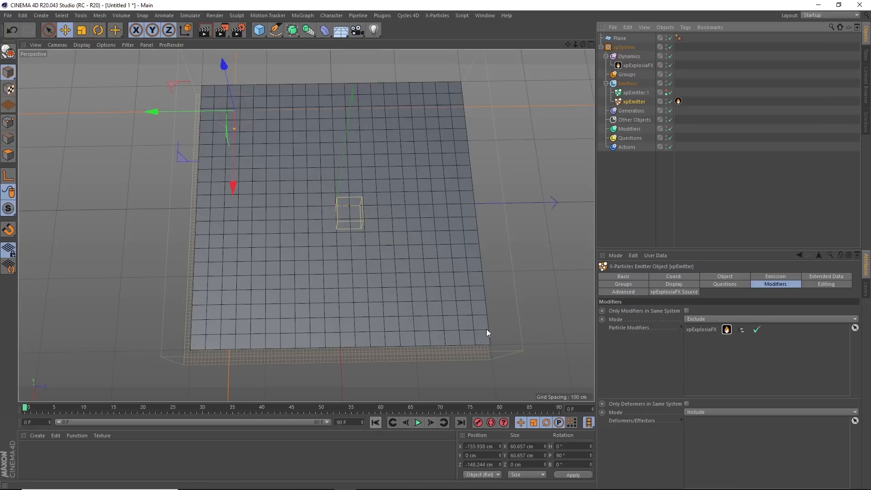
click(417, 423)
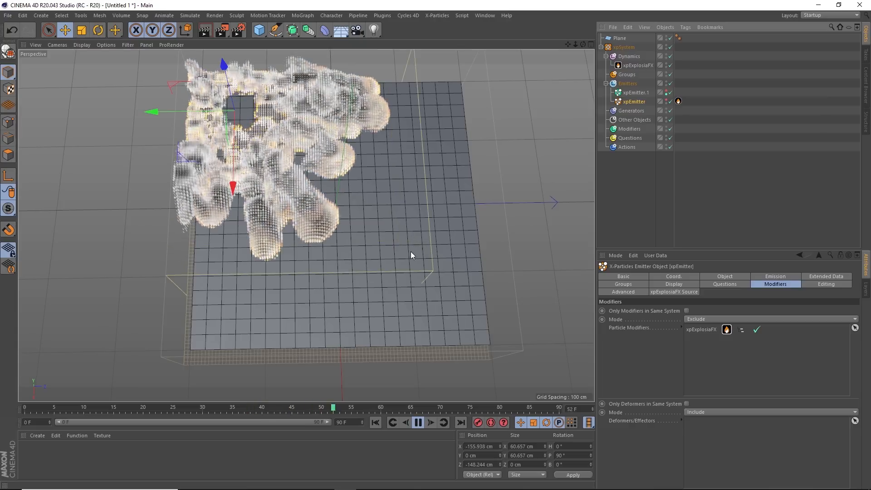
click(417, 422)
click(375, 422)
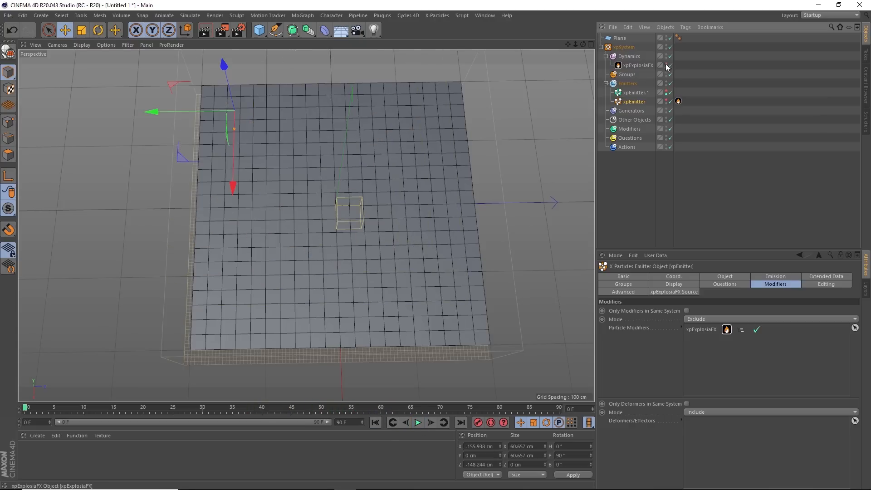
Display the arrows of xpEmitter.1 instead of the explosion and play the simulation, stopping at frame 16 to inspect them.
click(666, 66)
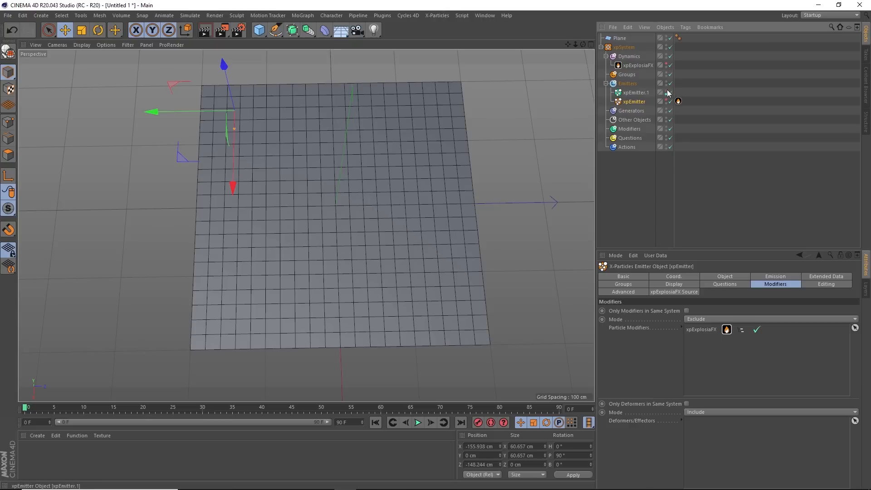
click(418, 422)
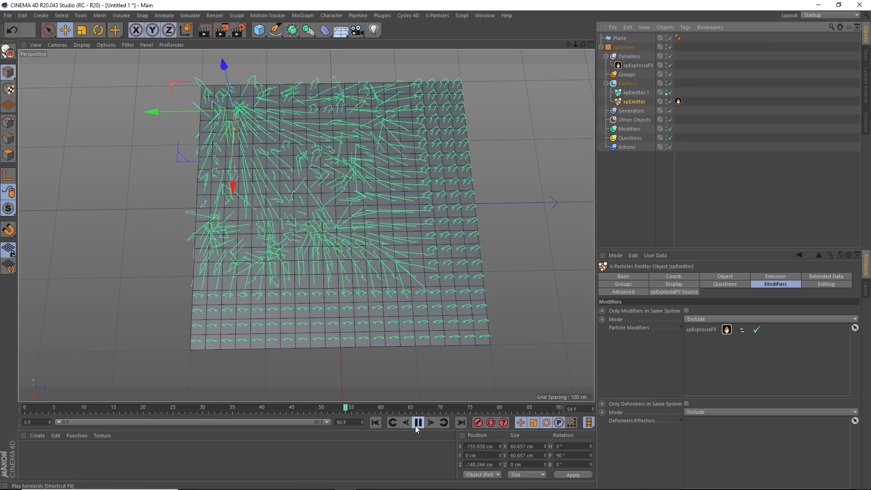
alt+drag(360, 282, 405, 198)
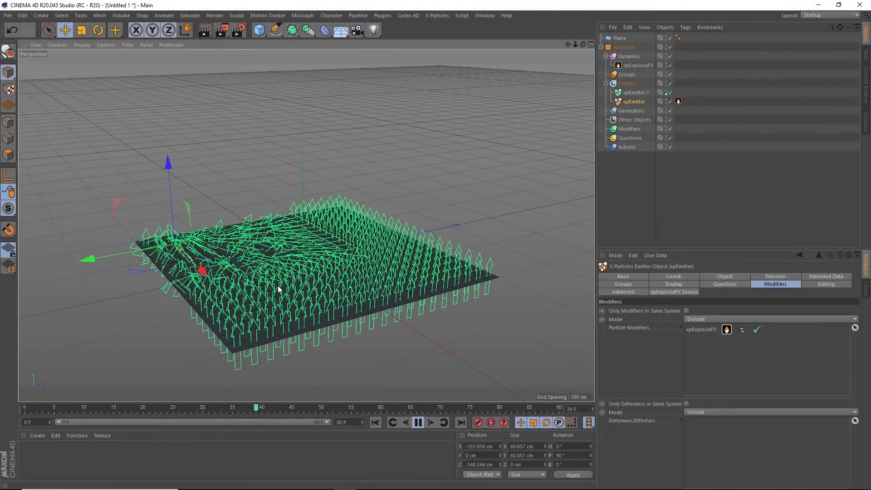
alt+drag(303, 259, 358, 308)
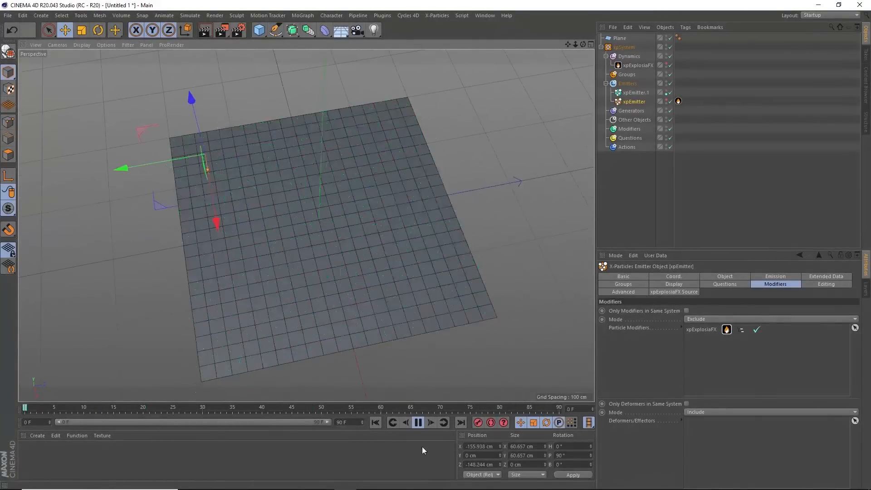
click(419, 424)
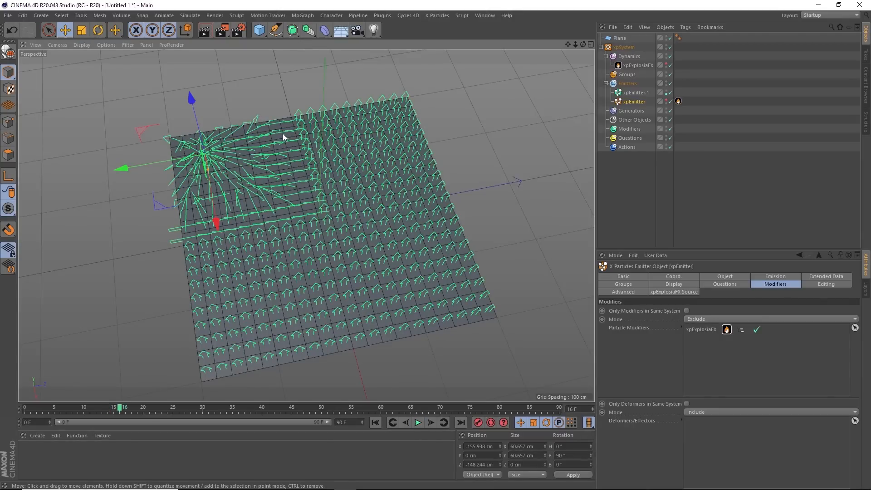
alt+right_drag(288, 215, 348, 215)
mouse_move(282, 228)
alt+mouse_down()
mouse_move(356, 220)
mouse_move(382, 185)
mouse_move(306, 254)
mouse_move(301, 247)
mouse_move(311, 258)
mouse_move(296, 290)
mouse_move(268, 234)
alt+mouse_up()
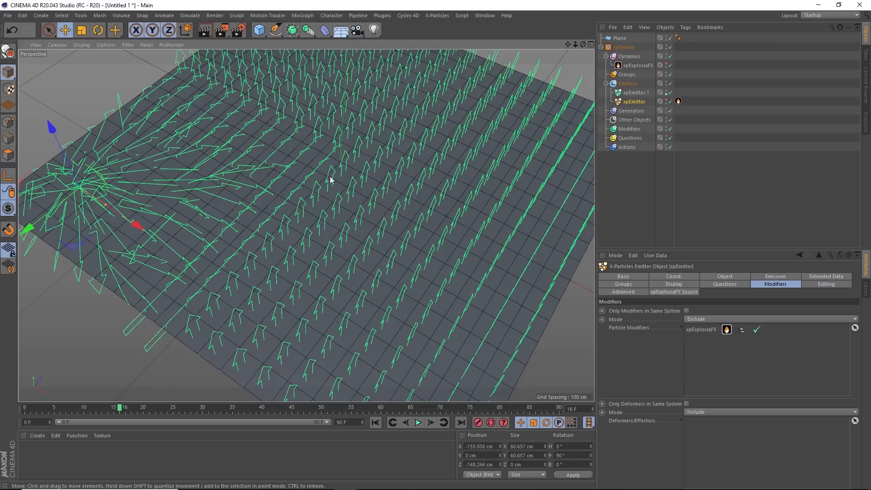
scroll(340, 210, down, 5)
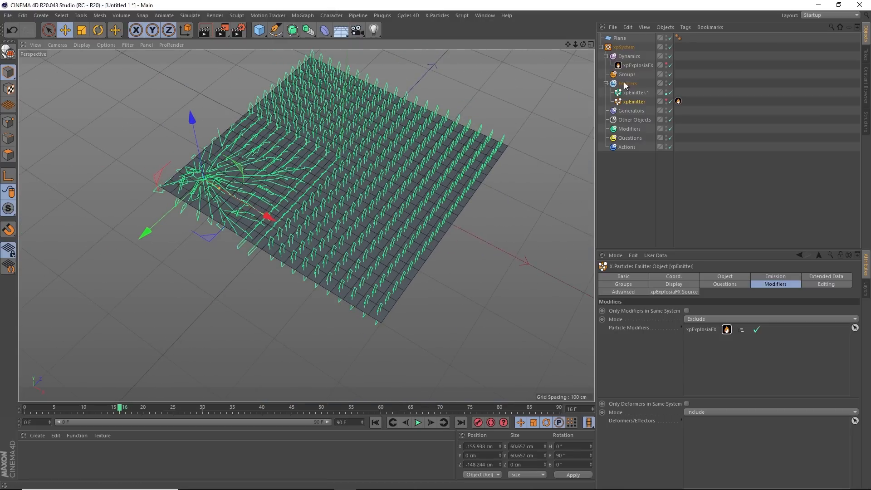
Show the xpExplosiaFX explosion together with the arrows at frame 16 and view both from several angles.
click(636, 65)
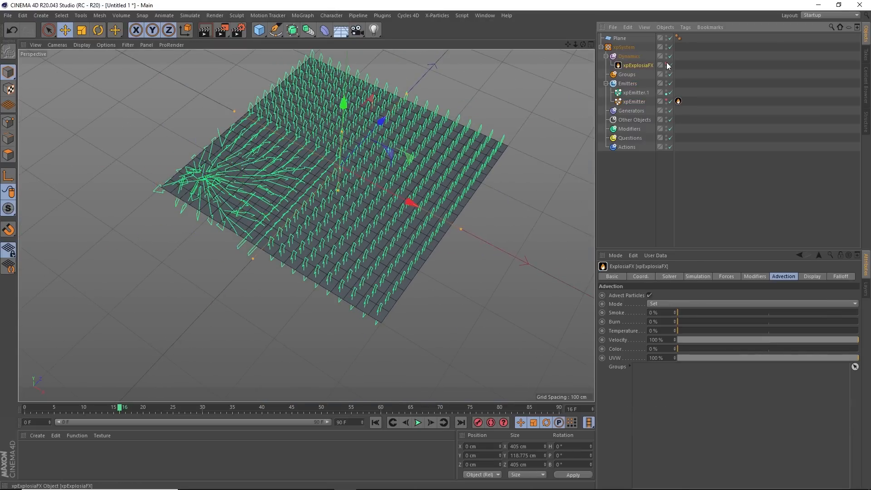
click(666, 64)
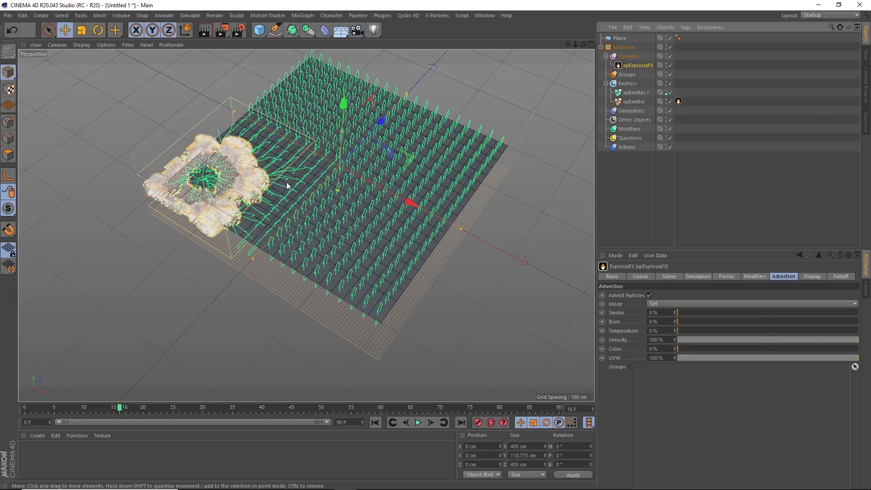
alt+drag(290, 199, 297, 138)
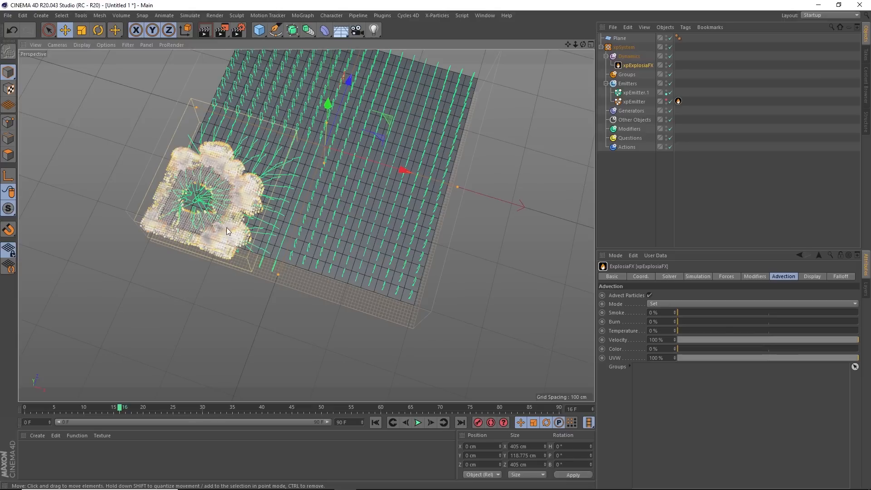
alt+drag(326, 214, 278, 216)
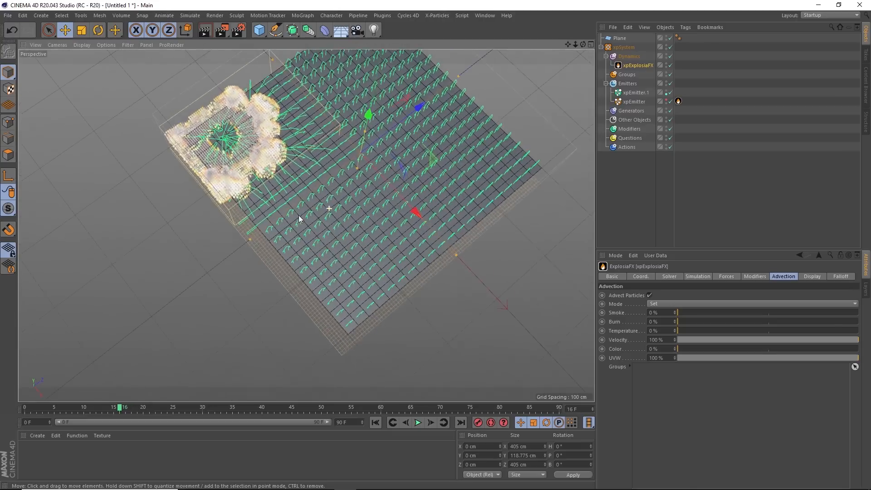
alt+drag(327, 232, 295, 214)
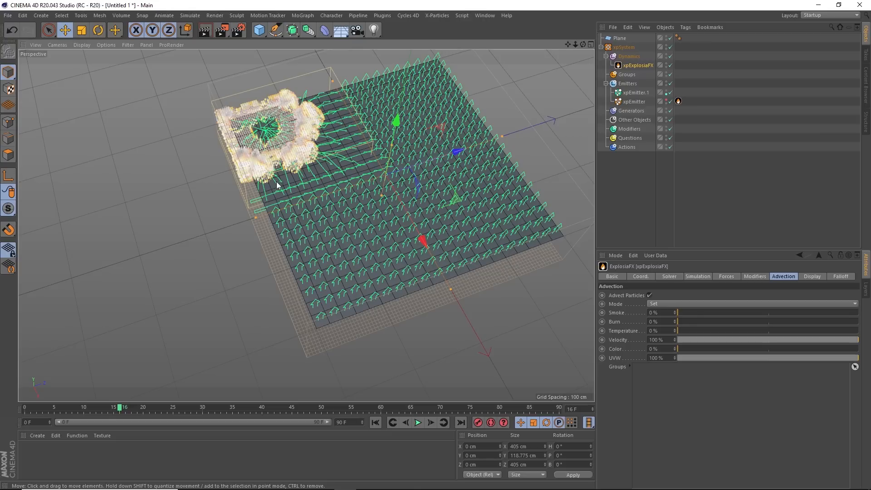
Advance the simulation frame by frame to frame 40 to compare the arrows with the spreading explosion.
click(432, 423)
click(432, 421)
click(433, 422)
click(434, 422)
click(434, 422)
click(434, 423)
click(433, 423)
click(434, 423)
click(433, 424)
click(433, 425)
click(434, 426)
click(434, 426)
click(433, 425)
click(434, 424)
click(434, 425)
click(434, 425)
click(435, 424)
click(433, 424)
click(431, 426)
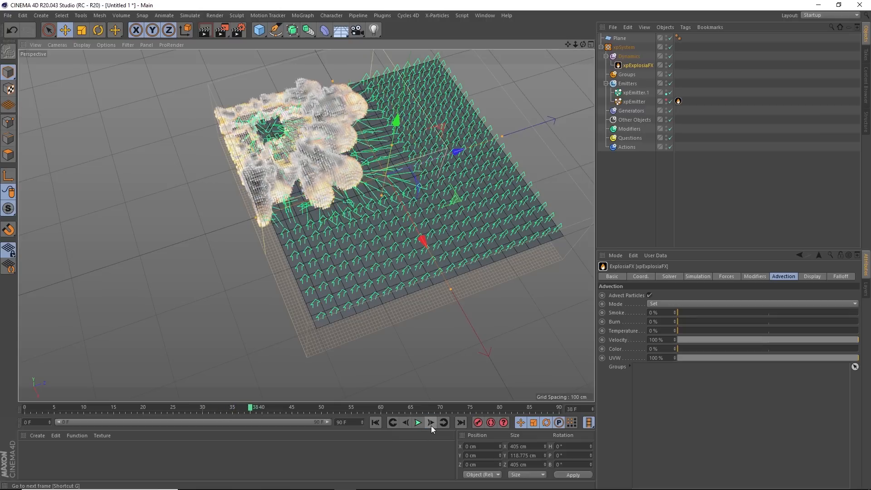
click(431, 425)
click(432, 427)
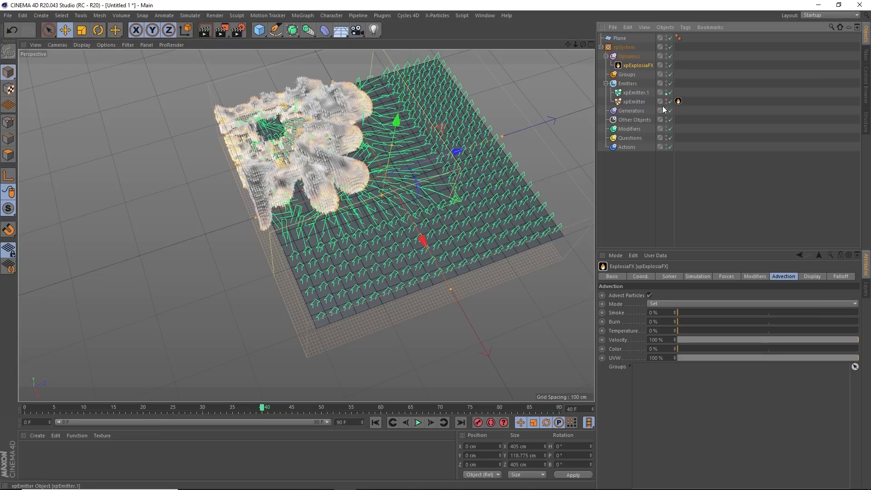
Turn off Adaptive bounds in the xpExplosiaFX solver settings and return to the first frame.
click(675, 275)
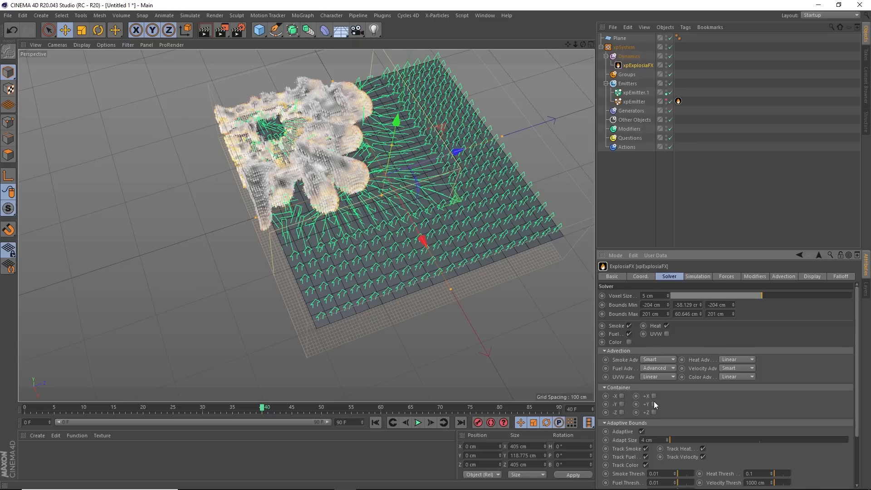
click(641, 431)
click(375, 423)
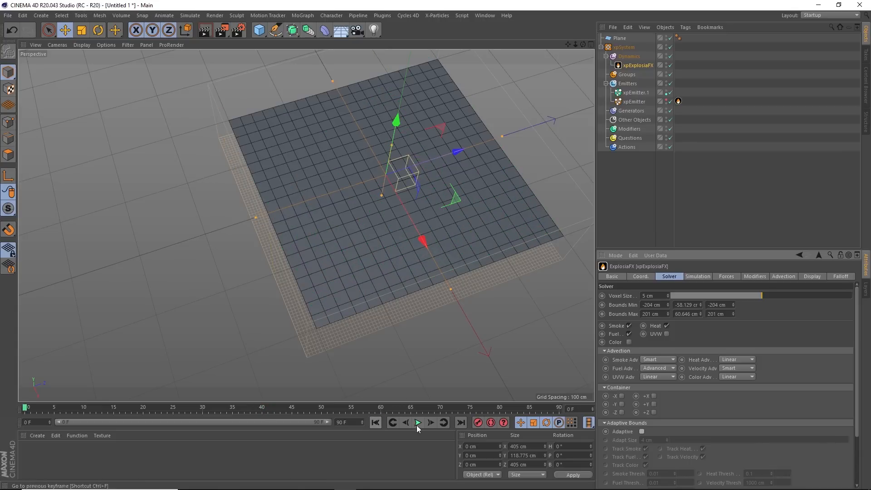
Play the simulation briefly, stop it, and hide the xpExplosiaFX object in the viewport.
click(418, 422)
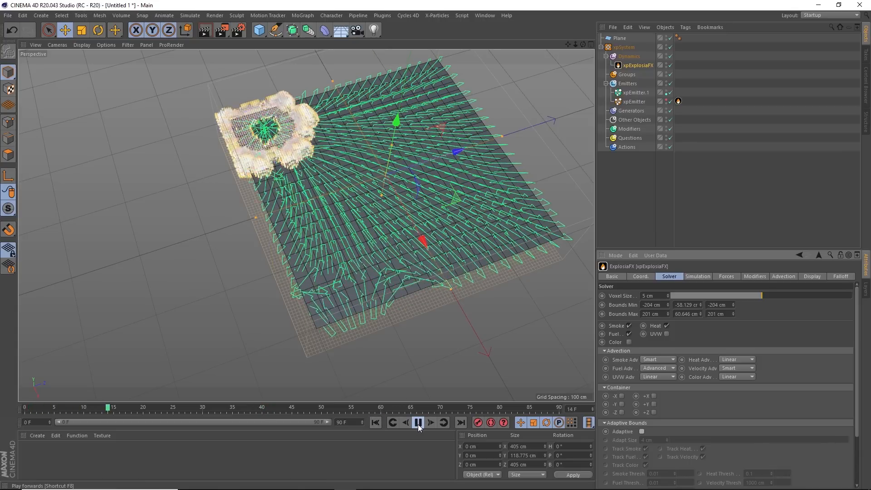
click(418, 423)
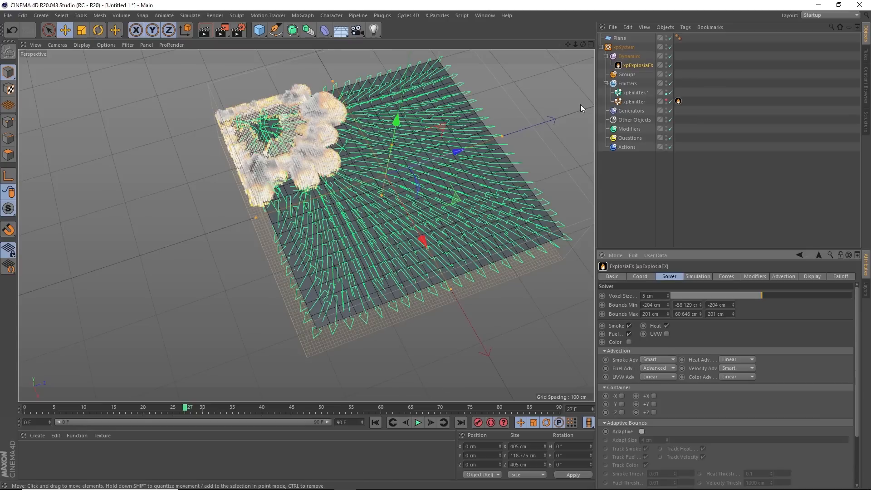
double_click(666, 64)
Replay the simulation and examine how the arrow particles move over the plane.
alt+drag(356, 241, 387, 189)
click(399, 422)
click(418, 422)
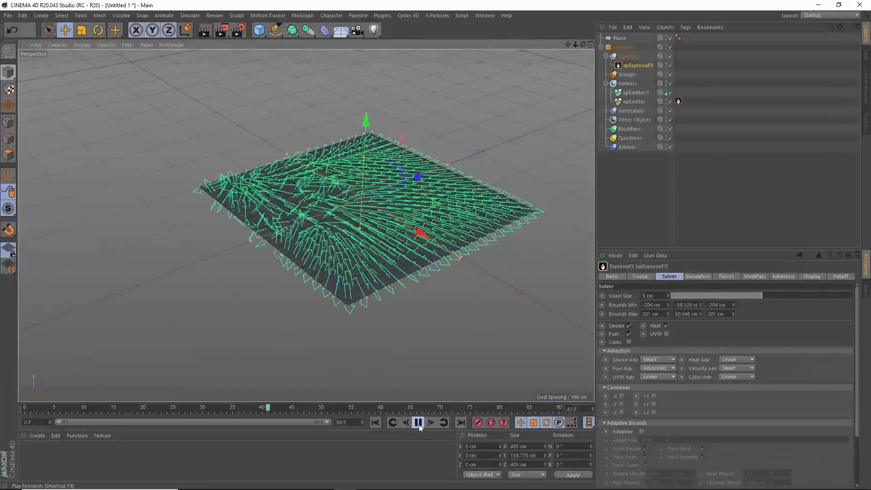
click(419, 423)
alt+drag(376, 196, 332, 243)
alt+right_drag(321, 217, 370, 219)
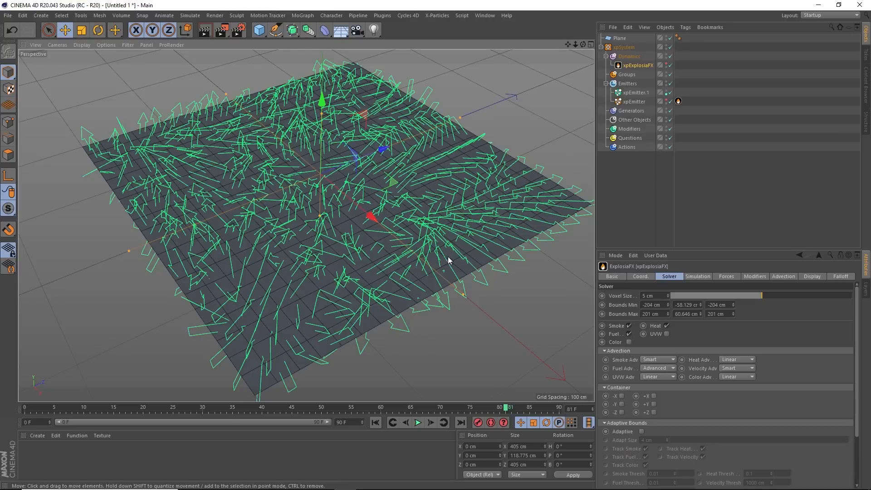
Set the particle radius of xpEmitter.1 to 4 cm in its emission settings.
click(635, 92)
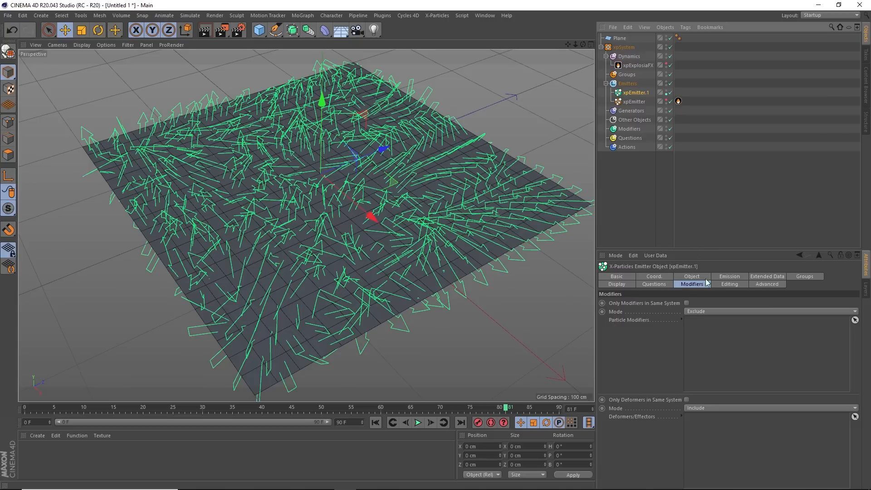
click(722, 277)
click(650, 425)
text(4)
key(Return)
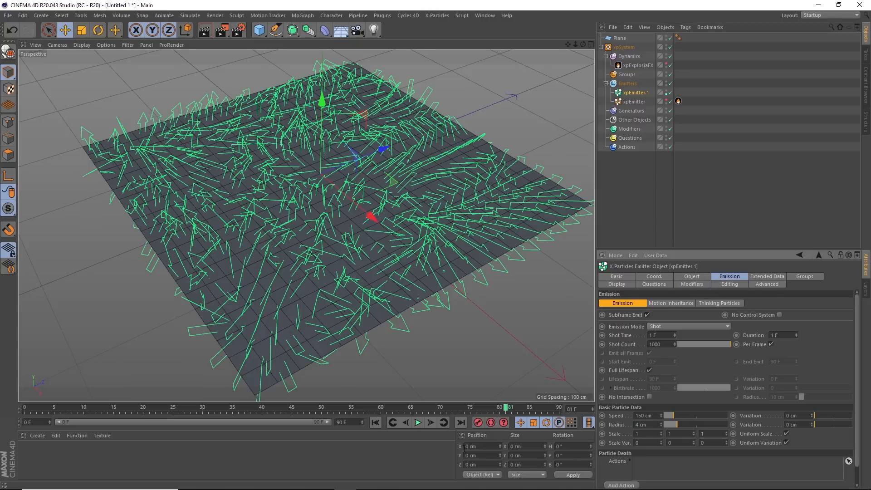
Replay the simulation from the first frame to check the smaller particles, and return to frame 0.
click(375, 422)
click(418, 423)
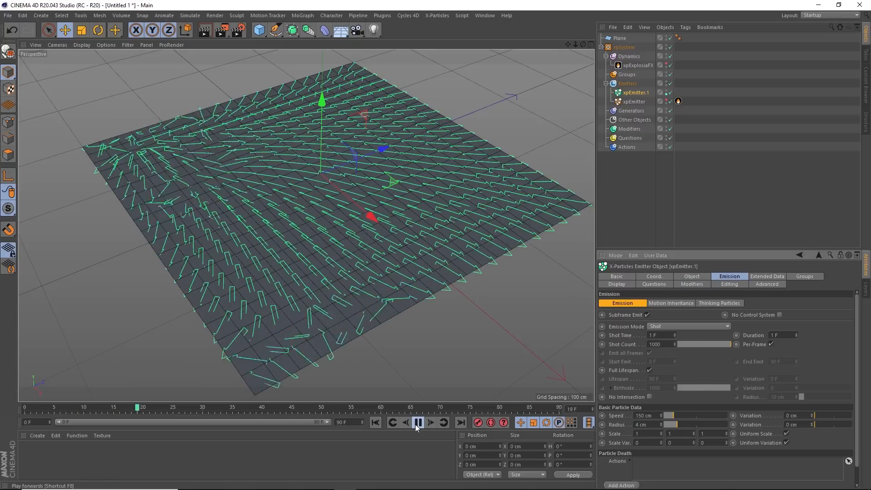
click(417, 422)
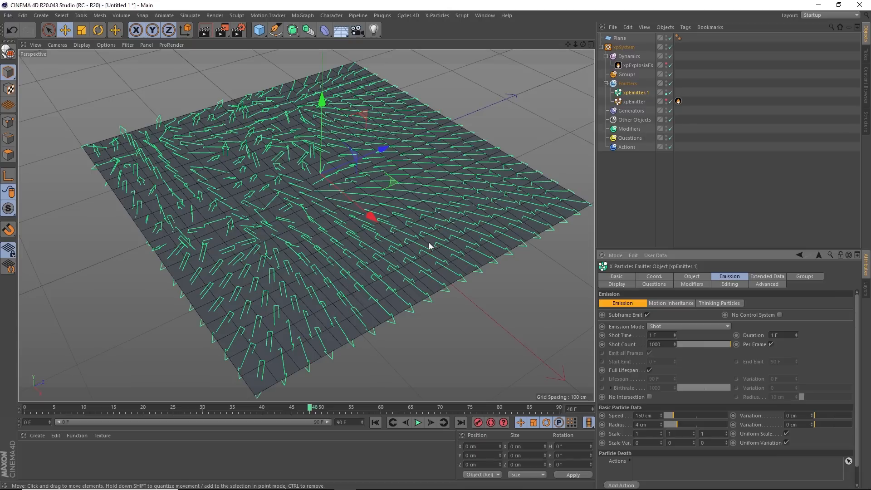
click(375, 423)
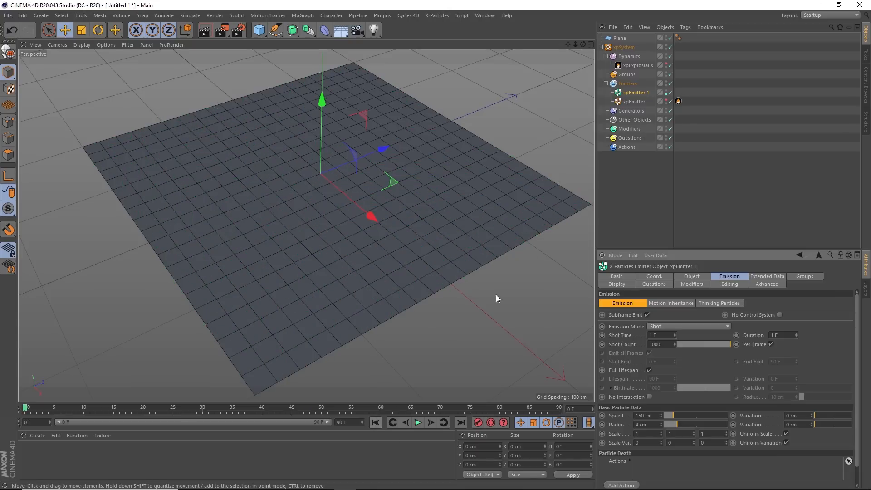
Set the plane's width and height segments to 80 each.
click(617, 40)
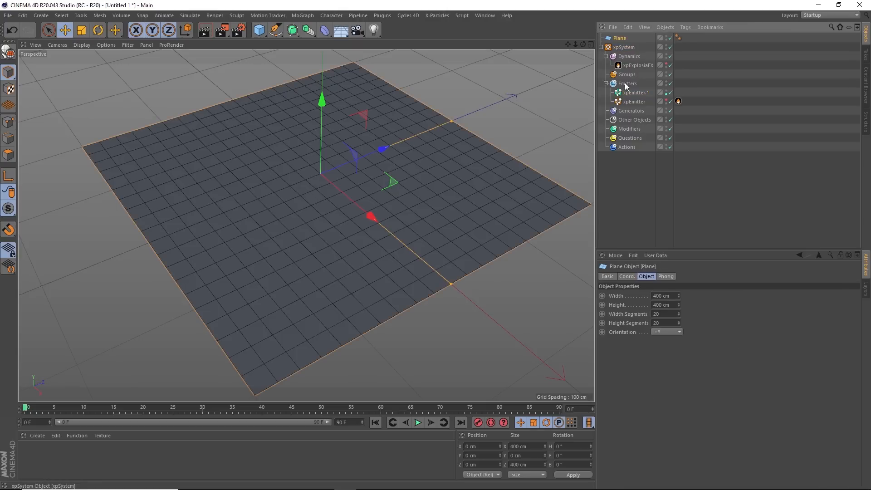
click(664, 313)
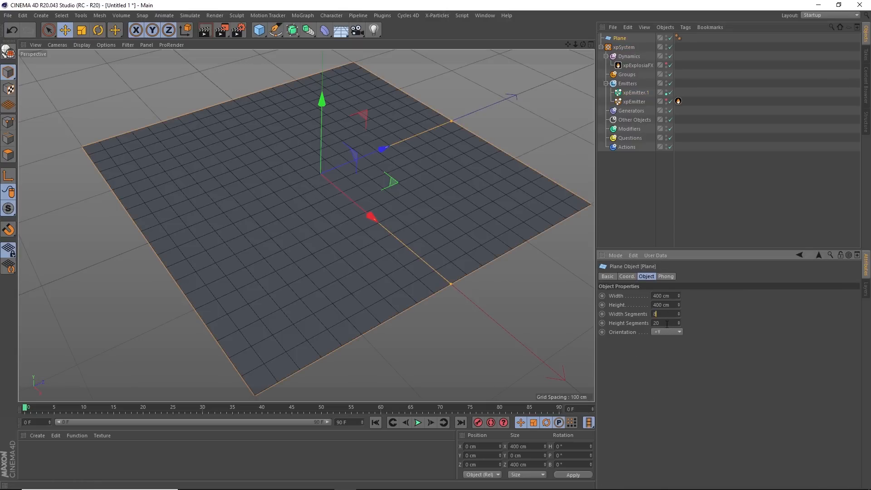
text(80)
key(Return)
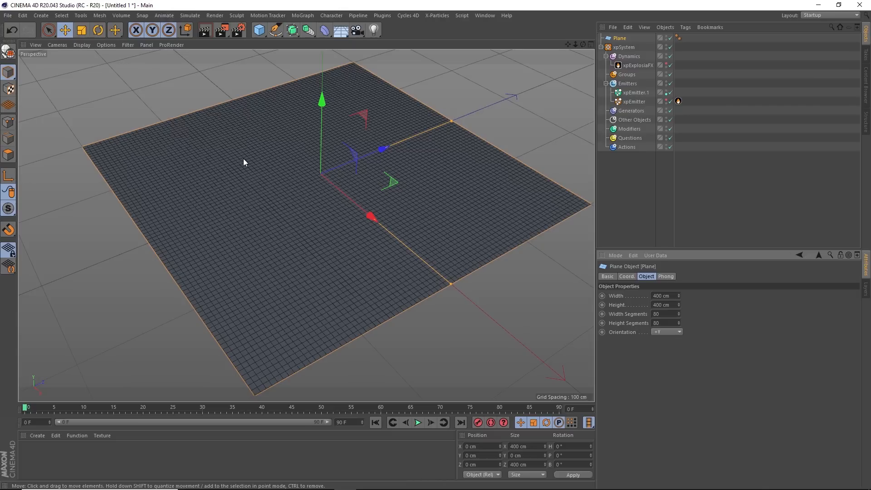
Play the simulation with the denser particles, inspecting their motion both up close and across the whole plane.
click(431, 422)
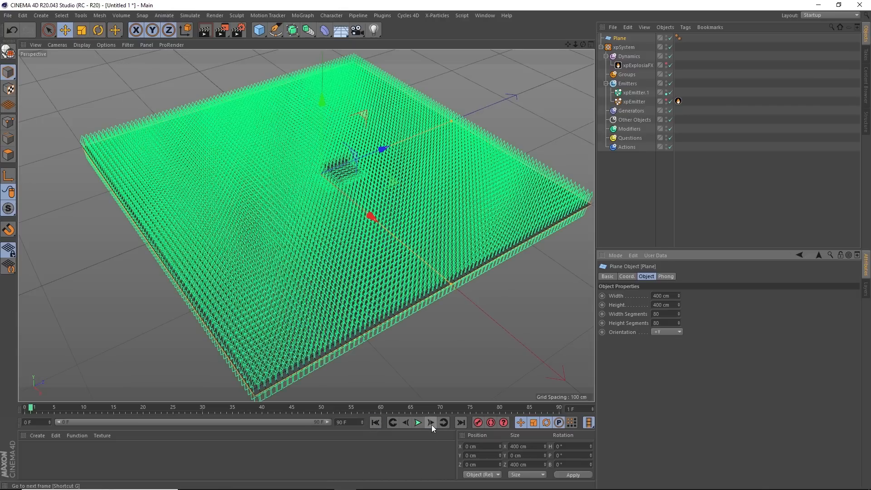
click(417, 422)
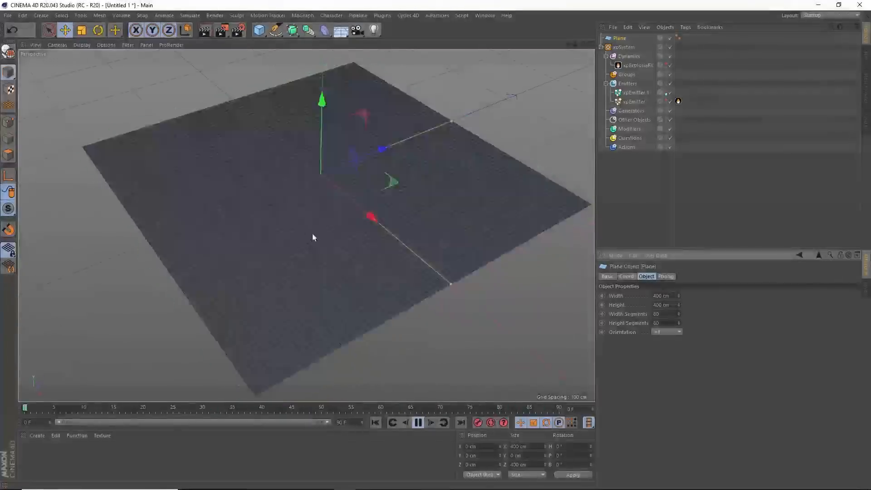
scroll(336, 240, up, 5)
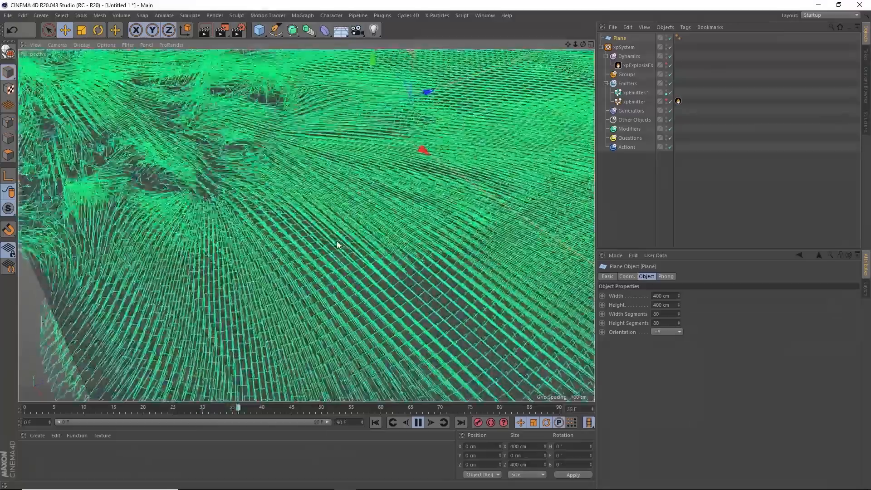
mouse_move(337, 241)
alt+mouse_down()
mouse_move(346, 255)
mouse_move(349, 238)
mouse_move(336, 225)
alt+mouse_up()
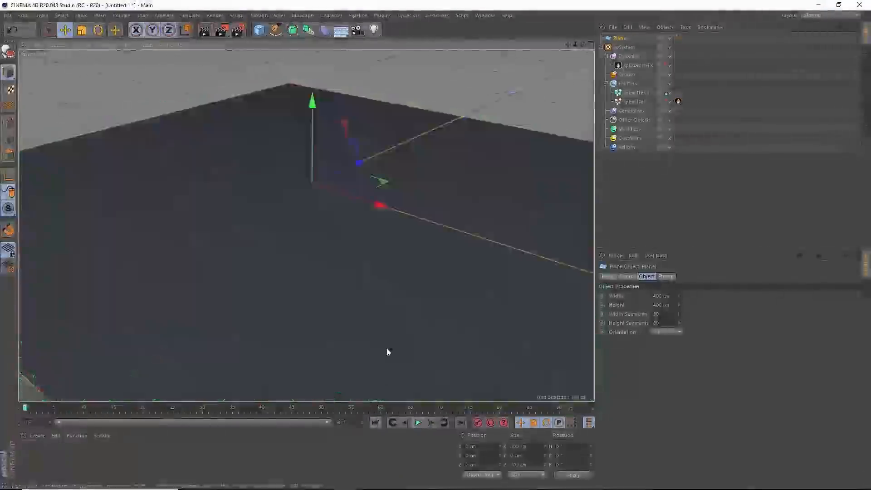
alt+right_drag(385, 259, 327, 271)
alt+drag(327, 270, 347, 255)
scroll(348, 265, up, 3)
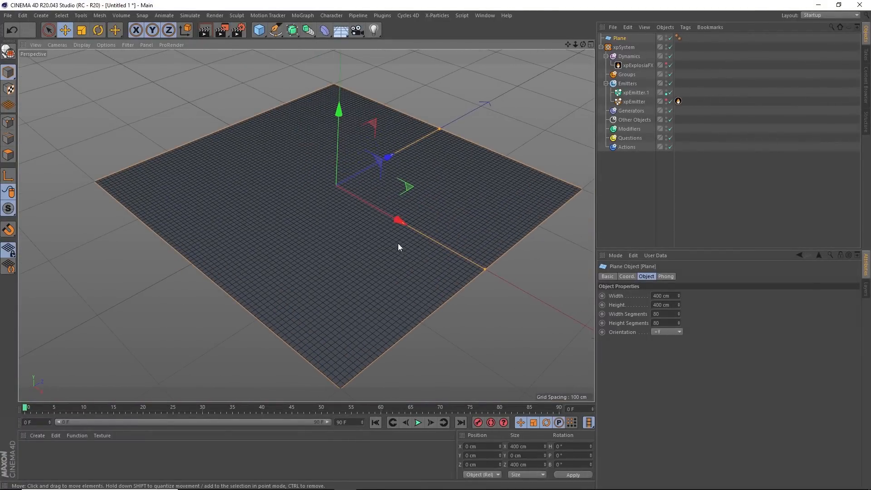
alt+drag(359, 236, 335, 256)
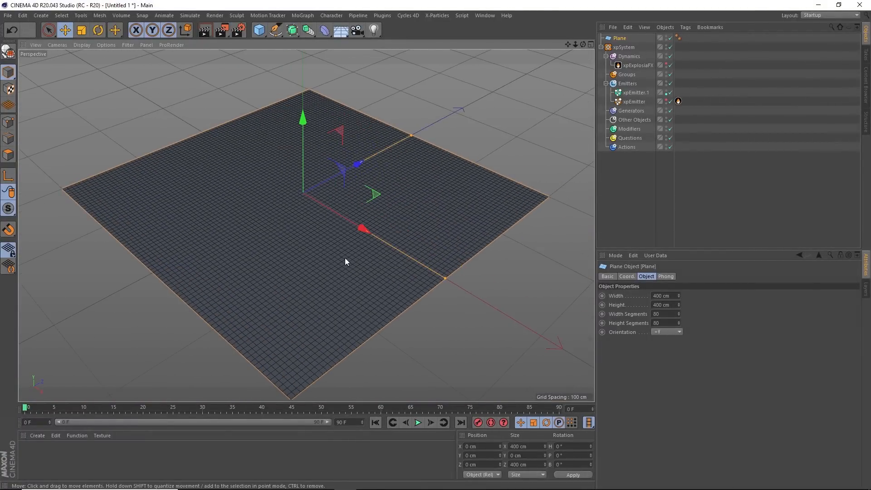
click(417, 423)
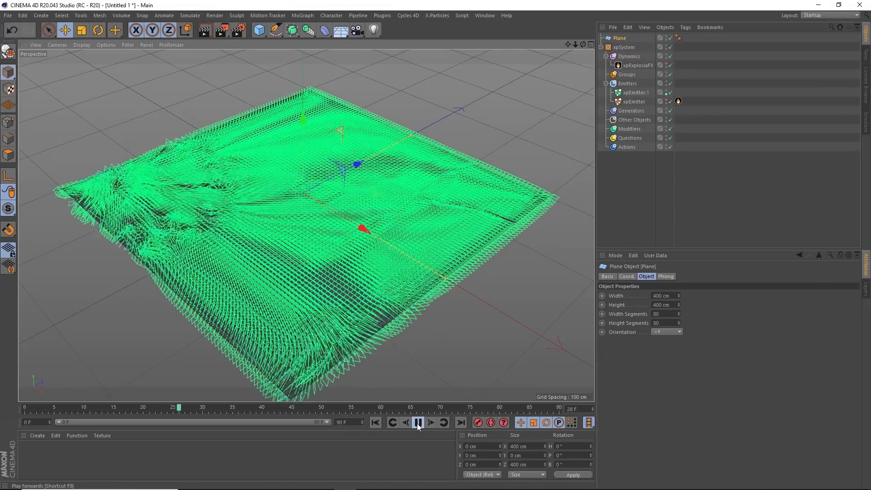
click(418, 423)
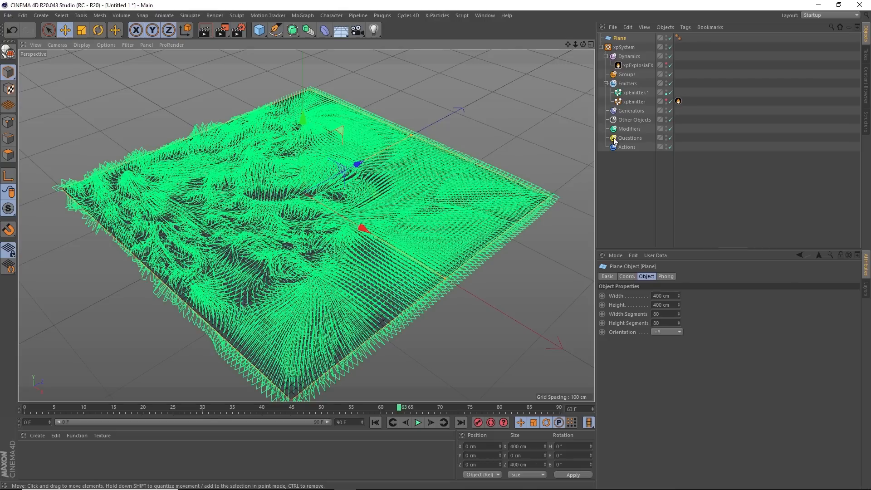
Collapse the Dynamics and Emitters folders, add a cube, and shrink it to about 10 × 51 × 9 cm.
click(606, 56)
click(605, 75)
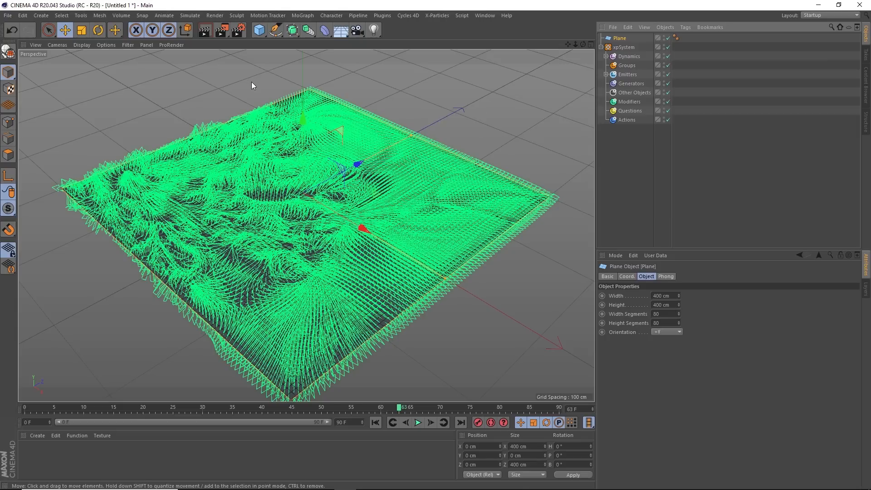
click(259, 31)
drag(361, 164, 353, 174)
drag(338, 182, 311, 198)
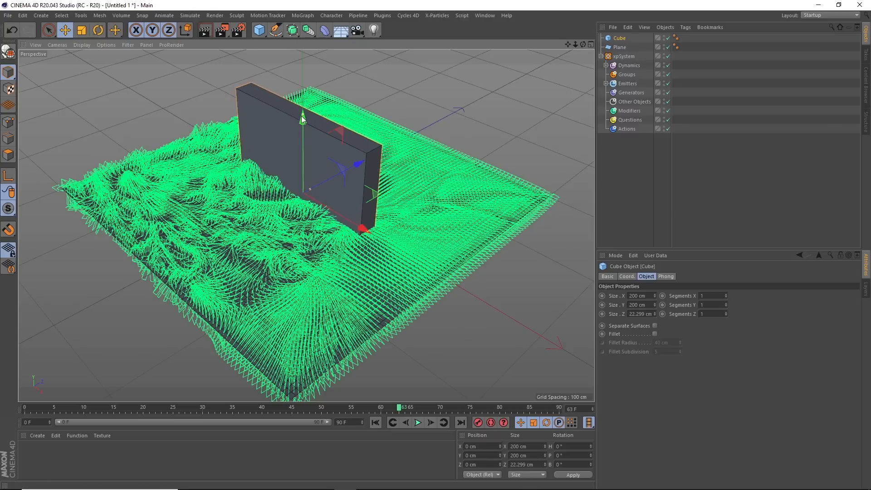
drag(368, 235, 306, 117)
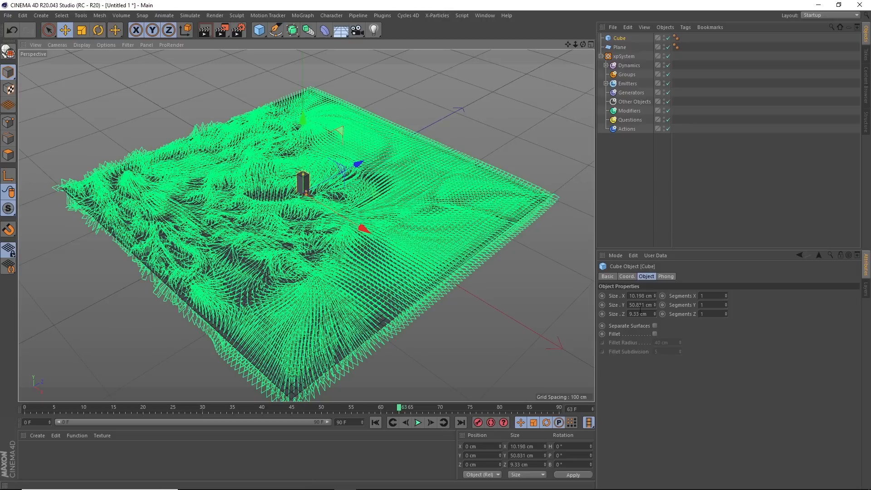
Set the cube's size to 3 cm in X, 20 cm in Y and 3 cm in Z.
click(630, 298)
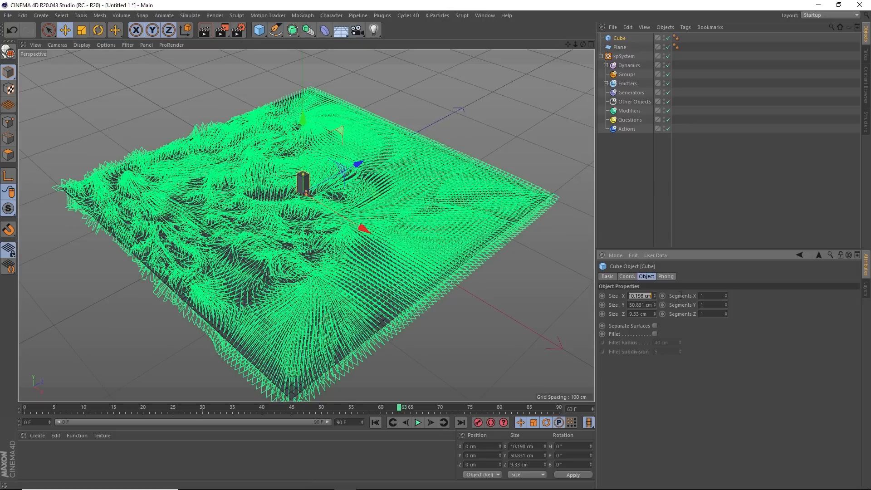
text(3)
click(649, 314)
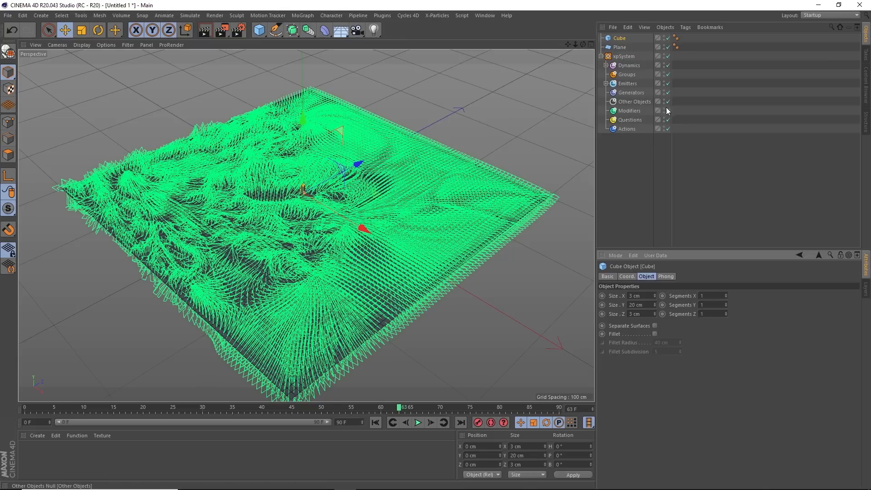
Hide xpEmitter.1 in the viewport and collapse the Emitters folder.
click(626, 84)
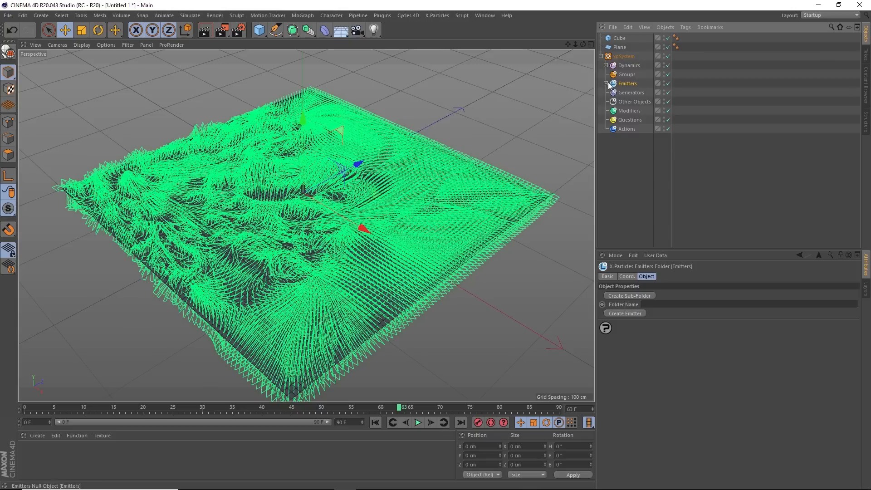
click(606, 83)
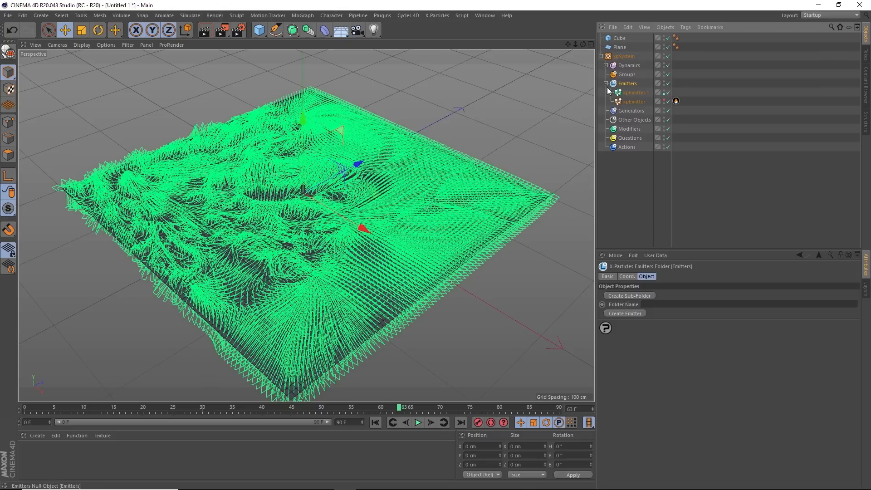
click(663, 91)
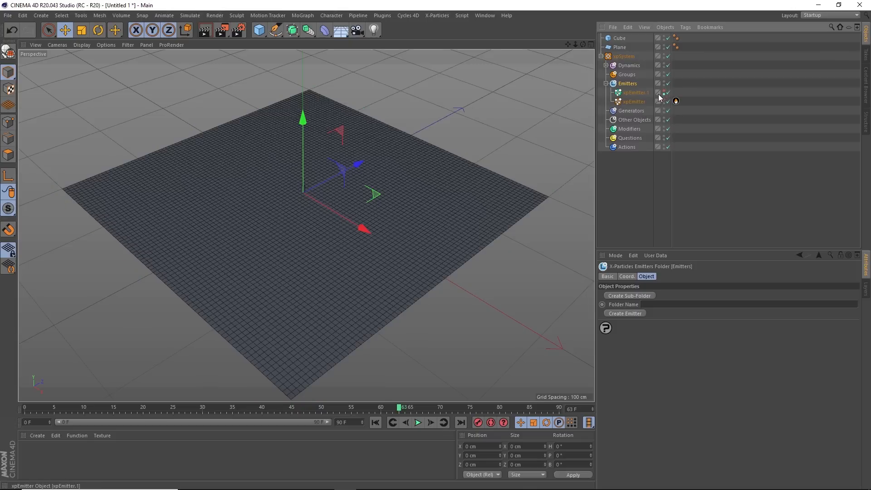
click(605, 83)
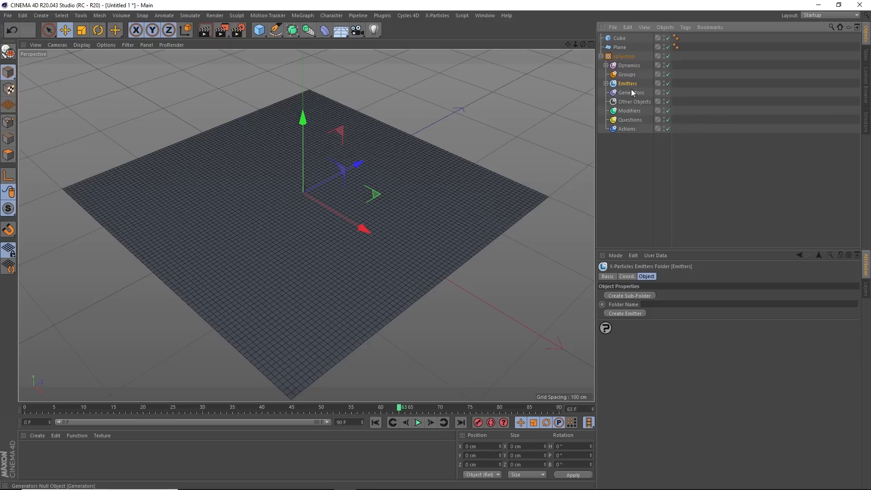
Add an xpGenerator to the Generators folder and assign xpEmitter.1 as its emitter.
click(630, 91)
click(855, 313)
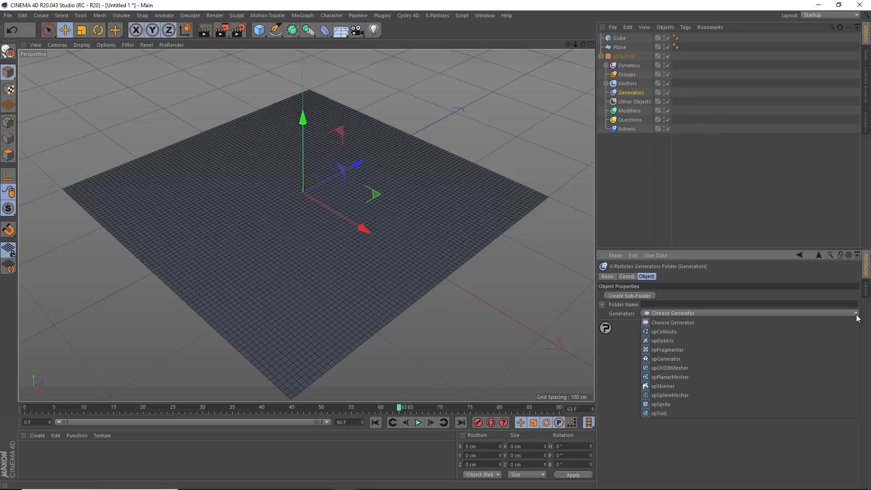
click(665, 358)
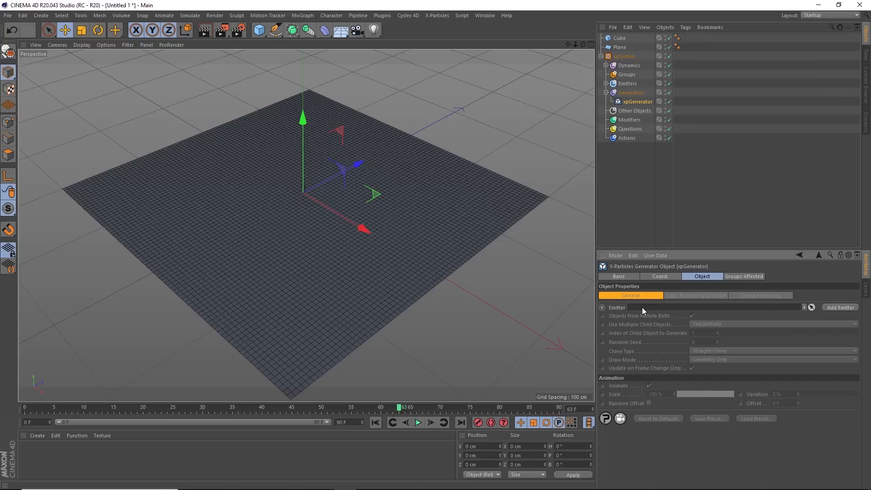
click(606, 83)
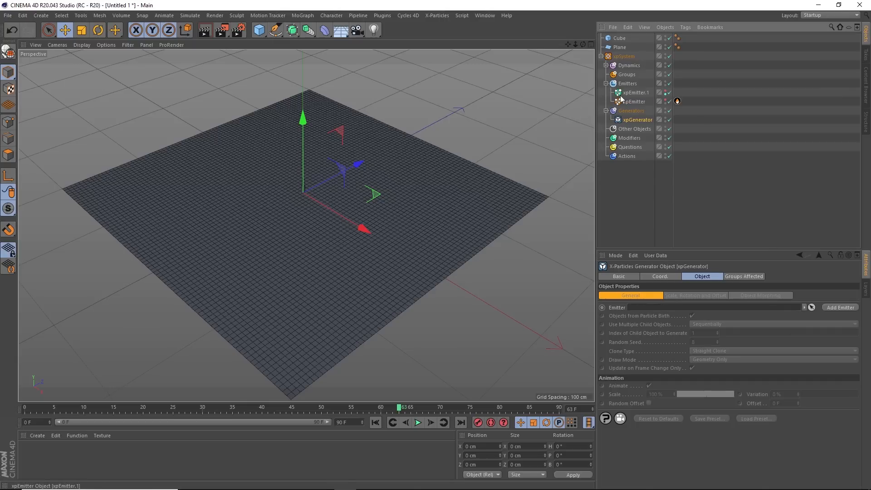
drag(638, 92, 657, 307)
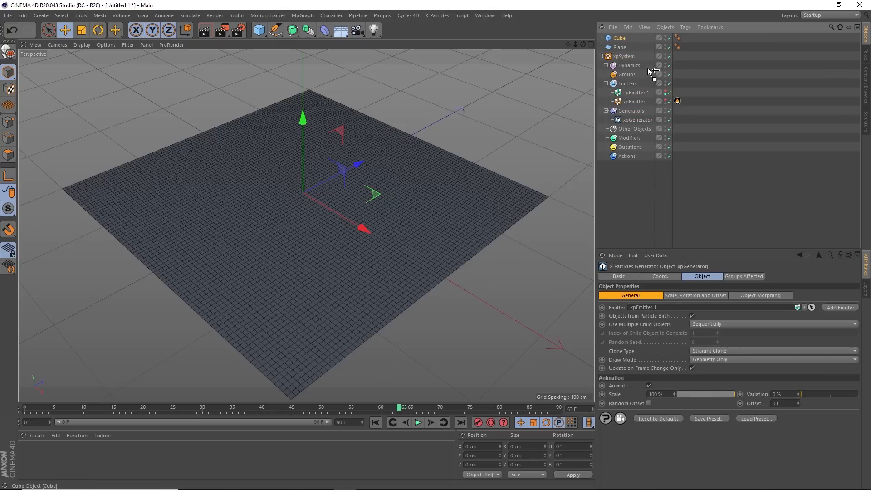
Make the cube a child of the xpGenerator and advance the timeline from the start to frame 1.
drag(638, 122, 639, 121)
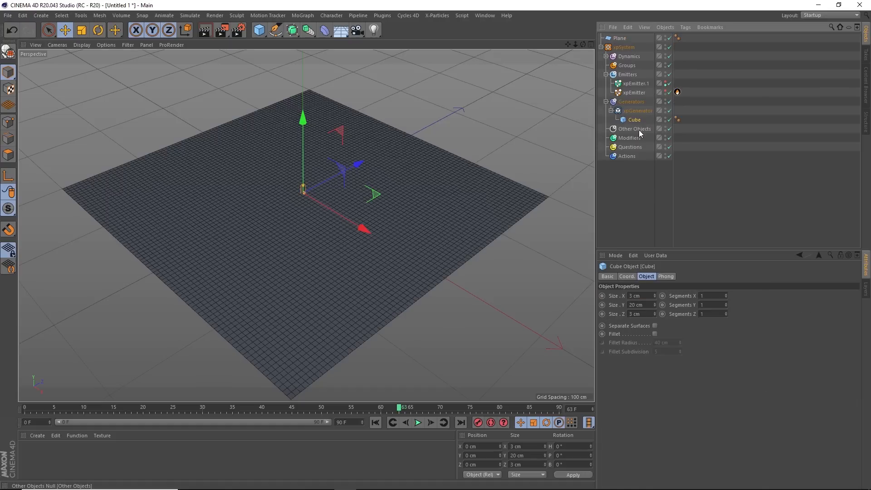
click(376, 422)
click(431, 422)
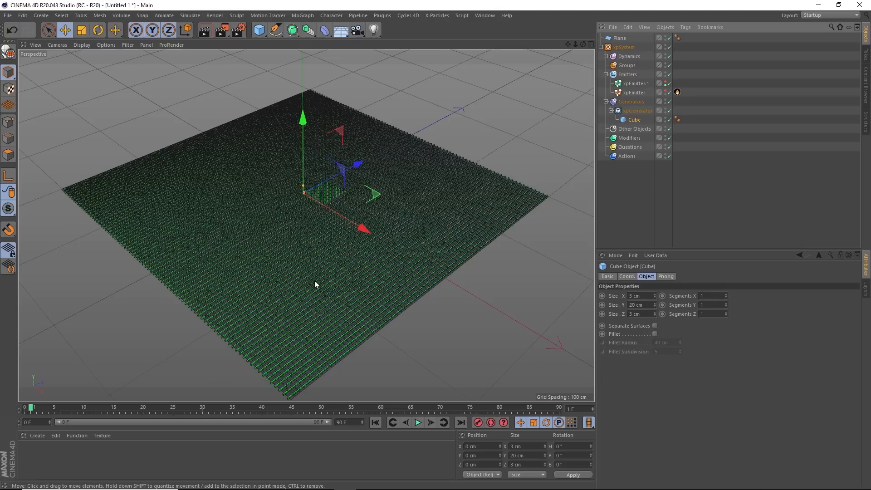
Inspect the cube instances up close, move the cube out of the xpGenerator and return the timeline to the start.
alt+drag(256, 306, 288, 305)
alt+right_drag(287, 304, 415, 286)
alt+drag(416, 287, 276, 326)
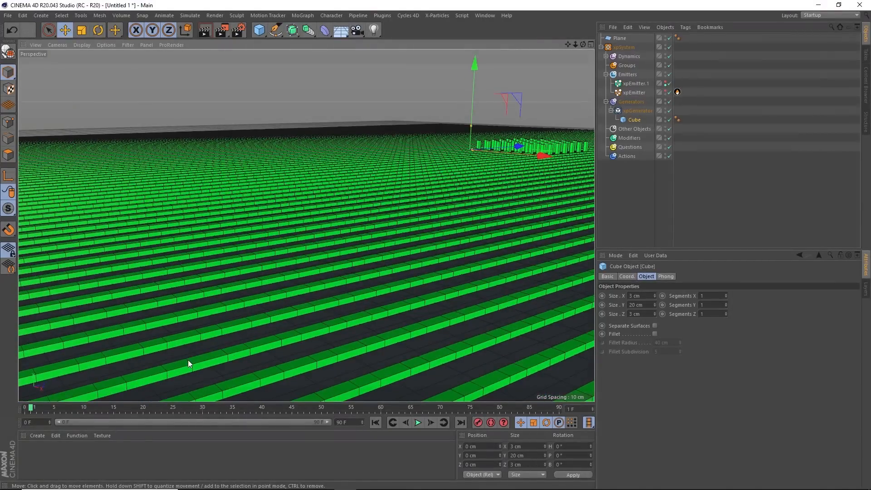
alt+drag(392, 229, 414, 249)
drag(639, 121, 644, 181)
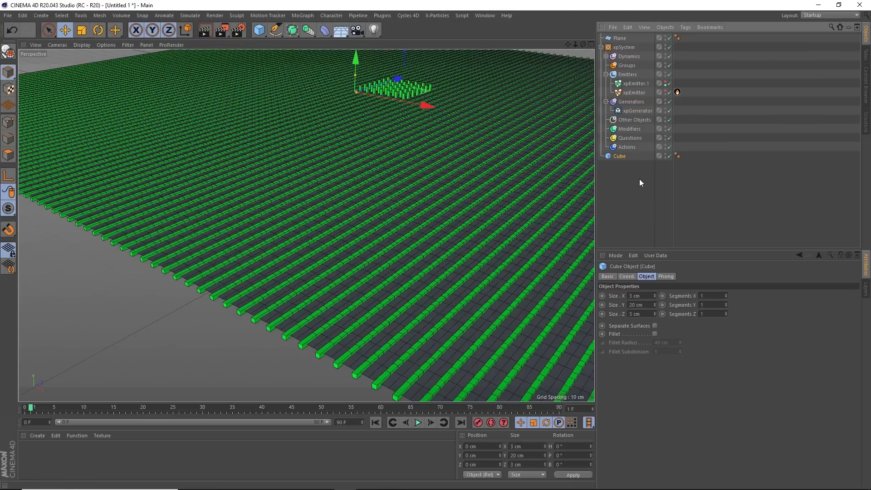
click(381, 423)
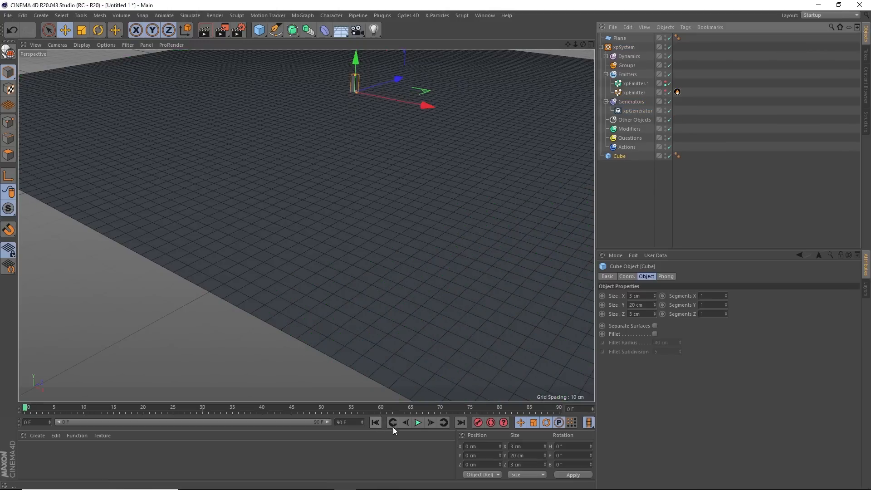
Resize the cube to 3 cm in Y and 20 cm in Z so its length runs along Z.
alt+middle_drag(328, 130, 306, 161)
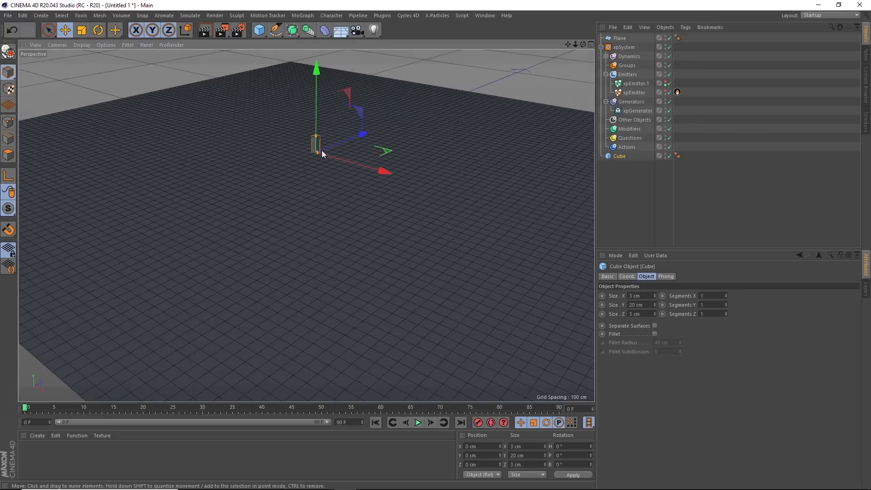
alt+drag(329, 151, 248, 204)
mouse_move(377, 145)
mouse_down()
mouse_move(403, 145)
mouse_move(376, 144)
mouse_up()
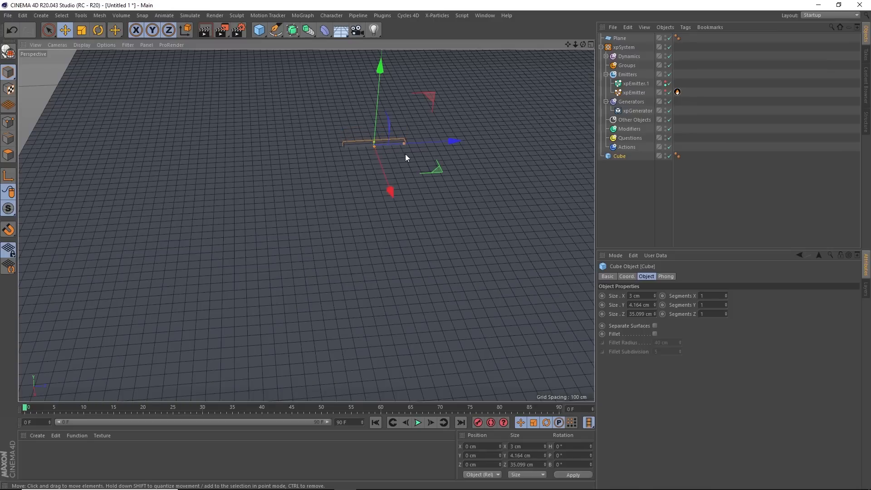
click(631, 314)
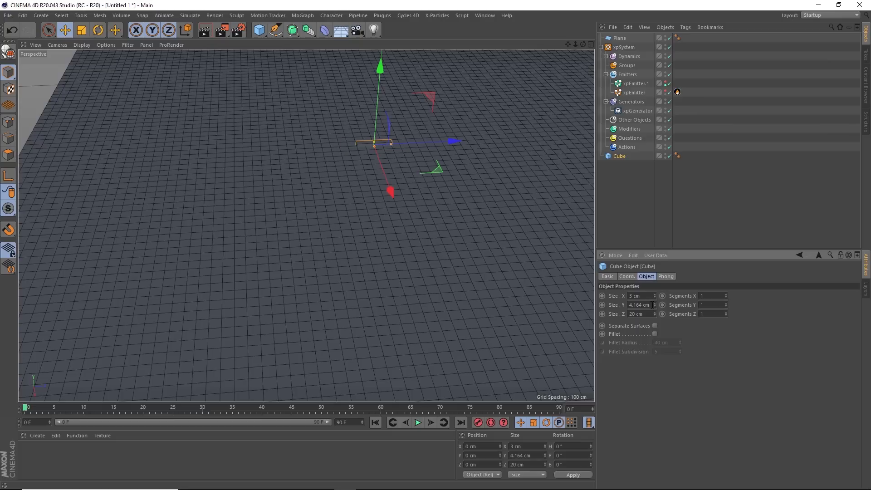
text(3)
key(Return)
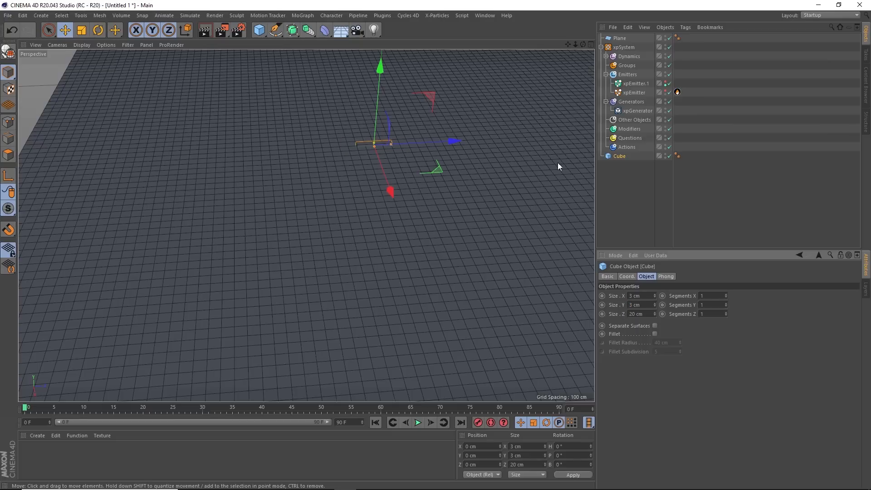
Put the cube back under the xpGenerator as its child and advance the timeline to frame 1.
drag(619, 156, 639, 147)
drag(632, 113, 632, 110)
click(429, 423)
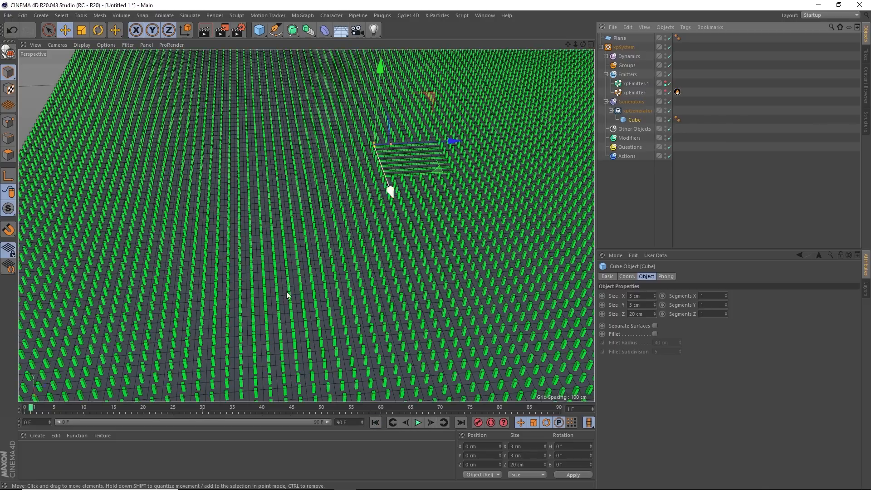
alt+drag(302, 286, 362, 269)
Set the xpGenerator's clone type to Create Render Instances.
click(641, 112)
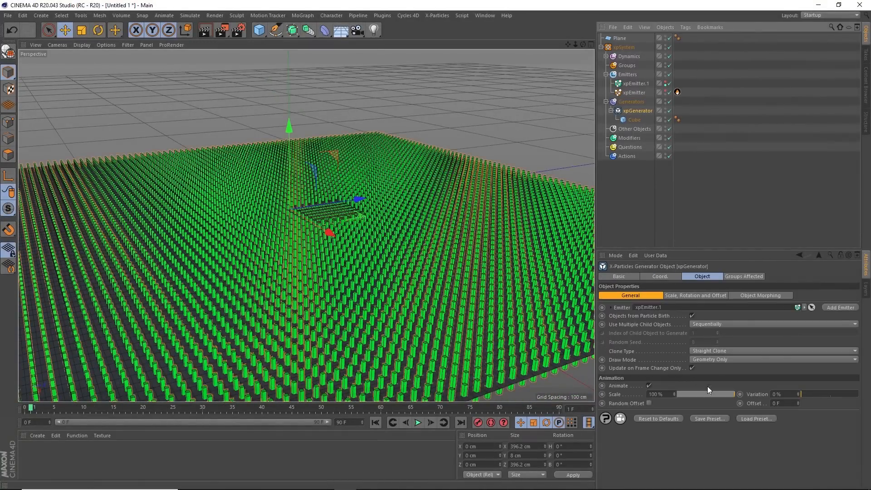
click(705, 352)
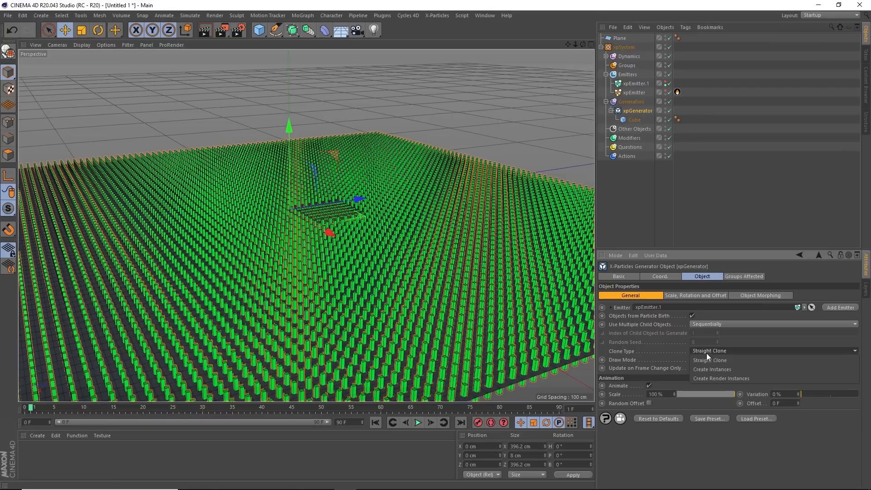
click(714, 378)
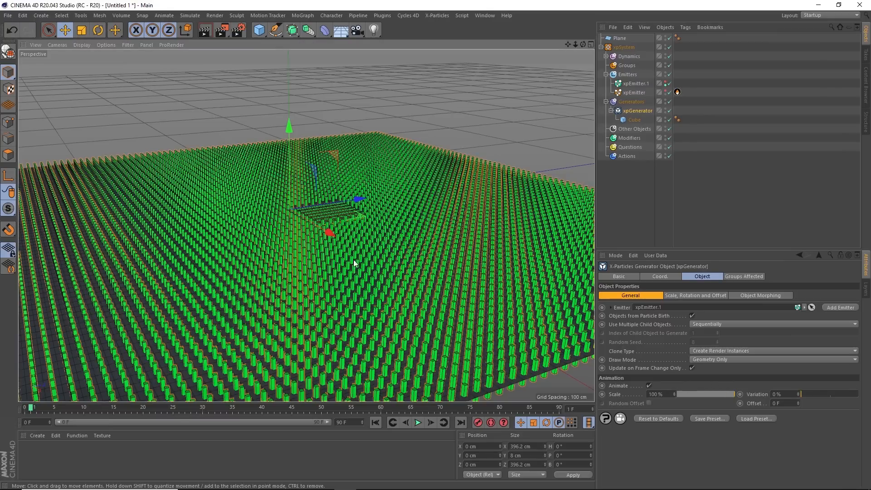
Play the simulation twice from the start and examine from several angles how the cube instances follow the flow.
scroll(319, 271, down, 5)
click(375, 422)
click(417, 422)
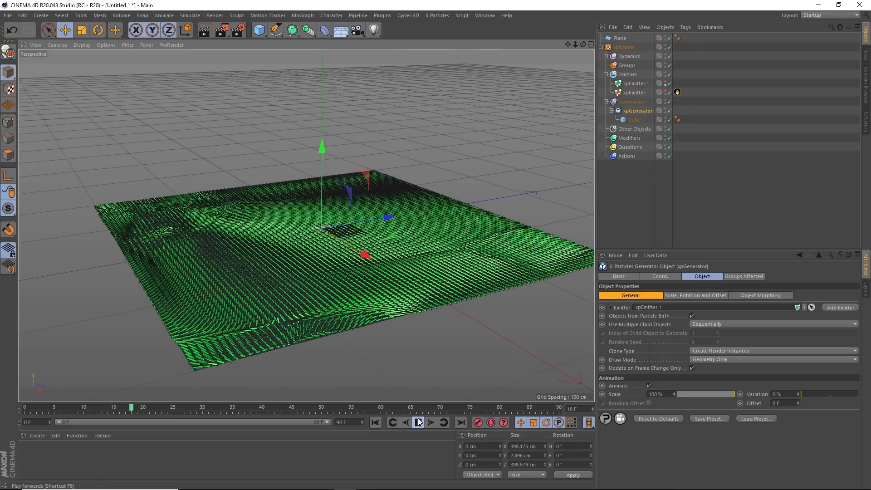
scroll(251, 209, up, 5)
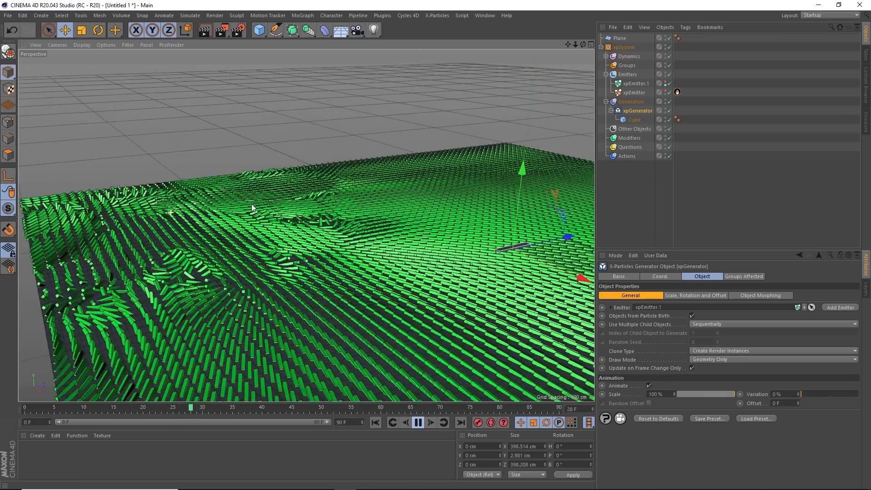
alt+drag(365, 286, 422, 335)
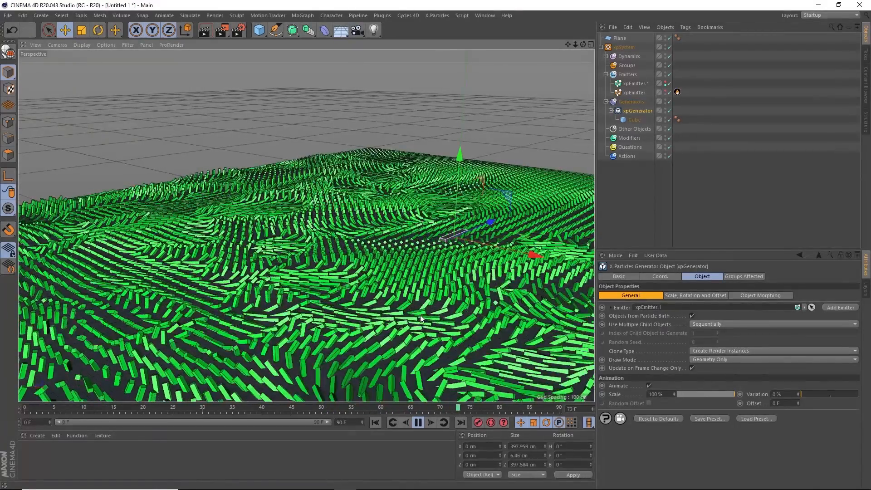
click(419, 423)
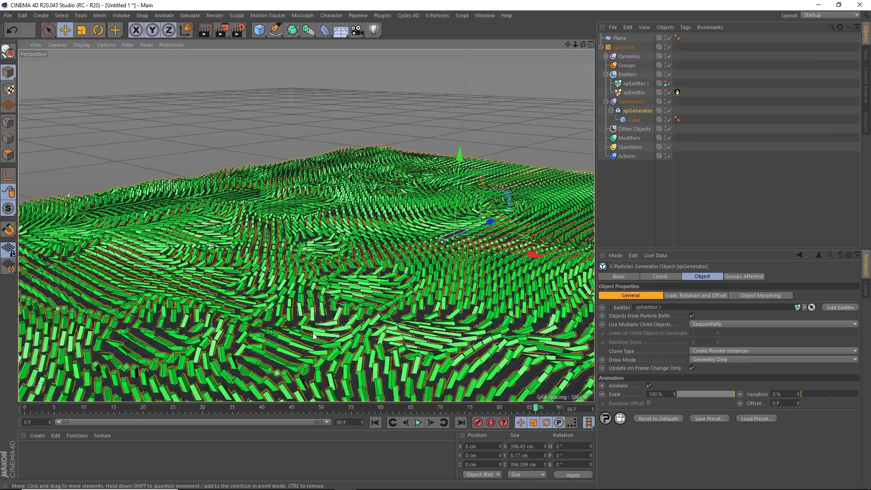
alt+drag(380, 300, 357, 395)
click(376, 423)
click(418, 423)
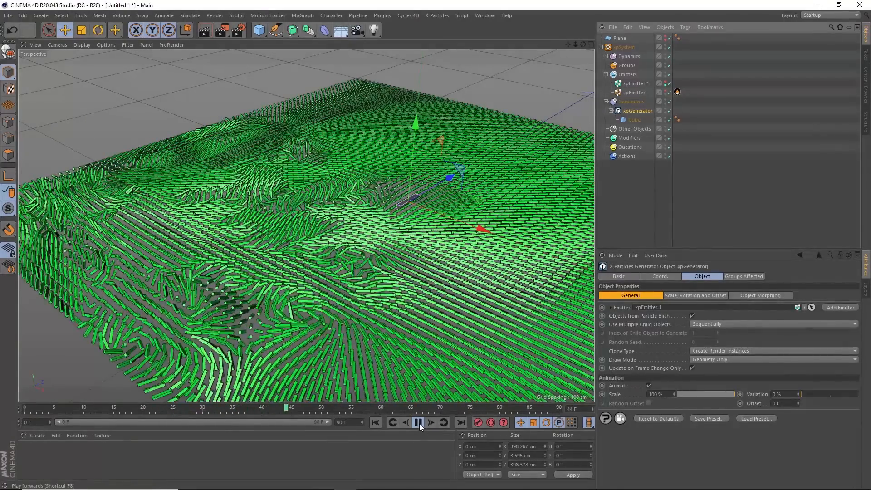
click(417, 423)
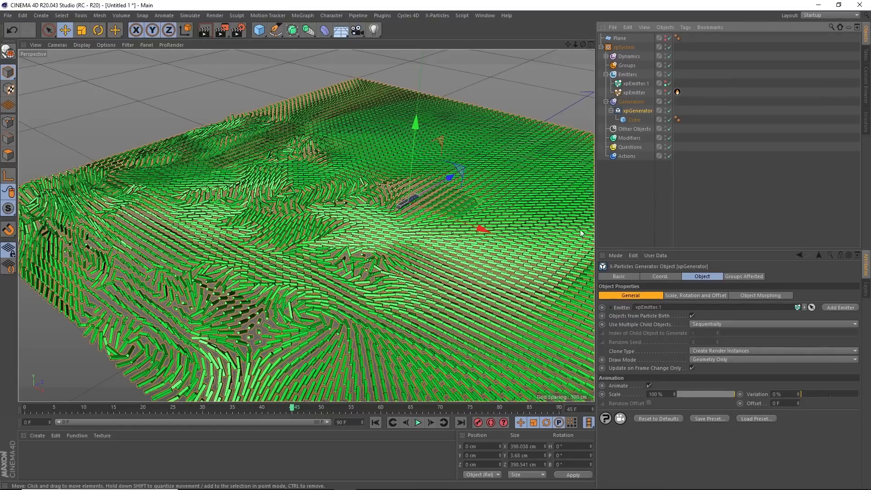
Set the plane's width segments and height segments to 120 each.
click(619, 38)
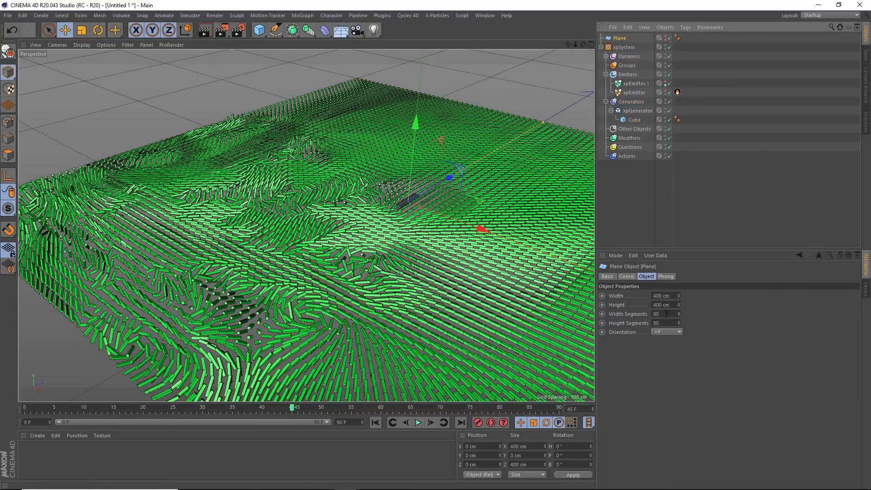
double_click(666, 314)
text(120)
key(Tab)
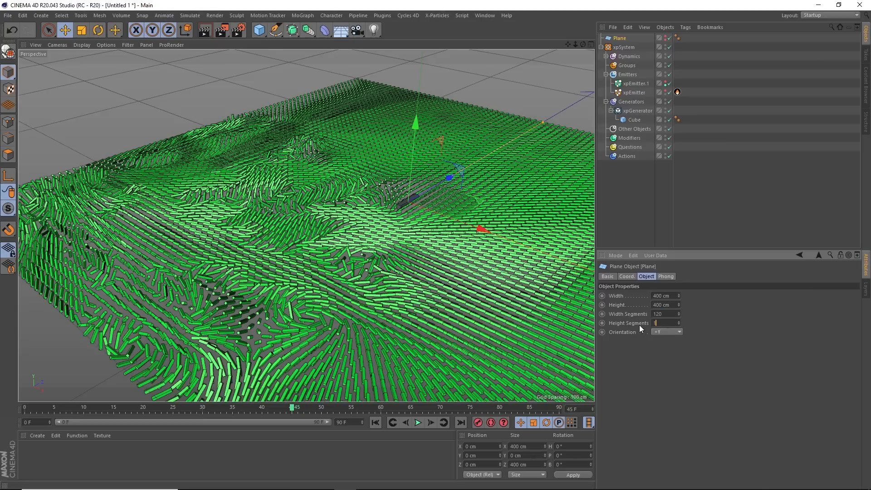
text(120)
Play the simulation from the start with the denser plane, pause it at frame 38 and examine the whole grid.
click(375, 422)
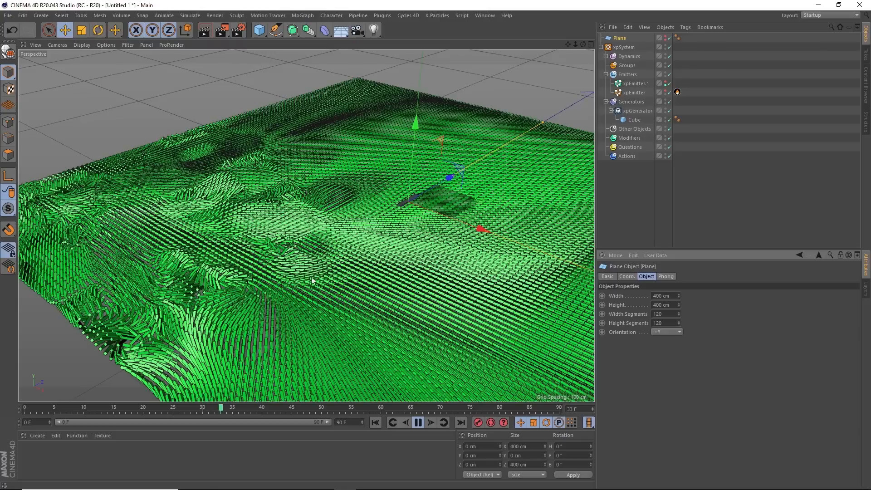
click(418, 422)
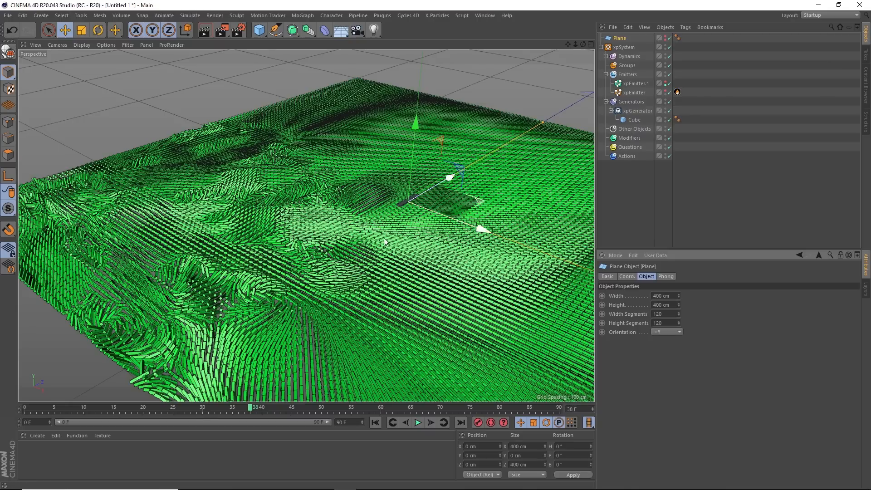
scroll(341, 244, down, 2)
scroll(405, 253, down, 2)
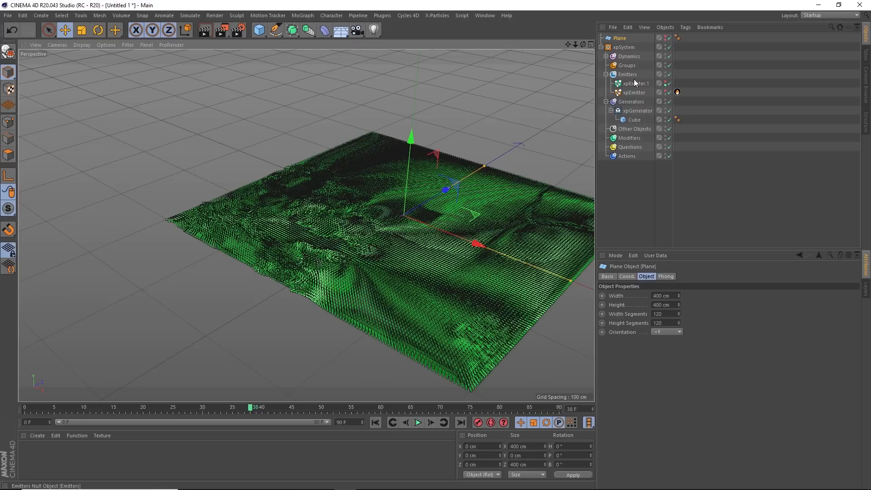
Delete the xpGenerator together with its cube and make xpEmitter.1 visible in the viewport.
click(638, 110)
key(Delete)
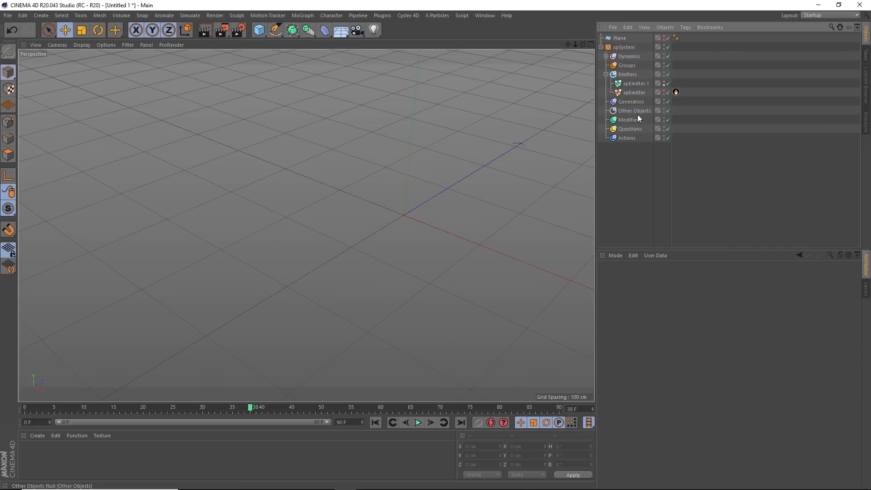
click(669, 83)
Play the simulation from the start to examine the motion of the xpEmitter.1 particles, then stop playback.
alt+drag(417, 255, 319, 307)
click(375, 422)
click(416, 422)
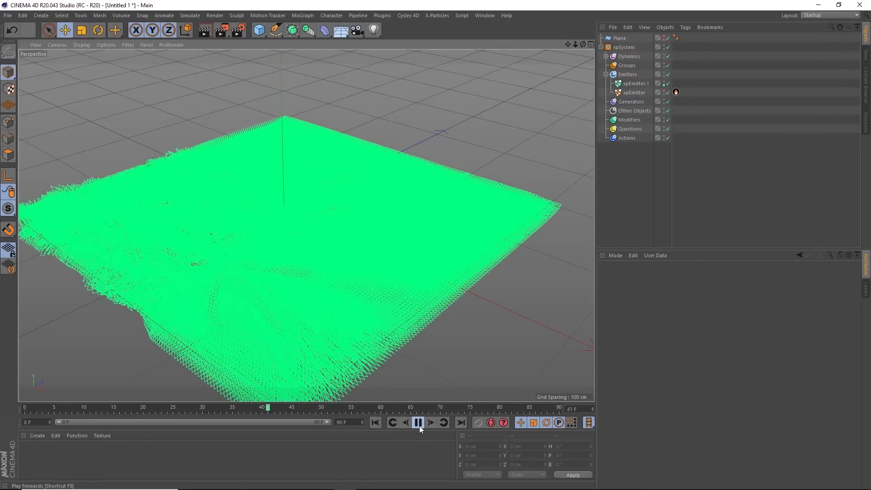
alt+middle_drag(264, 282, 282, 261)
click(418, 422)
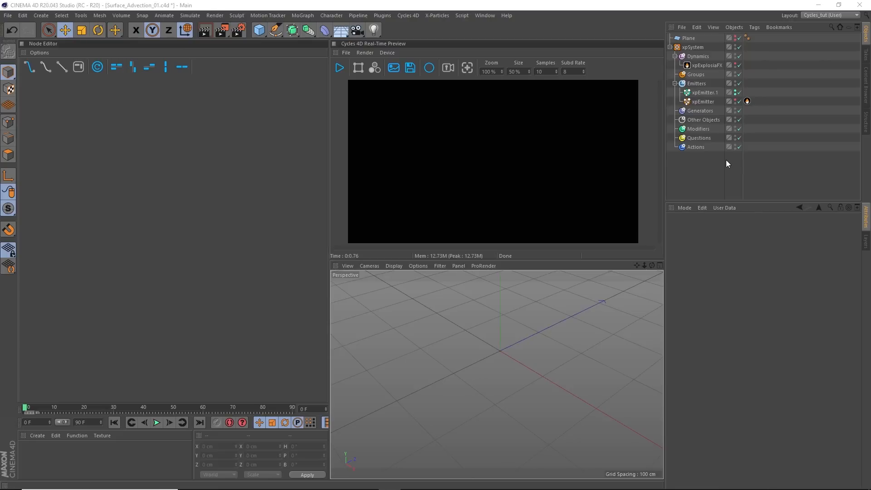
Select the xpSystem, run the Cycles 4D real-time preview and step the timeline to frame 1.
click(704, 47)
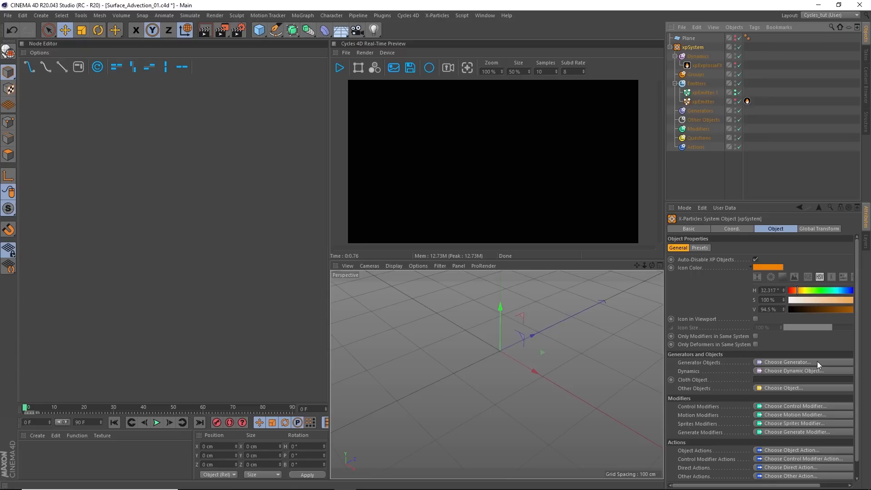
mouse_move(500, 372)
alt+mouse_down()
mouse_move(523, 342)
mouse_move(482, 339)
mouse_move(523, 358)
mouse_move(502, 357)
alt+mouse_up()
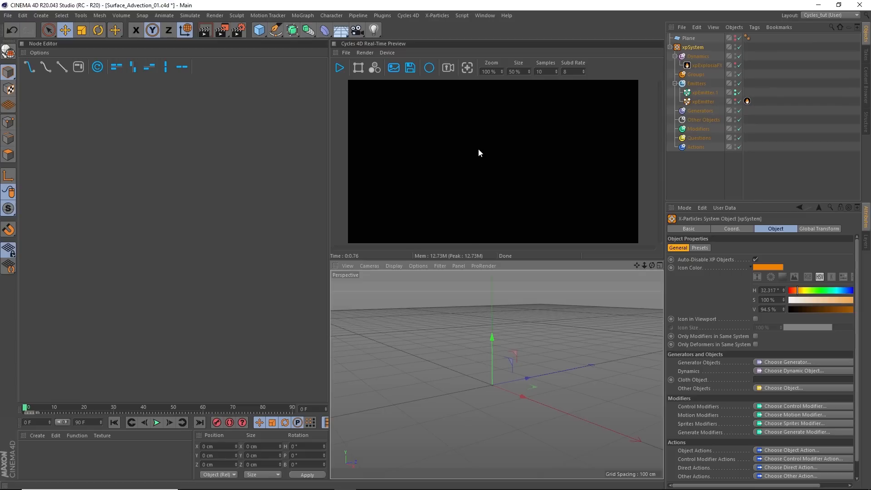
click(340, 69)
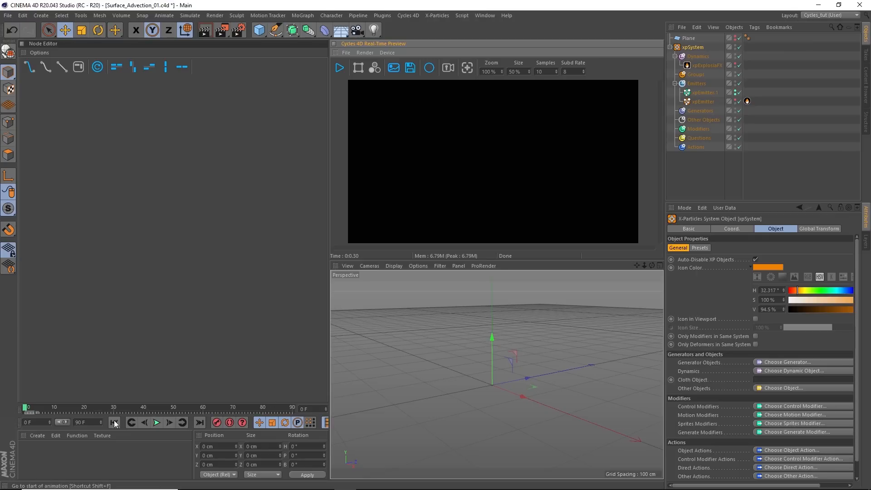
click(169, 422)
alt+drag(529, 412, 520, 390)
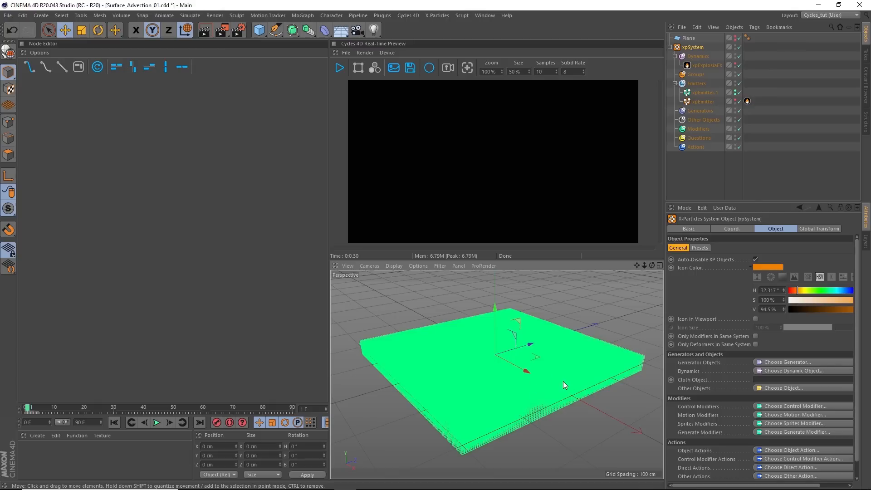
Play the simulation to frame 38 and examine the particle sheet from above.
click(156, 423)
click(156, 422)
alt+right_drag(493, 431, 497, 409)
alt+drag(498, 409, 429, 389)
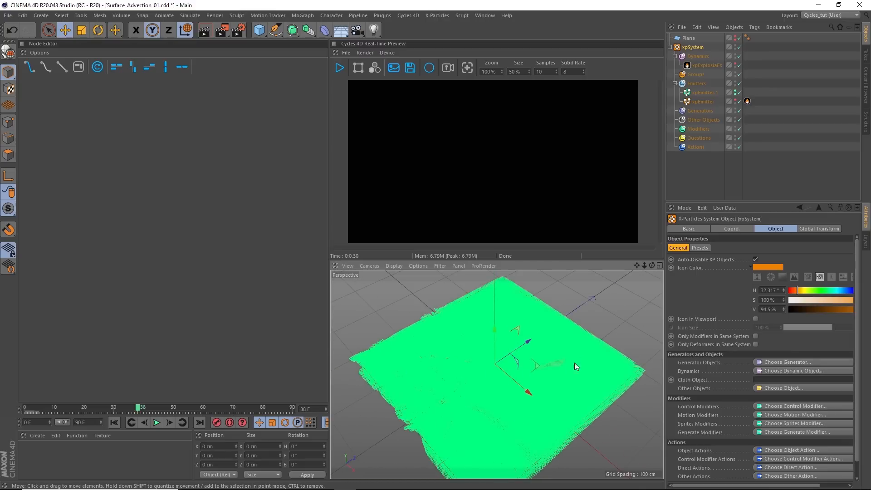
alt+drag(560, 403, 537, 383)
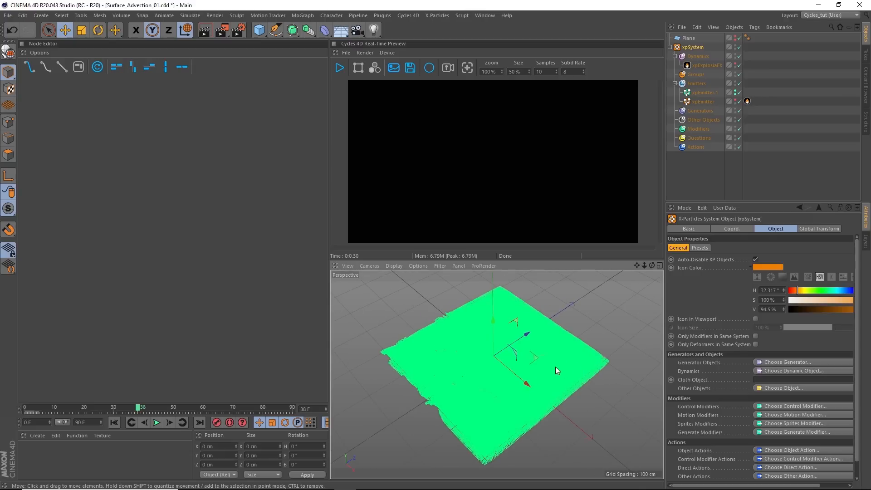
Enable SSAO in the viewport and replay the simulation from the start, pausing it at frame 68.
click(418, 266)
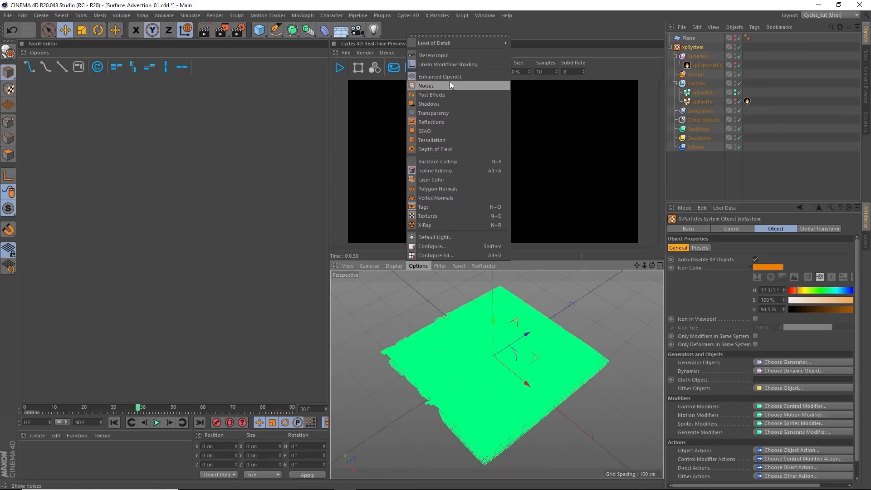
click(426, 130)
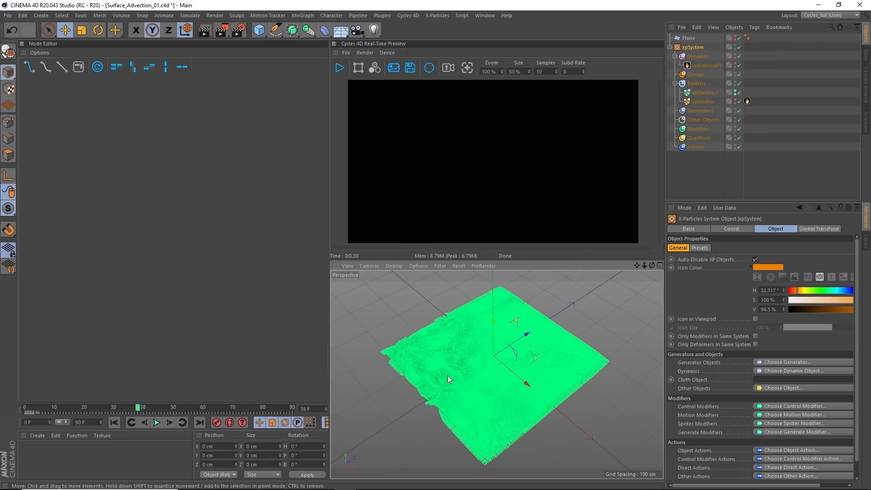
click(115, 423)
click(157, 422)
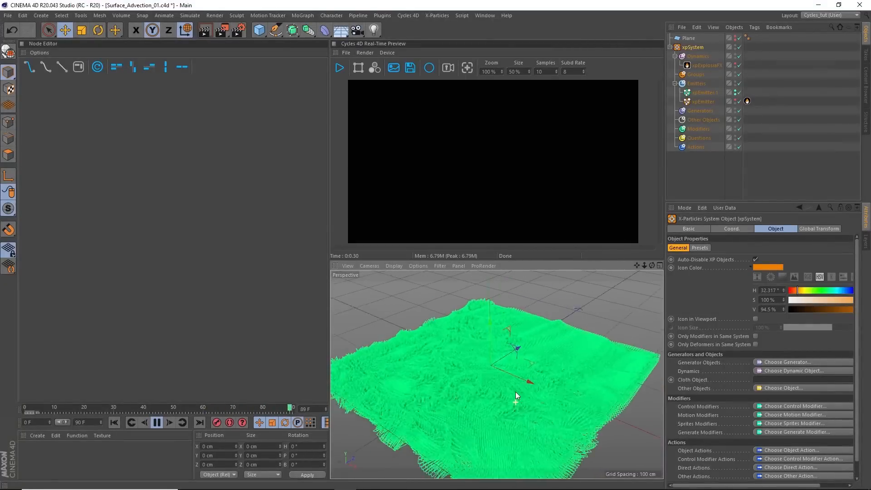
click(158, 424)
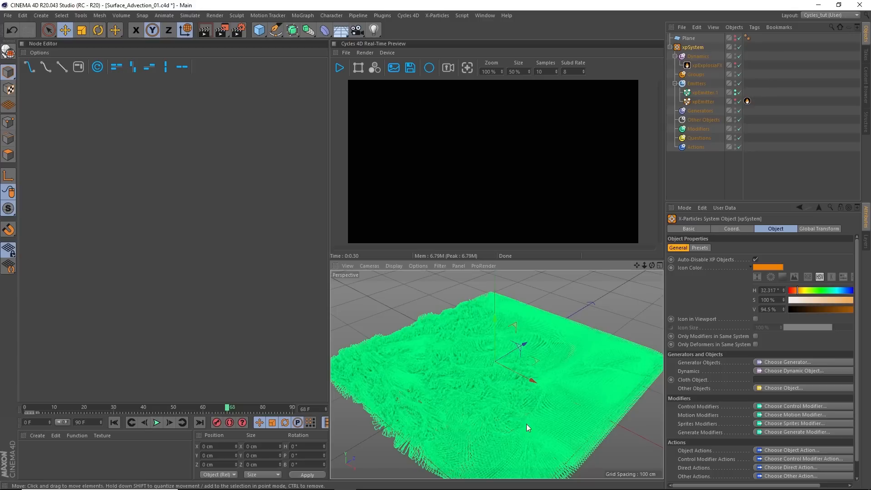
Frame a close, low view across the rippled particle sheet and add a Cycles 4D camera from that view.
alt+middle_drag(519, 424, 495, 372)
alt+right_drag(495, 372, 474, 377)
alt+drag(473, 376, 510, 295)
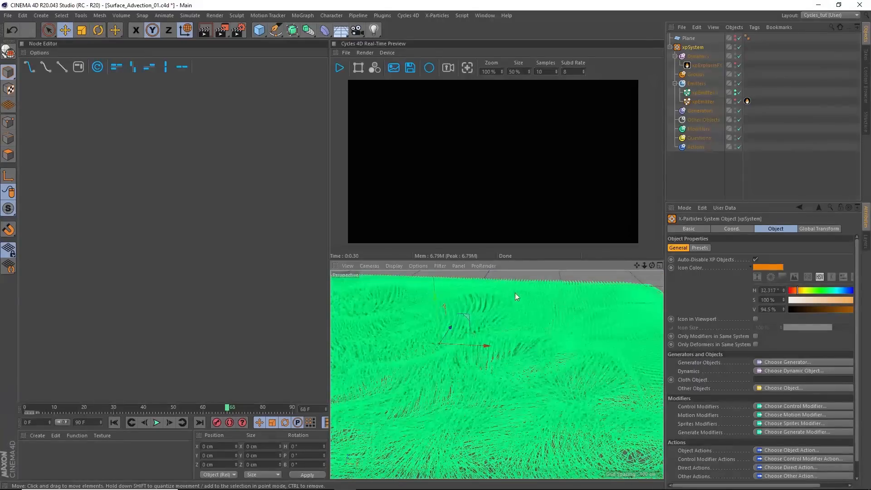
mouse_move(503, 380)
alt+mouse_down()
mouse_move(516, 393)
mouse_move(526, 388)
mouse_move(519, 384)
alt+mouse_up()
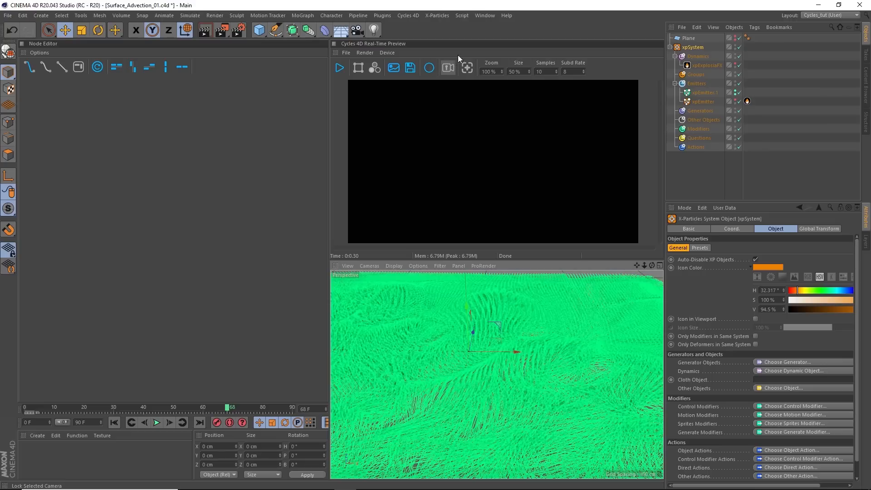
click(414, 16)
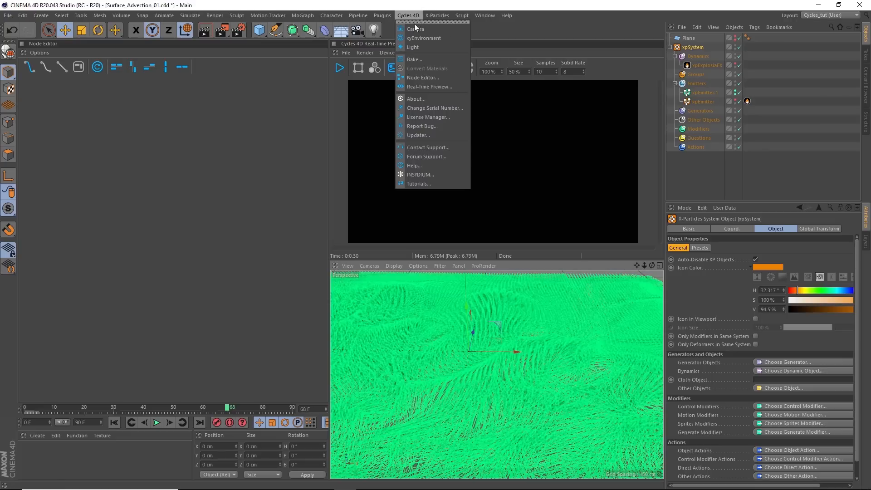
click(415, 29)
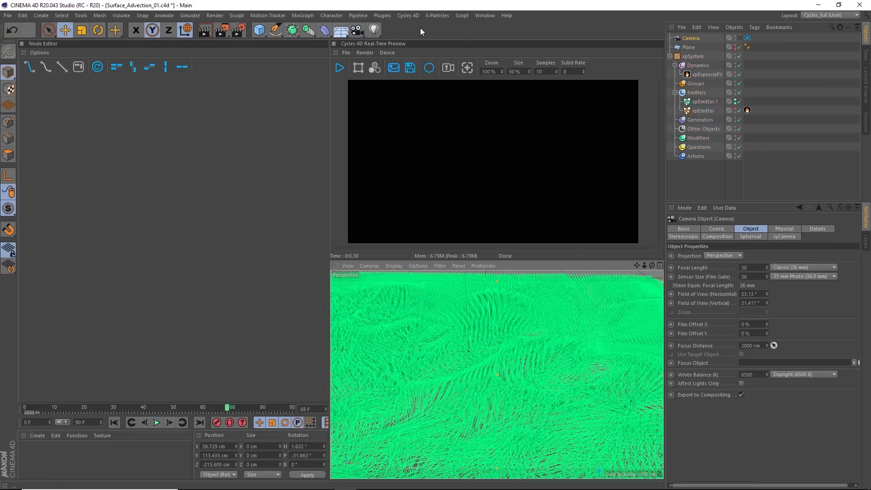
Add a Protection tag to the new camera.
click(753, 28)
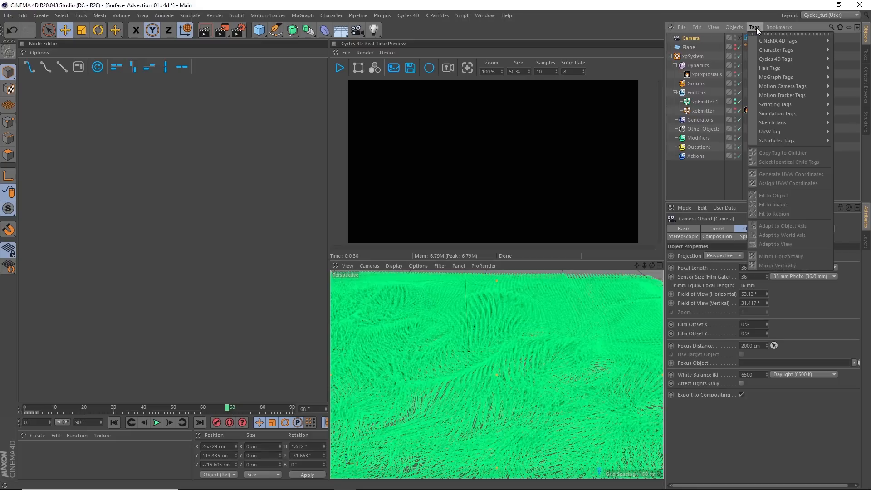
mouse_move(764, 40)
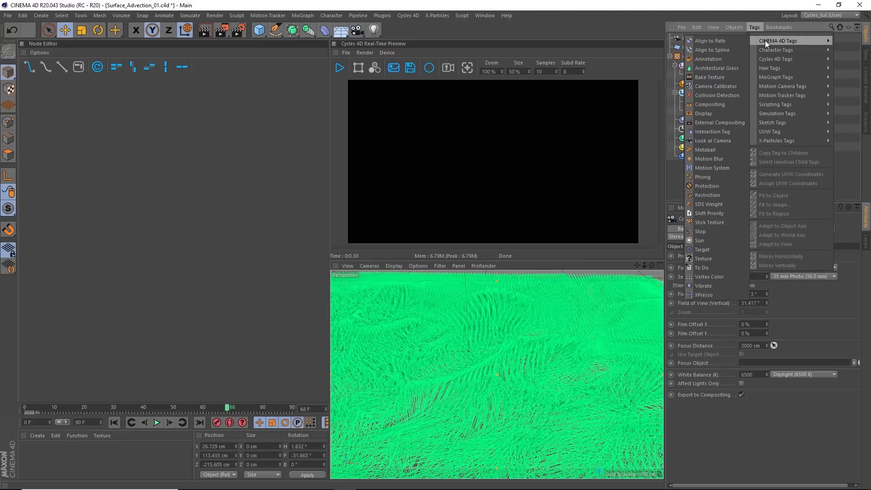
click(710, 185)
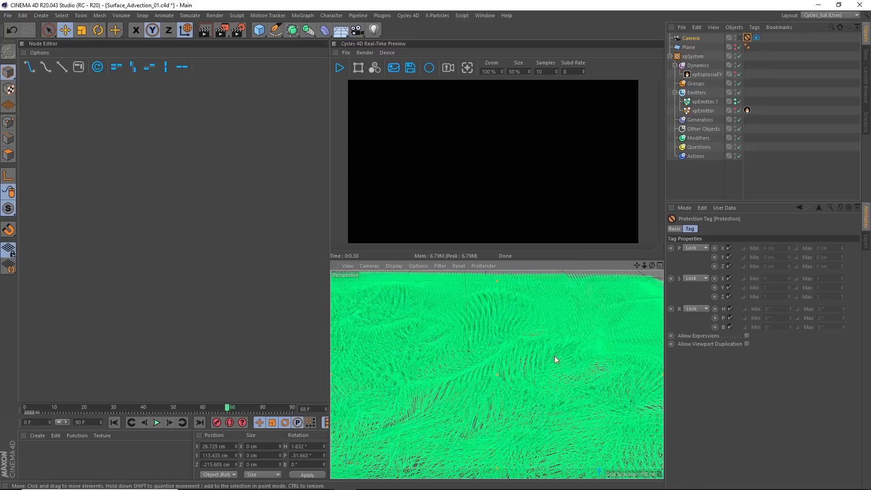
Restart the simulation at frame 1 and examine the starting particle sheet from several angles outside the camera.
scroll(488, 366, down, 5)
alt+drag(488, 367, 508, 376)
click(114, 423)
click(169, 422)
alt+drag(569, 361, 414, 339)
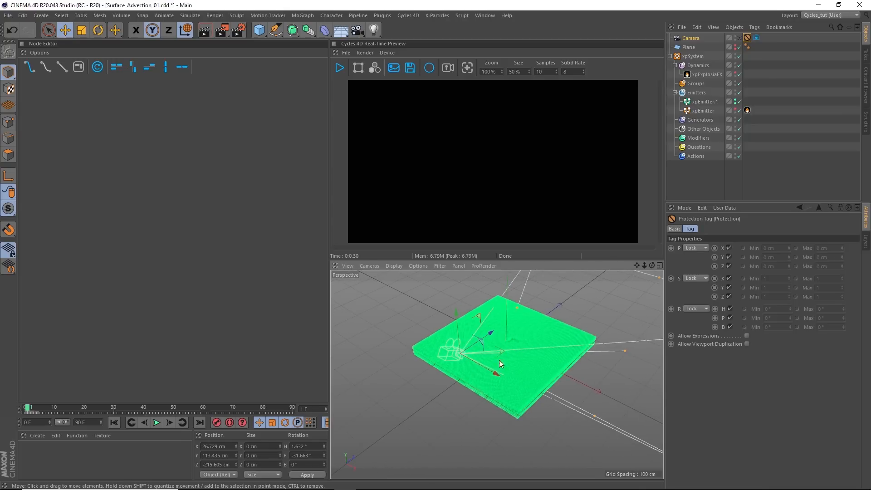
click(114, 422)
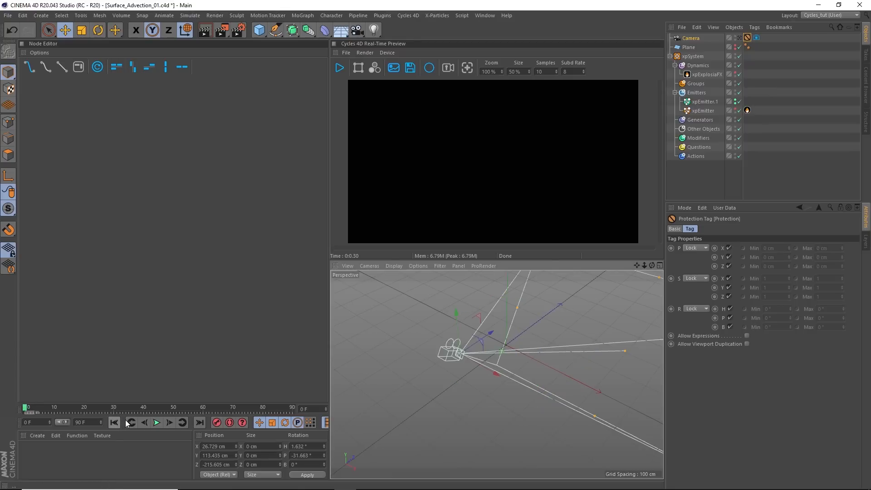
click(170, 425)
alt+right_drag(510, 341, 486, 369)
mouse_move(485, 366)
alt+mouse_down()
mouse_move(483, 396)
mouse_move(489, 371)
alt+mouse_up()
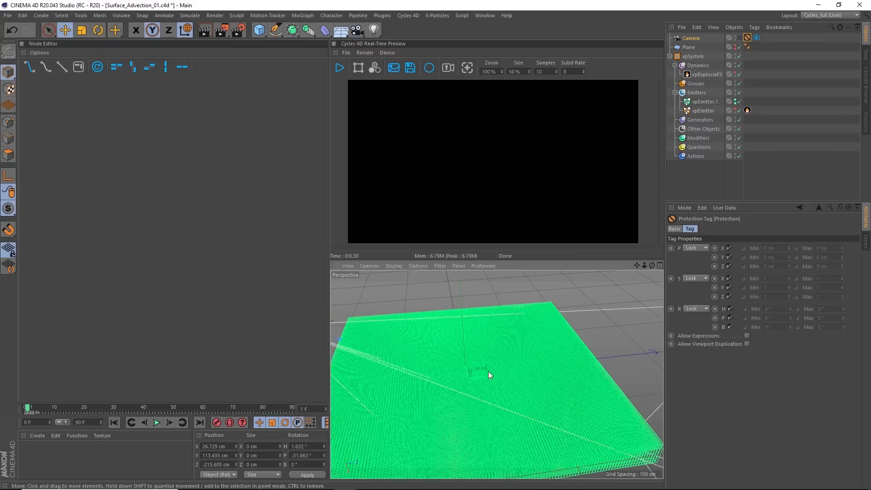
alt+right_drag(480, 370, 501, 407)
mouse_move(501, 407)
alt+mouse_down()
mouse_move(503, 360)
mouse_move(534, 361)
mouse_move(505, 393)
alt+mouse_up()
mouse_move(505, 393)
alt+right_down()
mouse_move(460, 412)
mouse_move(497, 404)
mouse_move(488, 414)
mouse_move(502, 398)
alt+right_up()
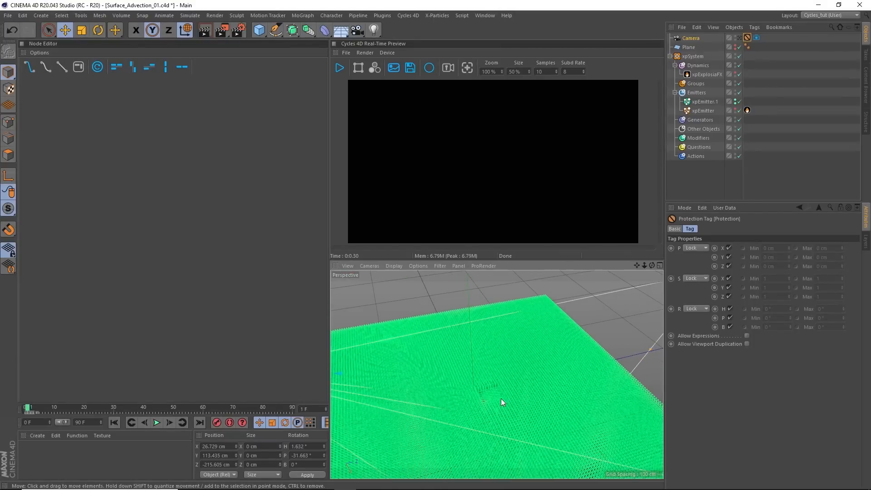
alt+drag(494, 401, 534, 397)
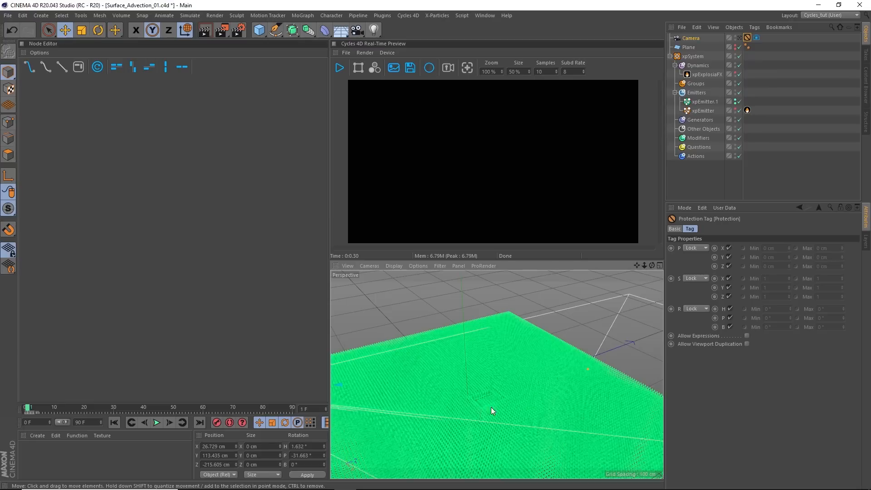
alt+drag(489, 391, 505, 401)
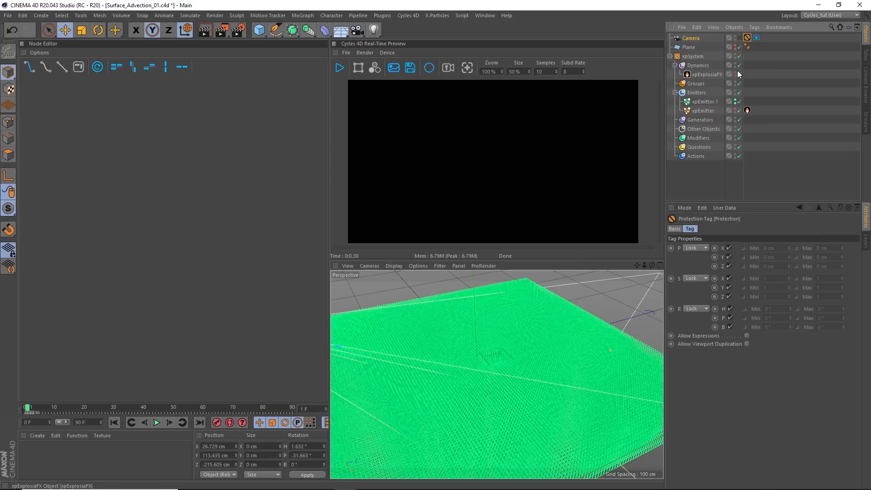
Return to frame 0, show the Solver settings of xpExplosiaFX and hide the object in the viewport.
click(113, 424)
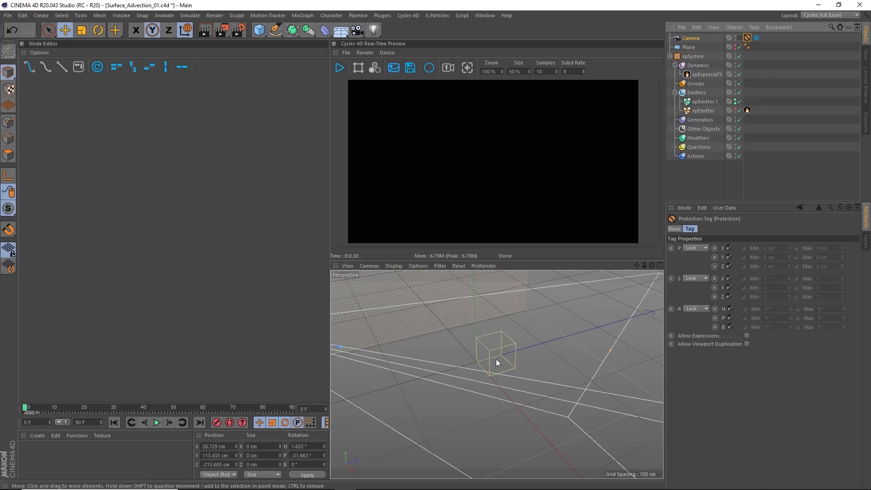
click(698, 77)
click(737, 229)
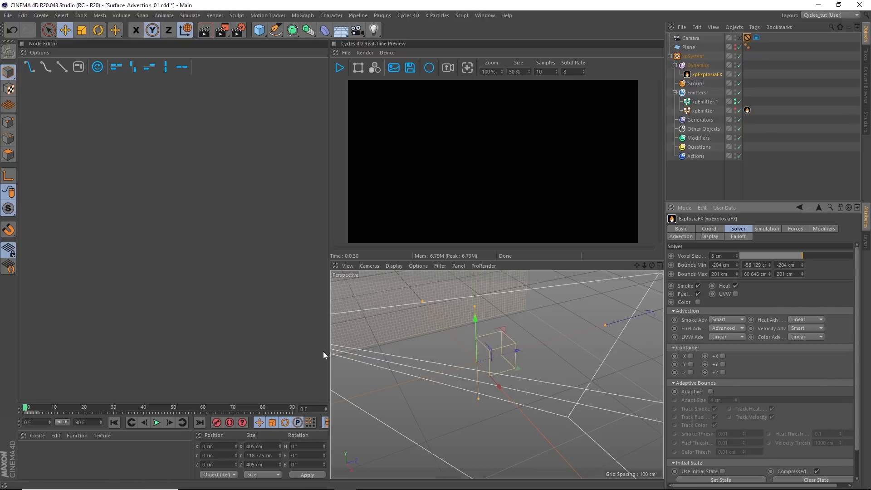
click(736, 74)
Step through frames 1 and 2, play to frame 39 to examine the early particle movement, and rewind to frame 0.
click(175, 422)
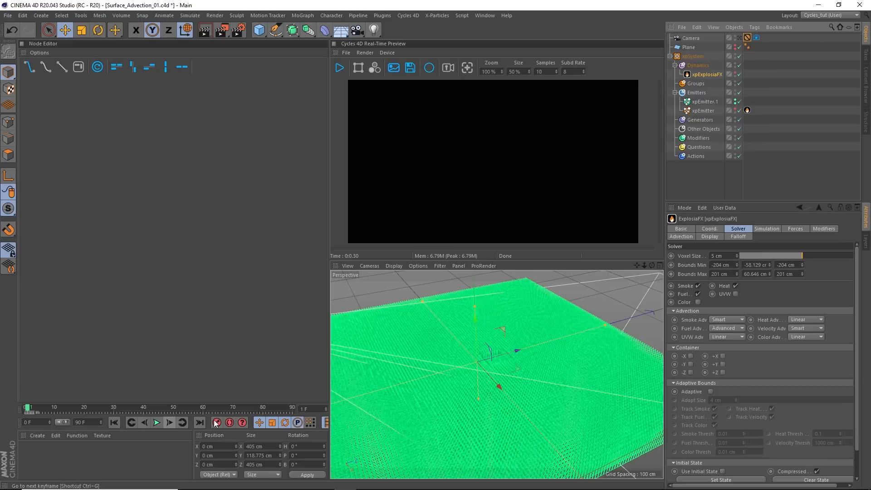
alt+drag(533, 357, 505, 348)
alt+drag(523, 379, 541, 390)
click(169, 422)
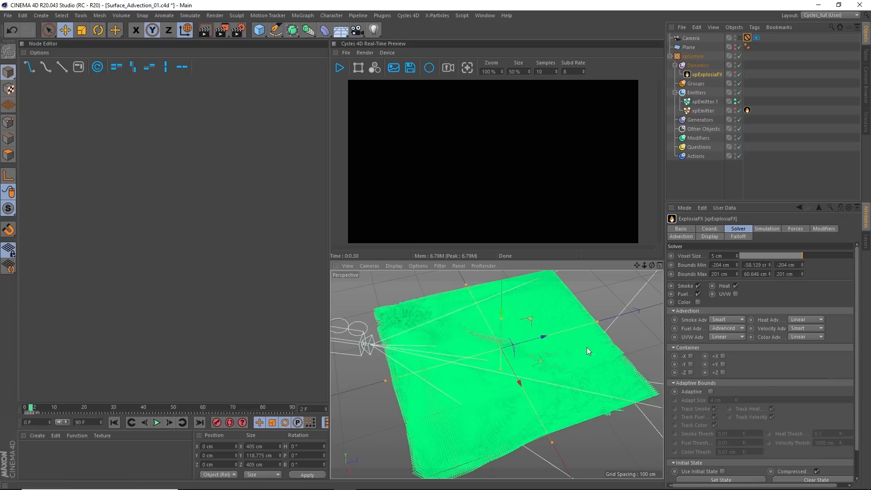
click(157, 422)
click(157, 422)
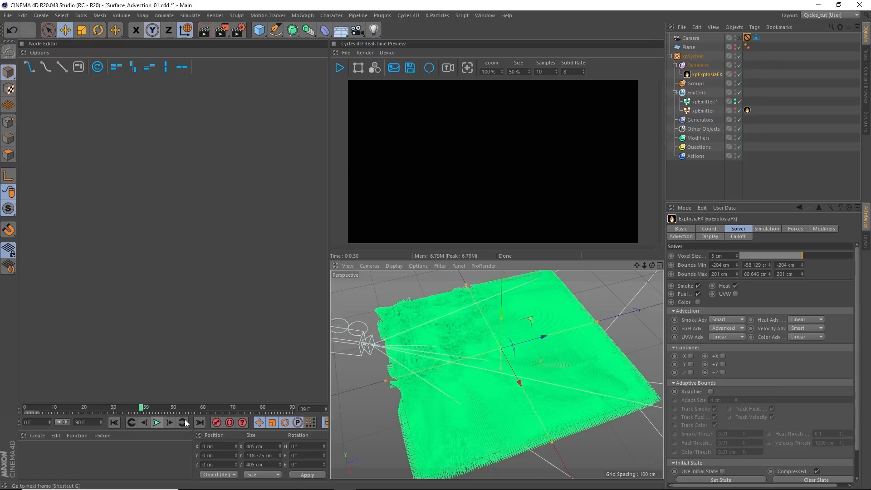
click(113, 422)
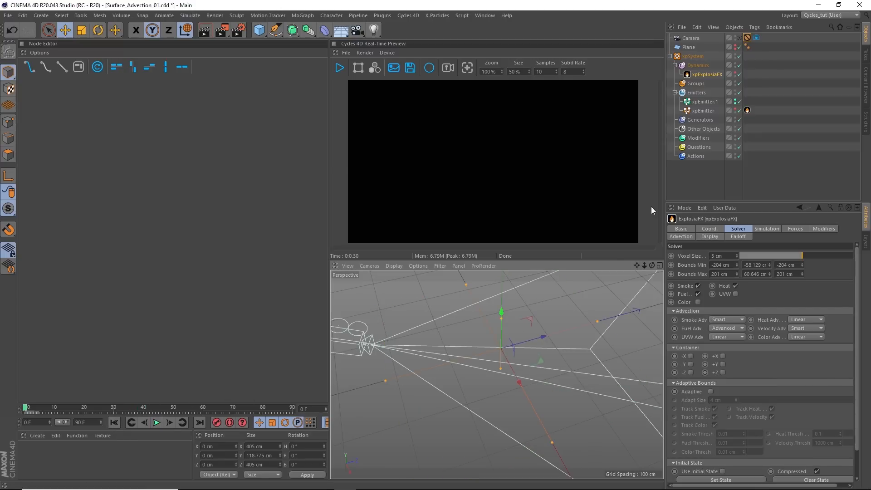
Keyframe Advect Particles on xpExplosiaFX so that it is off at frame 0 and on at frame 1.
click(712, 75)
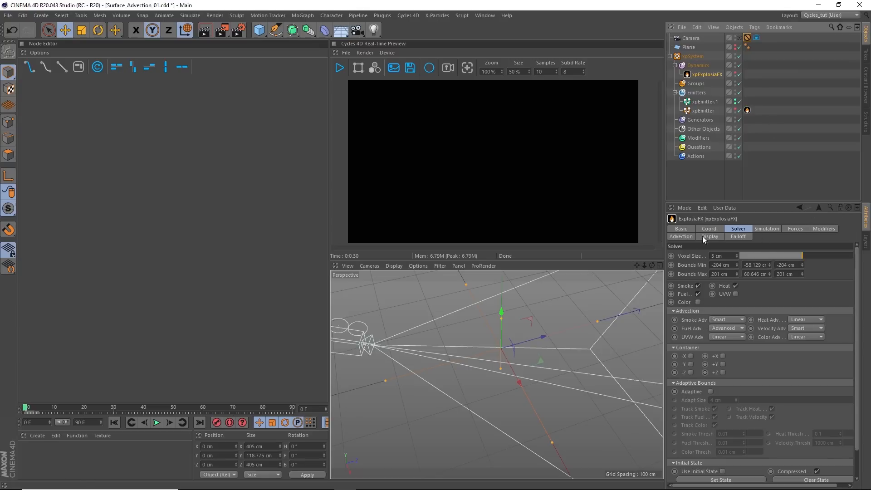
click(678, 236)
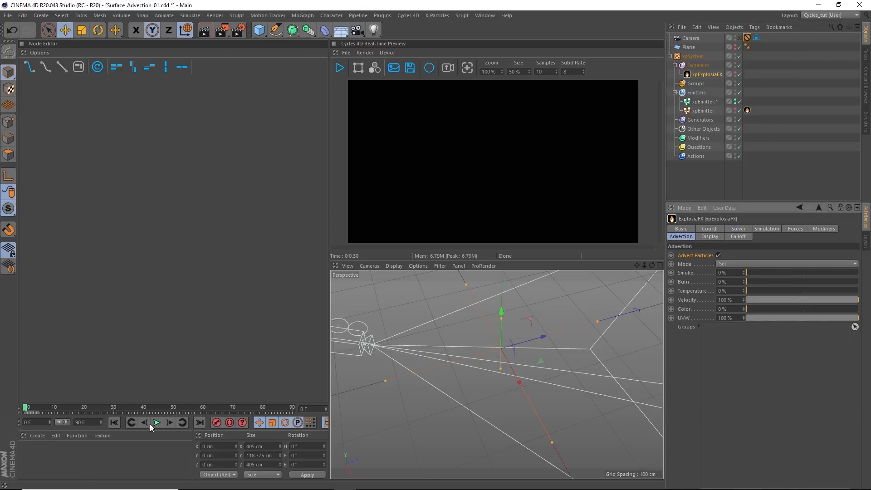
click(717, 255)
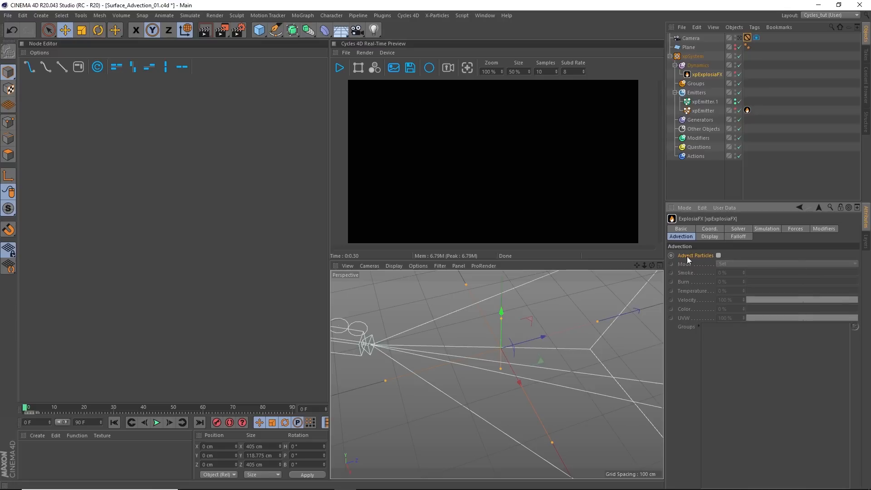
click(671, 255)
click(169, 422)
click(718, 255)
click(671, 256)
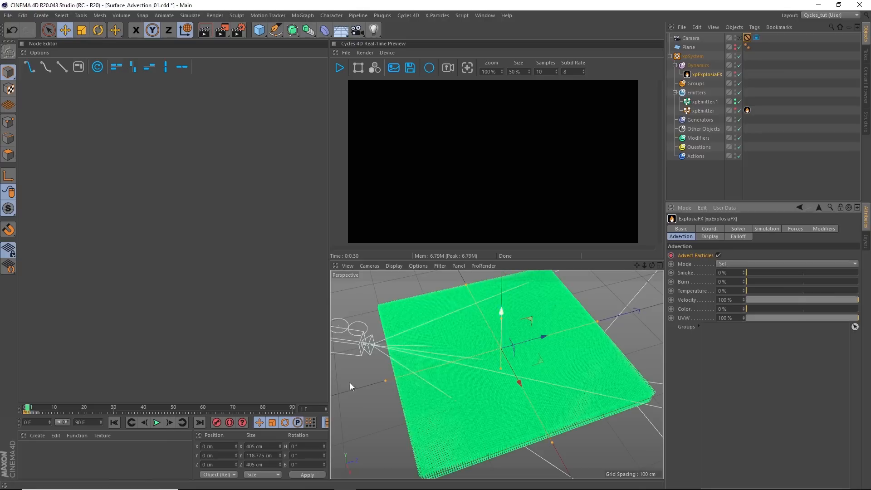
Rewind, step through the first frames and play to frame 54 to check the keyframed advection.
click(117, 422)
click(169, 422)
click(169, 422)
click(168, 422)
click(159, 422)
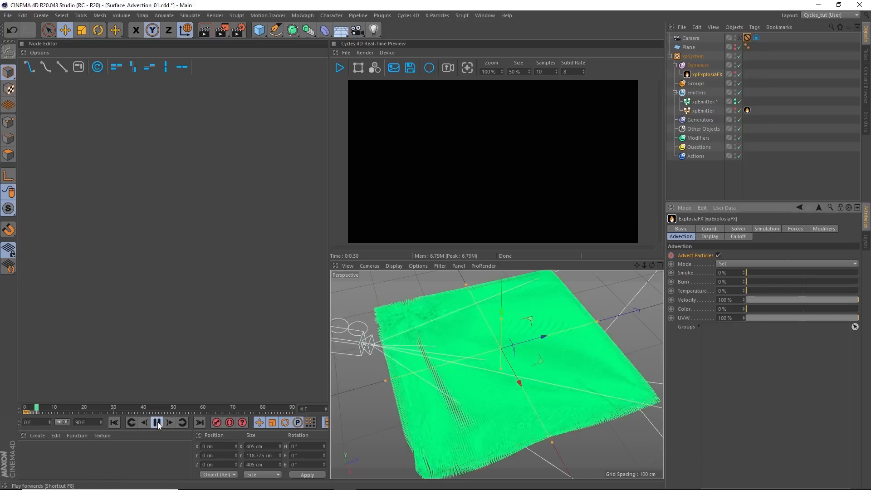
click(156, 423)
Look through the camera at frame 63 and briefly run the Cycles 4D real-time preview, pausing it again.
click(739, 38)
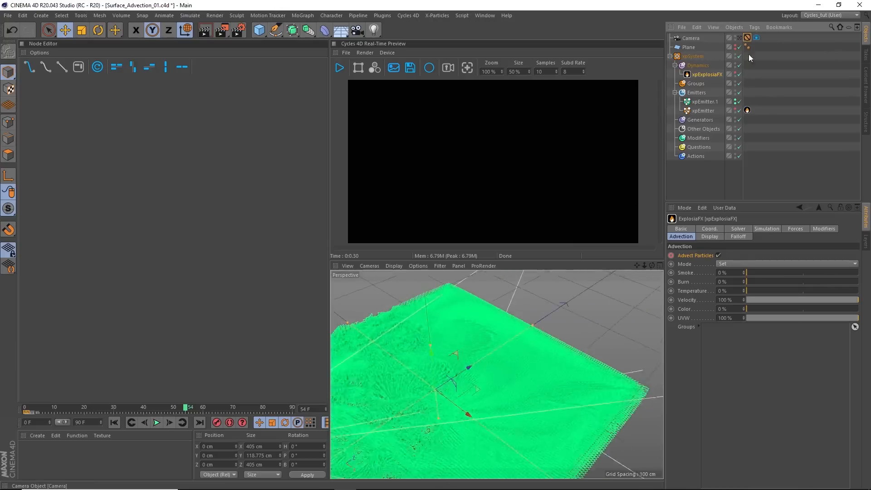
click(157, 423)
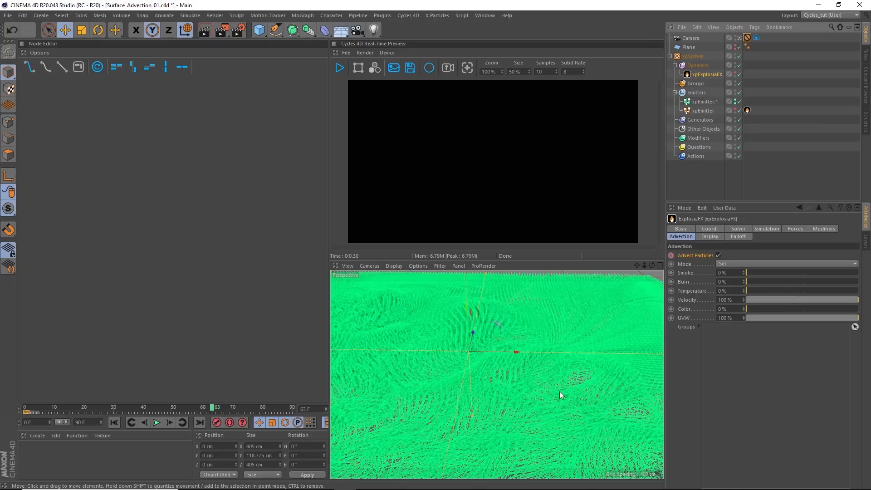
click(339, 68)
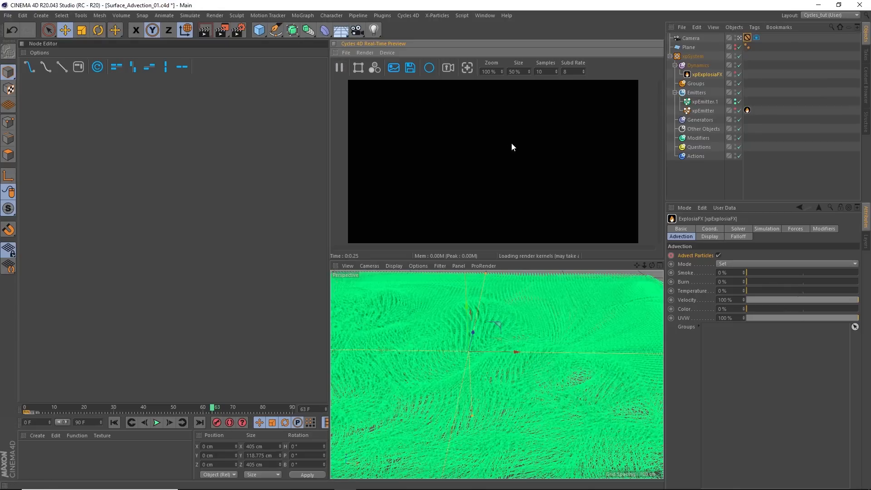
click(340, 67)
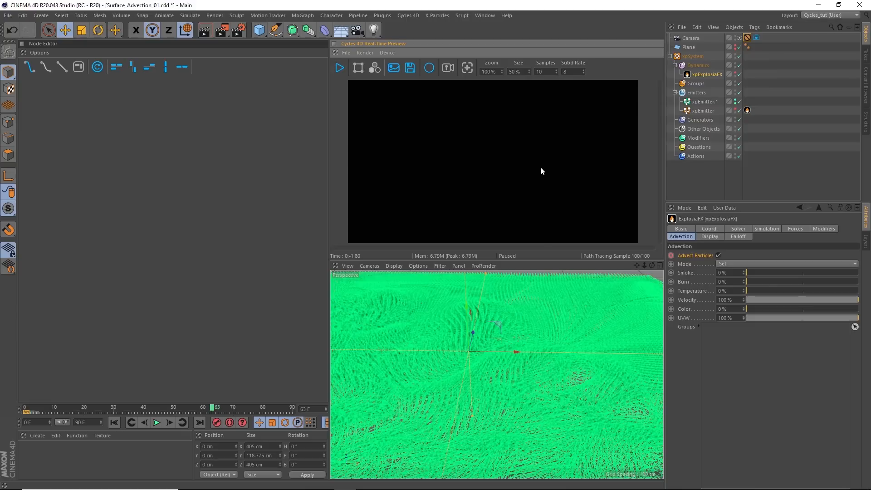
Leave the camera view and add a second Plane primitive to the scene.
click(739, 37)
scroll(512, 328, down, 5)
alt+drag(477, 330, 626, 323)
alt+middle_drag(479, 325, 524, 333)
alt+drag(524, 333, 541, 345)
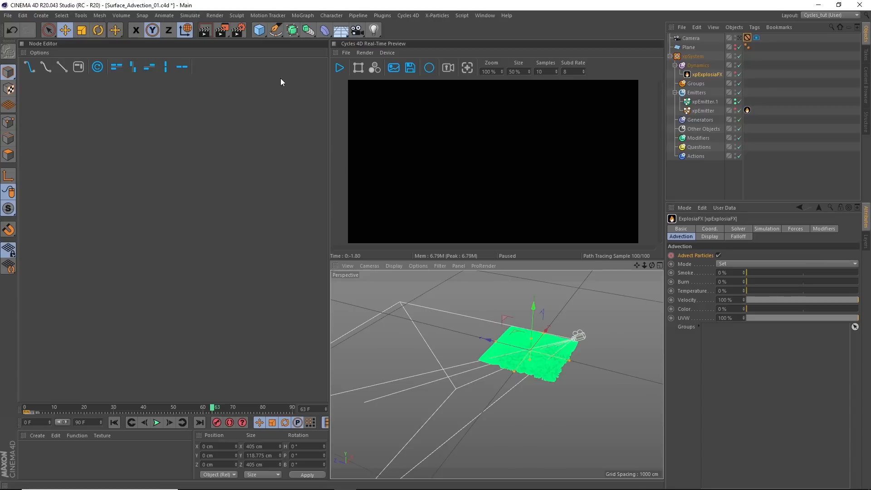
drag(259, 30, 284, 62)
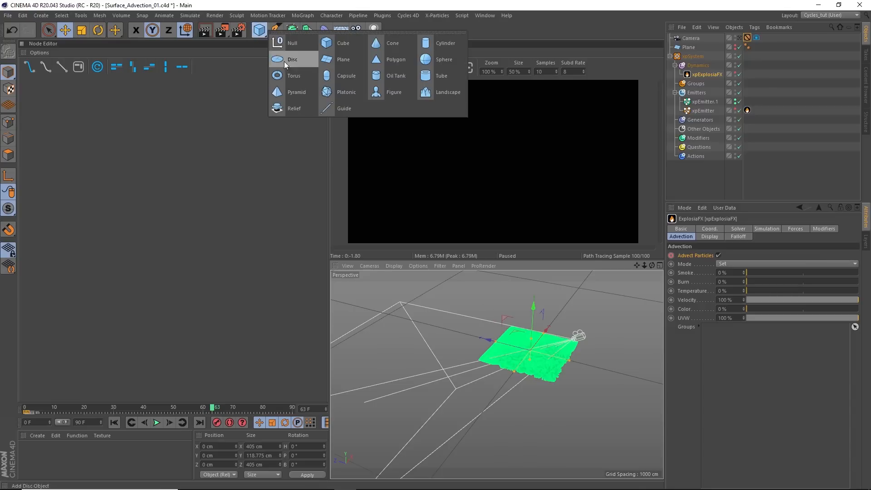
click(343, 59)
Place the new plane at the sheet's far edge, tilted to about -67° pitch and sized about 299 by 245 cm.
drag(489, 339, 408, 325)
key(r)
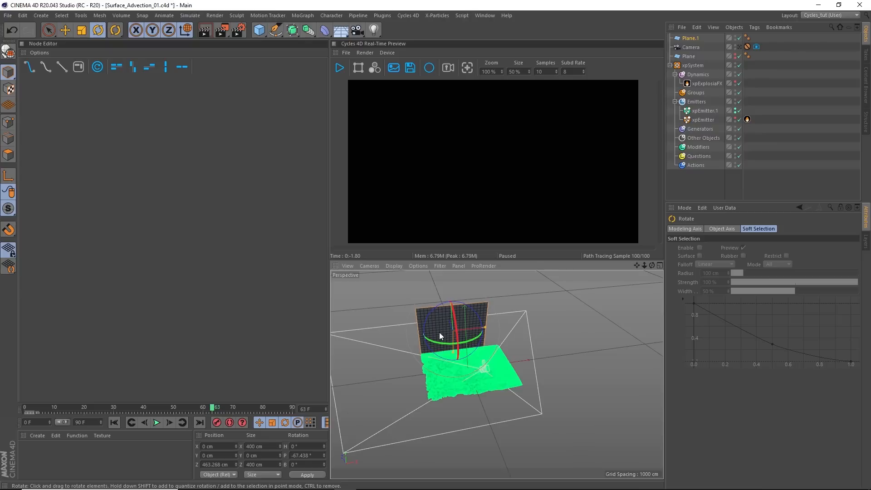
key(e)
mouse_move(483, 327)
mouse_down()
mouse_move(456, 336)
mouse_move(456, 365)
mouse_move(447, 331)
mouse_move(456, 337)
mouse_move(446, 328)
mouse_move(471, 325)
mouse_up()
drag(473, 295, 471, 285)
alt+drag(511, 365, 489, 334)
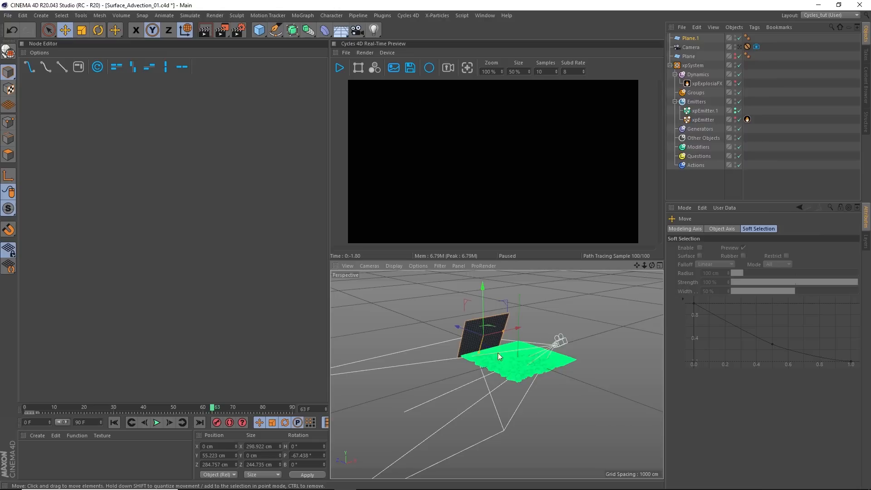
Create a Cycles 4D Emission surface material and apply it to the tilted plane.
click(32, 437)
click(31, 439)
click(32, 437)
mouse_move(79, 339)
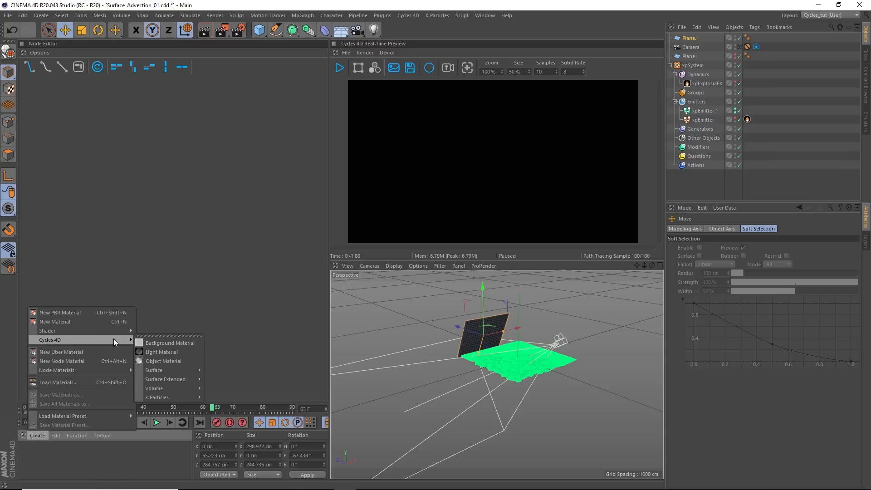
mouse_move(164, 370)
click(225, 367)
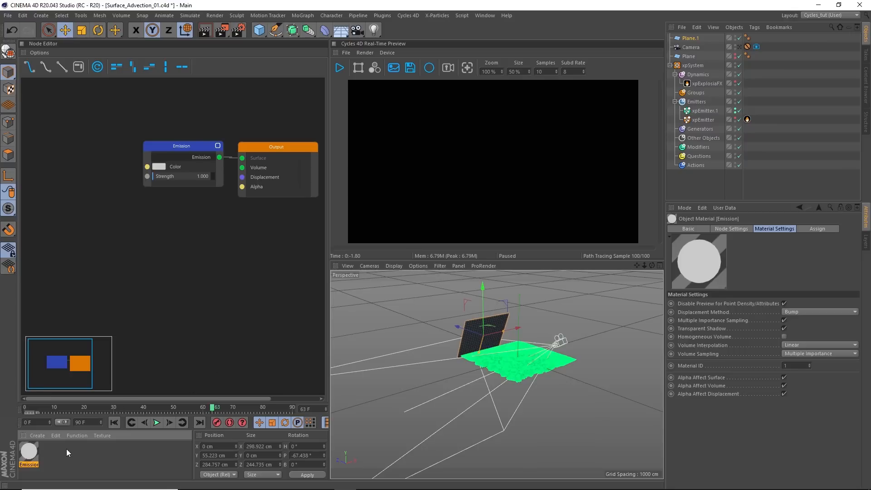
drag(27, 452, 462, 356)
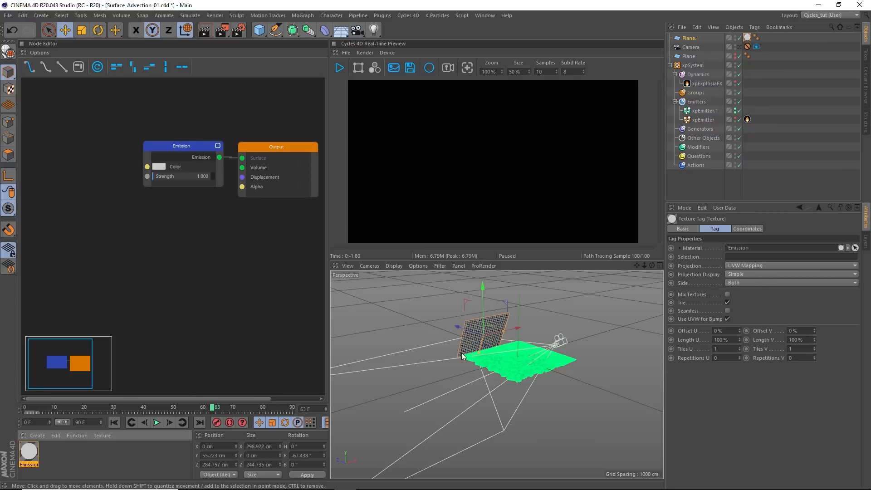
Run the Cycles 4D real-time preview again and view the emissive plane from a few angles.
click(339, 68)
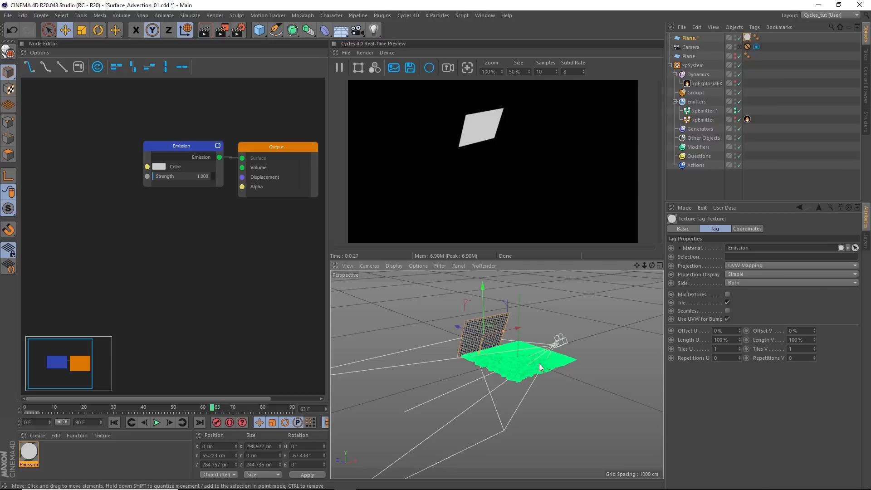
alt+drag(537, 363, 545, 366)
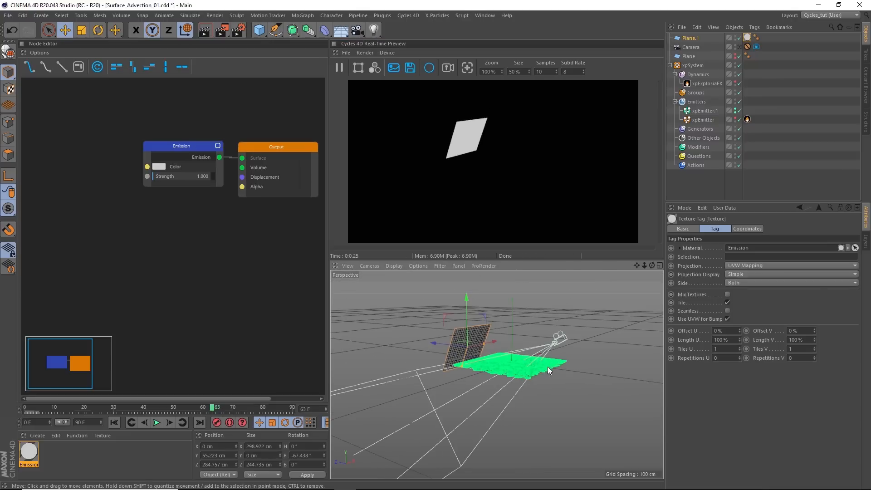
alt+drag(528, 371, 505, 381)
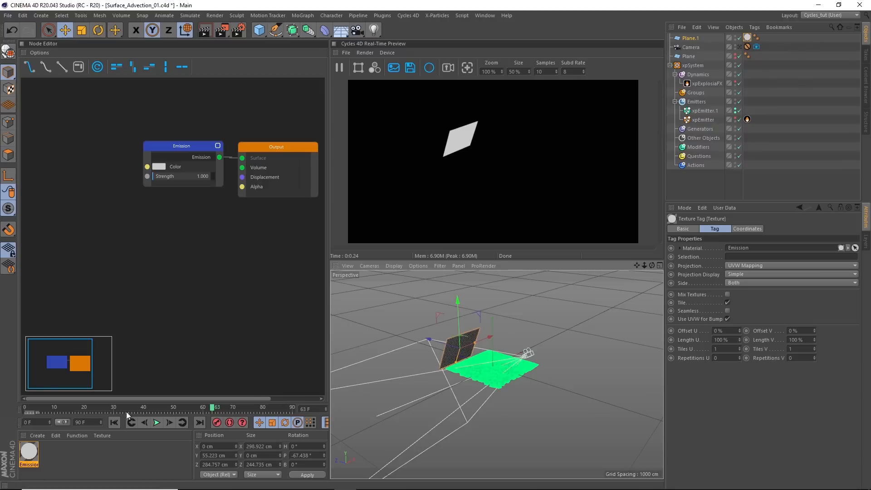
Create a Cycles 4D Principled BSDF surface material, tidy its node layout, and apply it to xpEmitter.1.
click(40, 435)
mouse_move(104, 338)
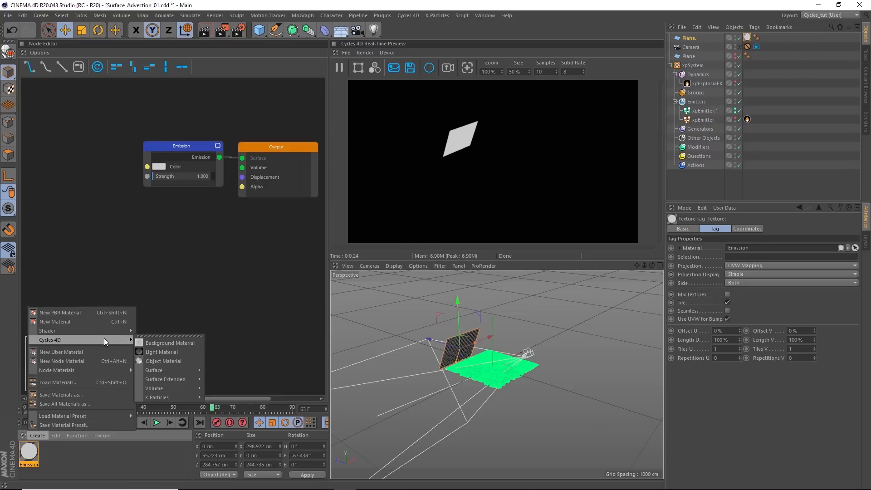
mouse_move(168, 370)
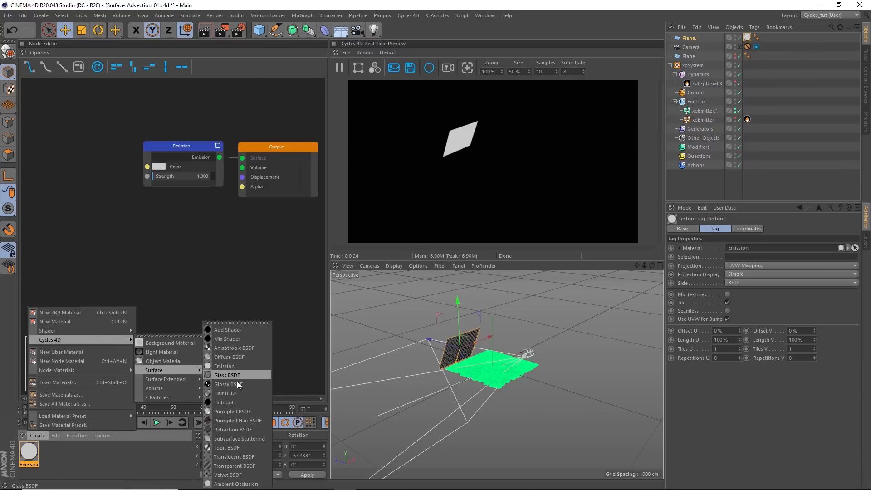
click(236, 411)
drag(259, 154, 272, 146)
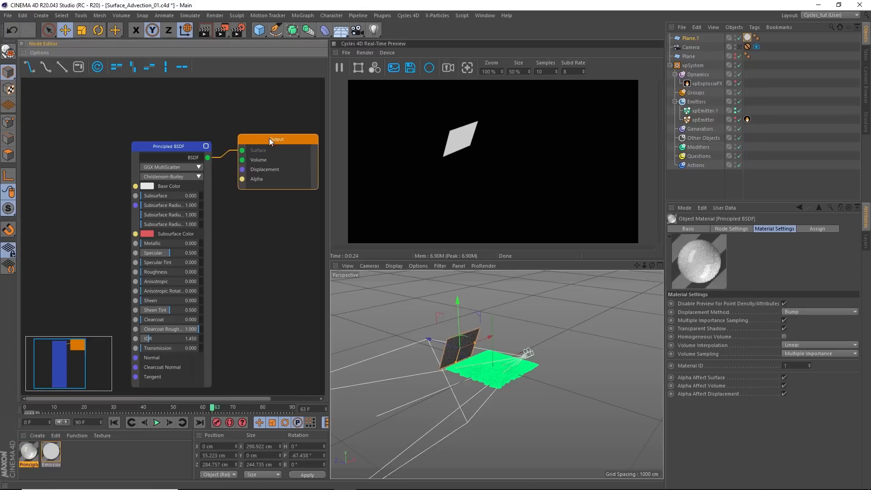
drag(182, 148, 162, 128)
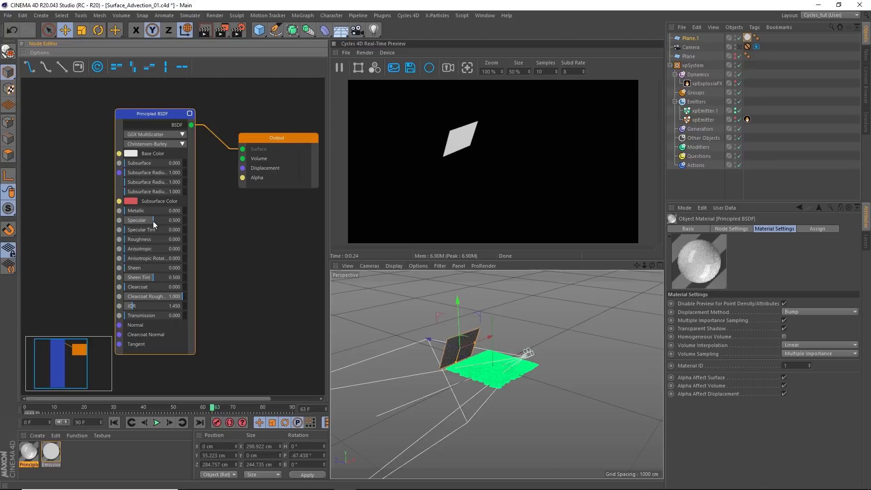
drag(158, 113, 146, 100)
drag(264, 138, 267, 120)
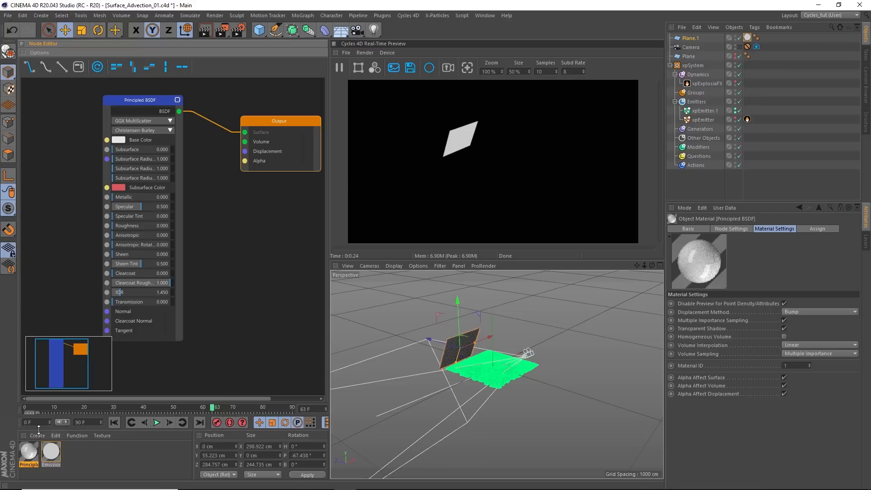
drag(30, 453, 707, 111)
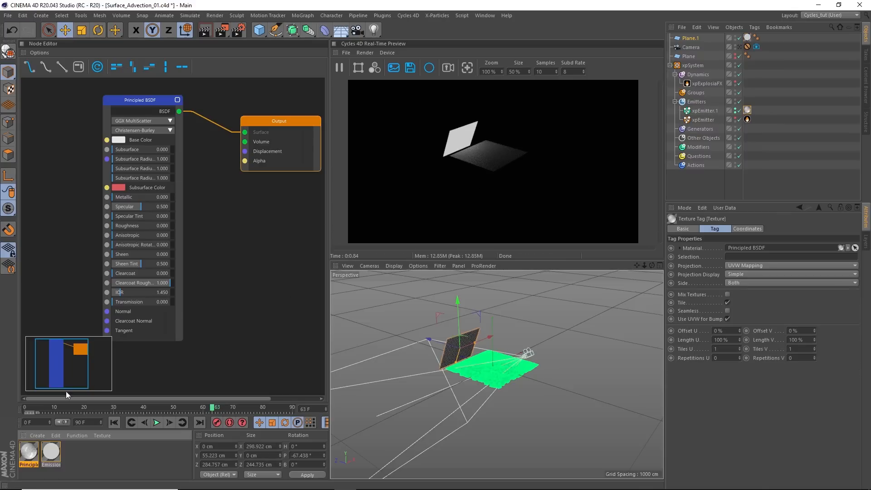
Set the Emission material's color to pure white at 100% value and raise its strength to about 7.28.
click(52, 452)
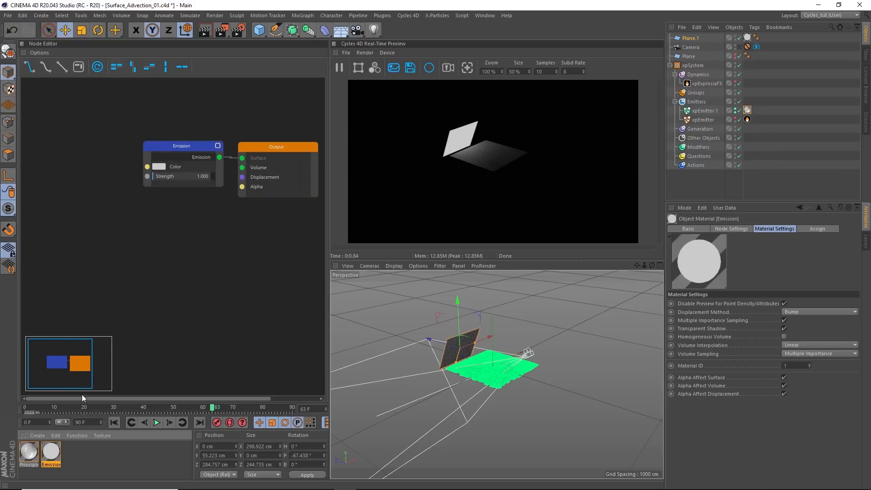
click(161, 167)
drag(222, 186, 254, 187)
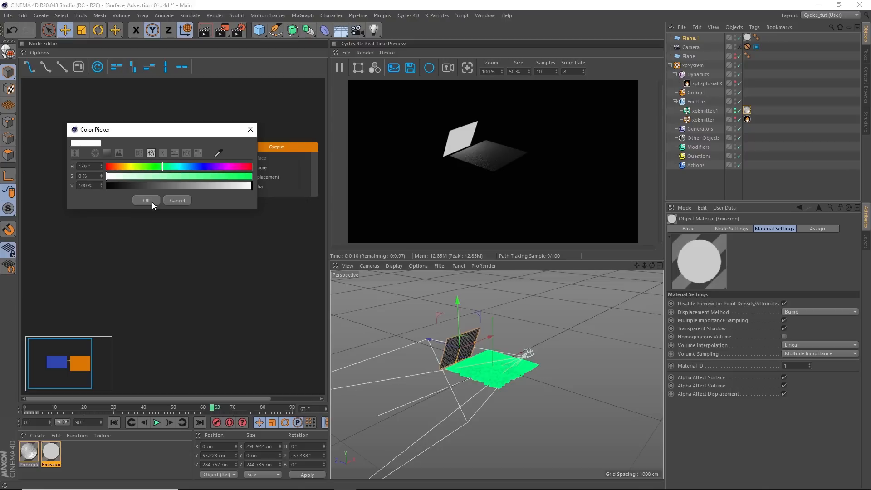
click(146, 200)
click(160, 166)
click(244, 186)
click(153, 200)
drag(159, 177, 156, 175)
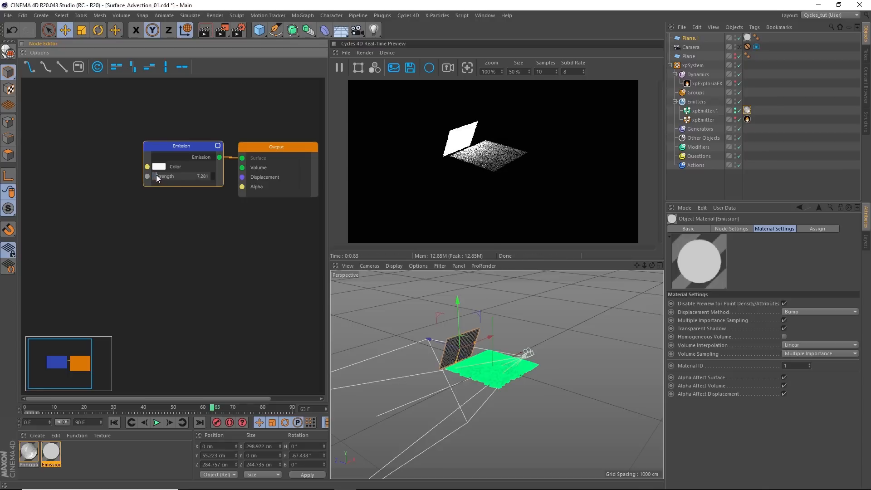
Inspect the rendered particles up close and from a distance in the real-time preview.
alt+right_drag(491, 366, 575, 364)
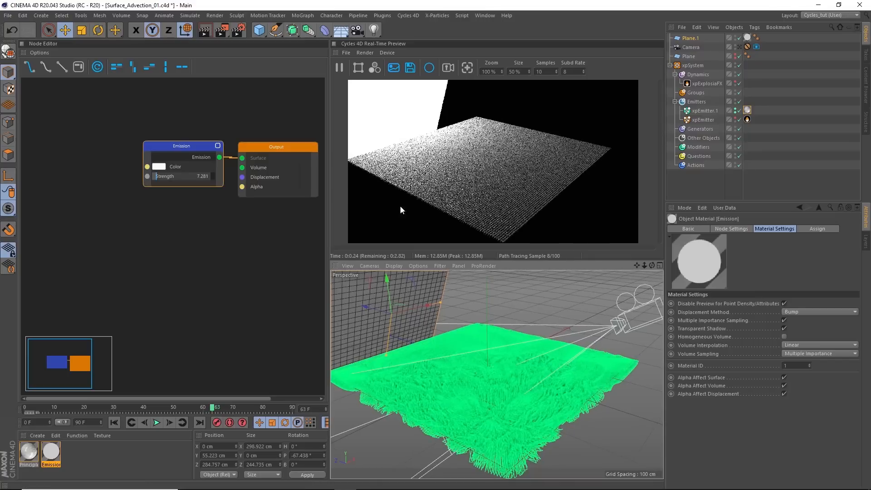
alt+drag(517, 374, 510, 393)
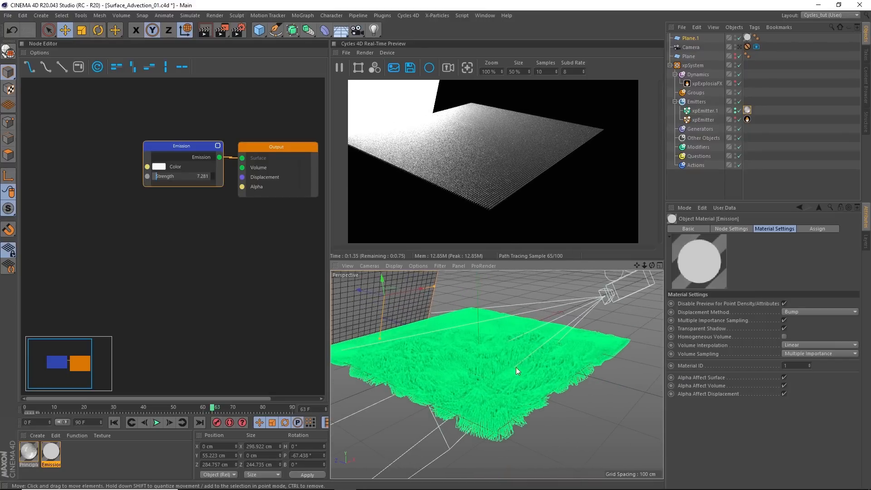
alt+right_drag(494, 393, 561, 390)
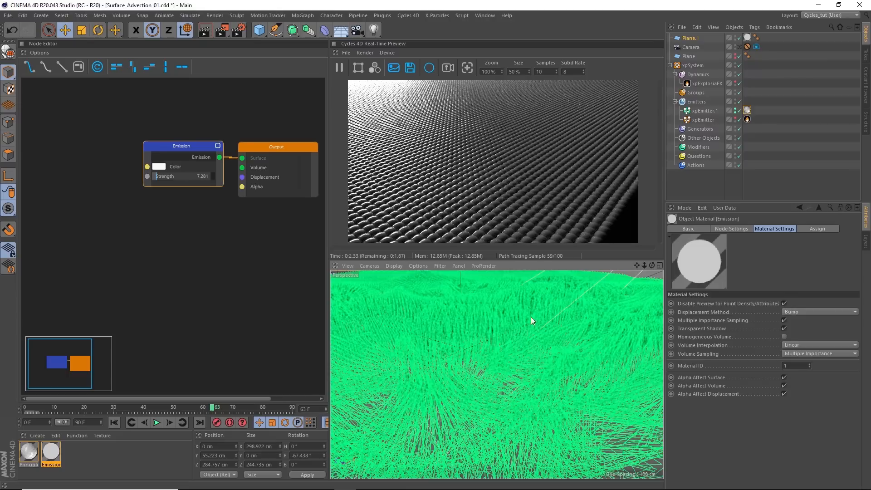
alt+right_drag(521, 361, 505, 372)
alt+drag(474, 375, 523, 386)
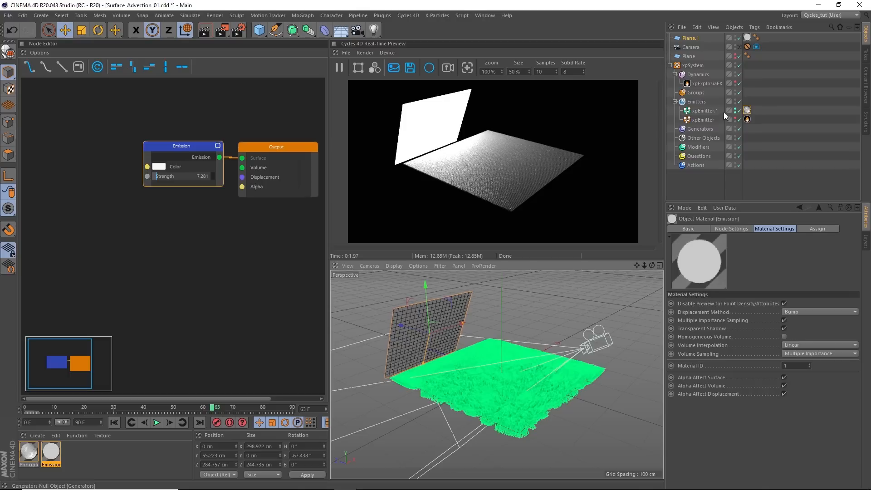
Add a Cycles 4D cyInstance tag to xpEmitter.1.
click(701, 112)
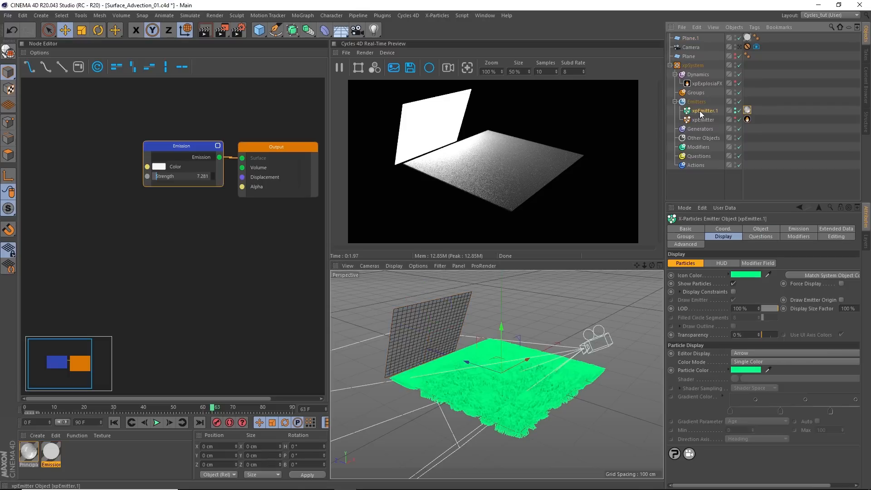
click(755, 27)
mouse_move(774, 59)
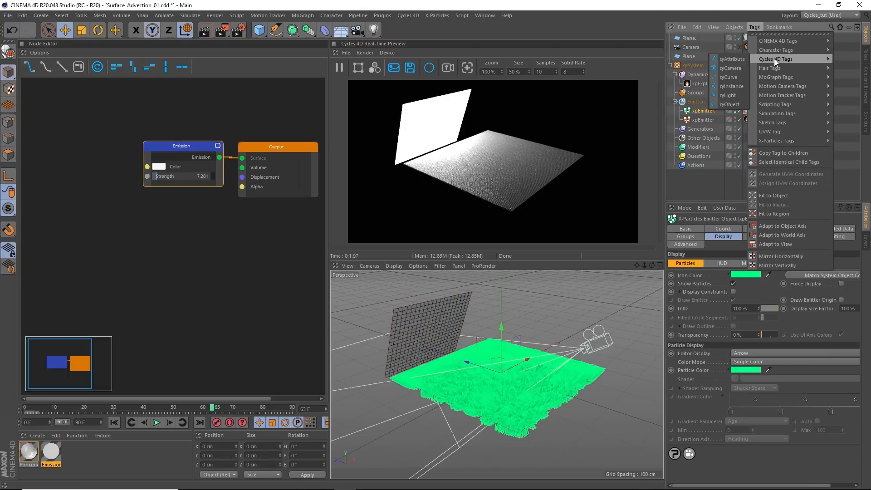
click(731, 85)
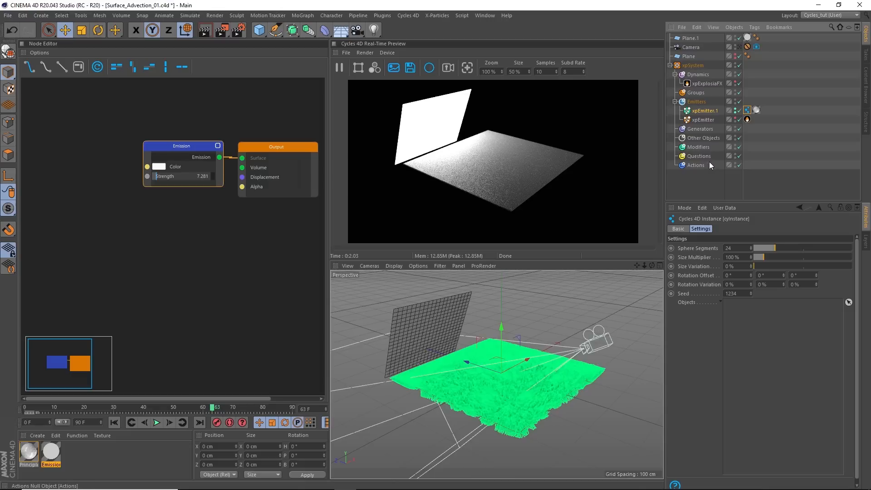
Add a Cube primitive and set its size to 2 cm in X, 2 cm in Y and 15 cm in Z.
click(259, 30)
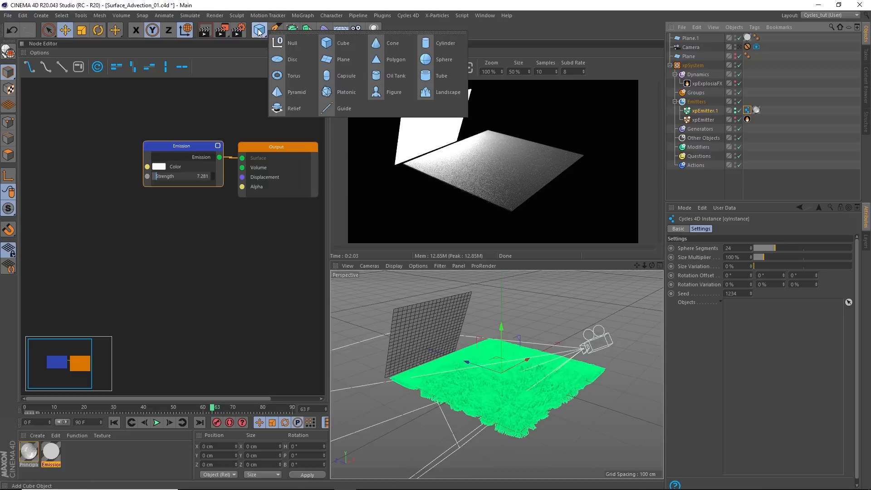
click(326, 43)
alt+drag(538, 379, 564, 371)
drag(498, 365, 493, 379)
drag(493, 349, 493, 376)
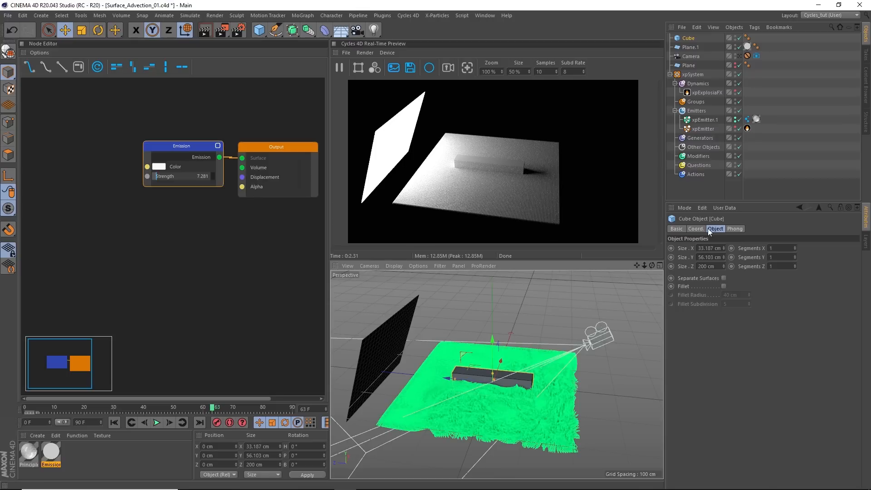
double_click(707, 249)
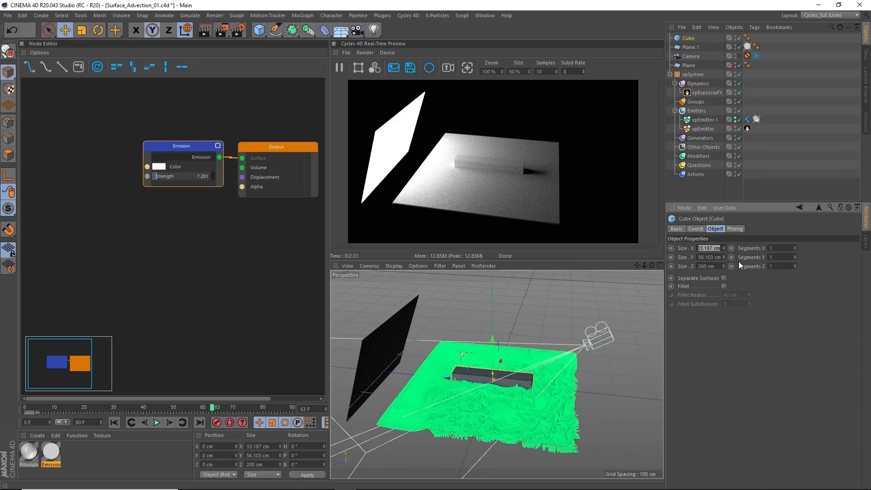
text(22)
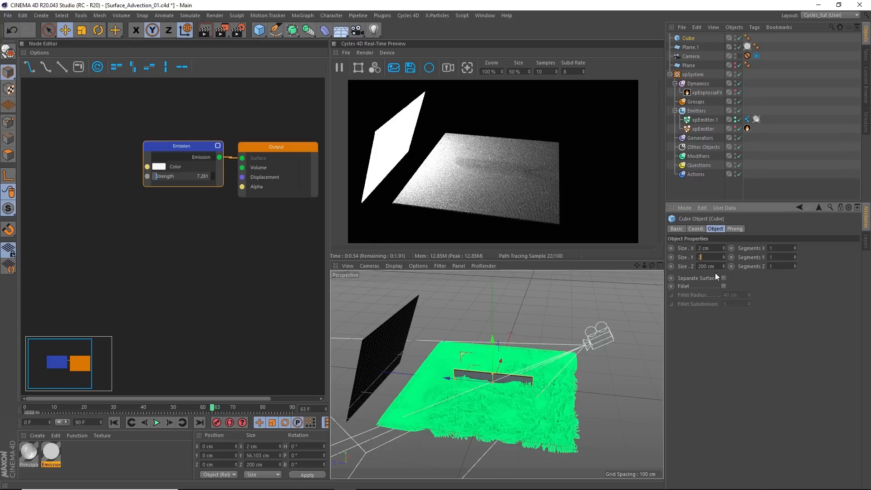
key(Tab)
text(15)
key(Return)
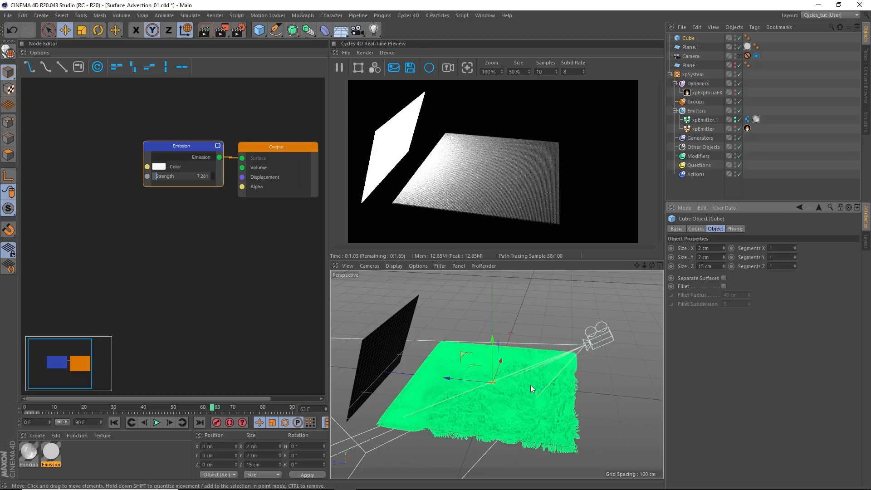
Assign the Cube as the cyInstance tag's object and move the Principled BSDF material tag from xpEmitter.1 to the Cube.
click(747, 119)
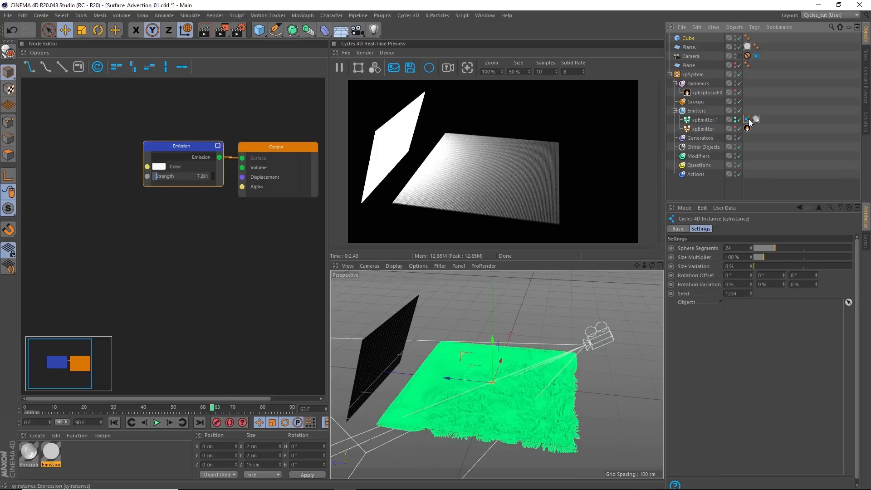
drag(688, 38, 764, 327)
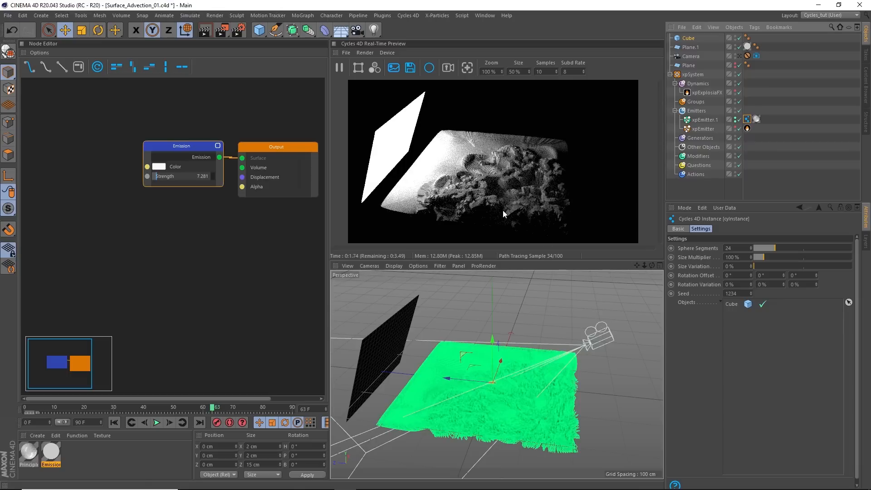
alt+drag(534, 393, 540, 372)
alt+right_drag(541, 372, 618, 370)
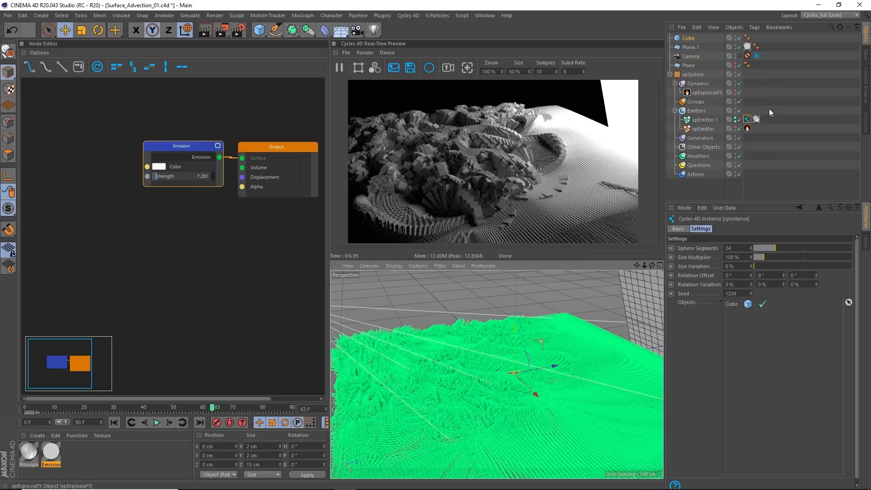
drag(756, 123, 771, 115)
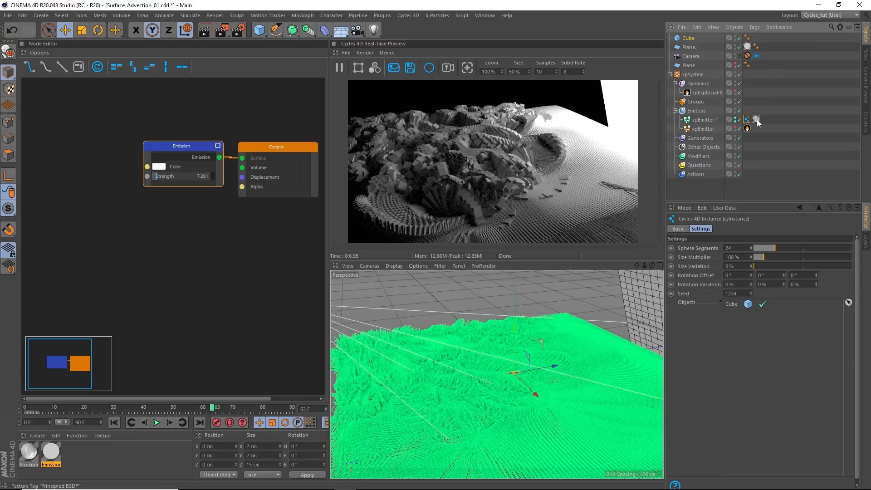
drag(774, 85, 688, 38)
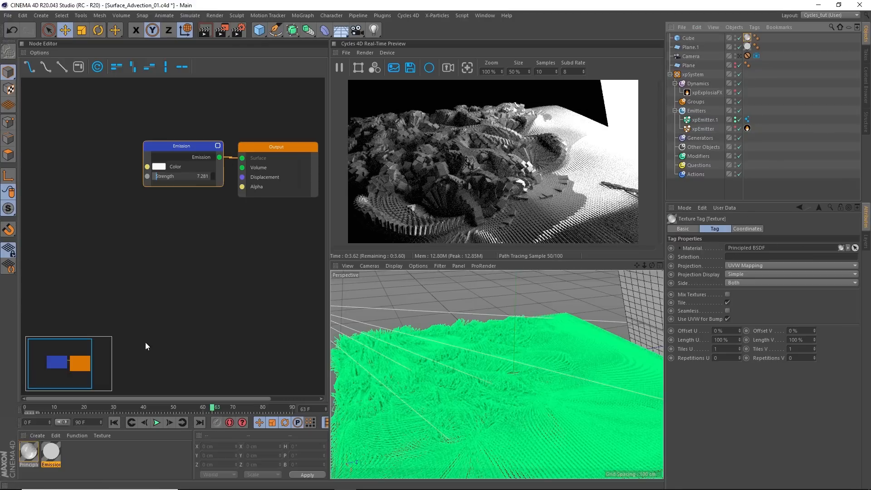
Set the Principled BSDF Base Color to teal with hue 182°, saturation 82% and value 82%.
click(28, 454)
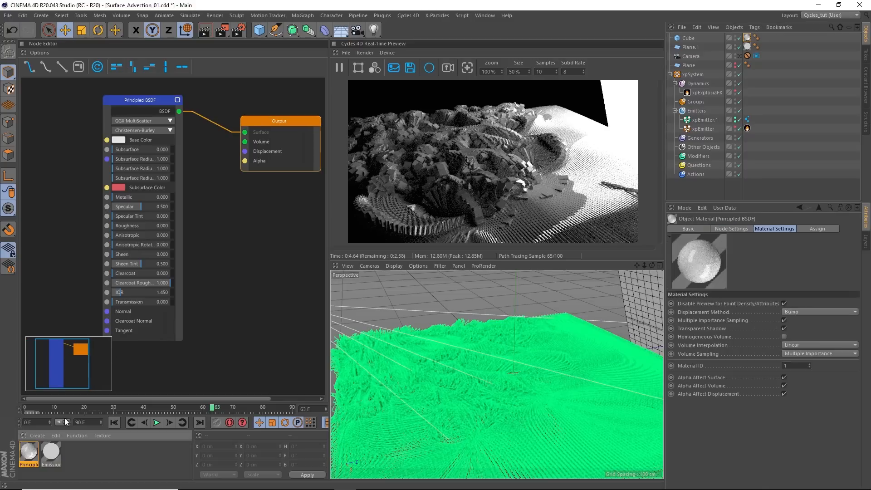
click(138, 102)
click(734, 228)
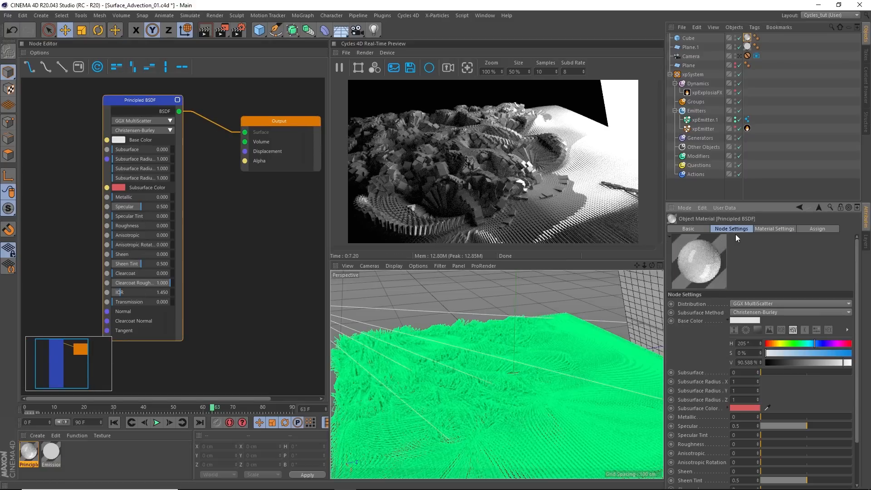
click(809, 343)
click(834, 353)
drag(835, 353, 836, 354)
click(836, 363)
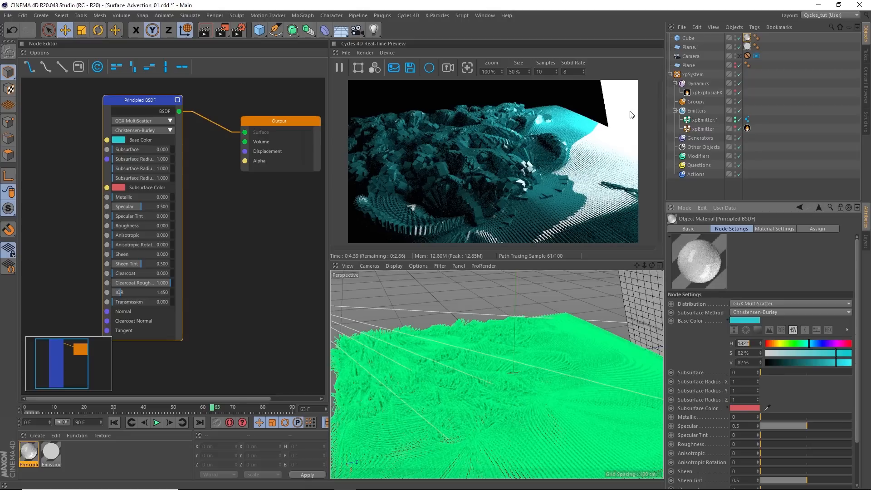
Set the Principled BSDF's Specular to about 0.305 and its Base Color to near white with 2% saturation and 100% value.
drag(137, 211, 114, 206)
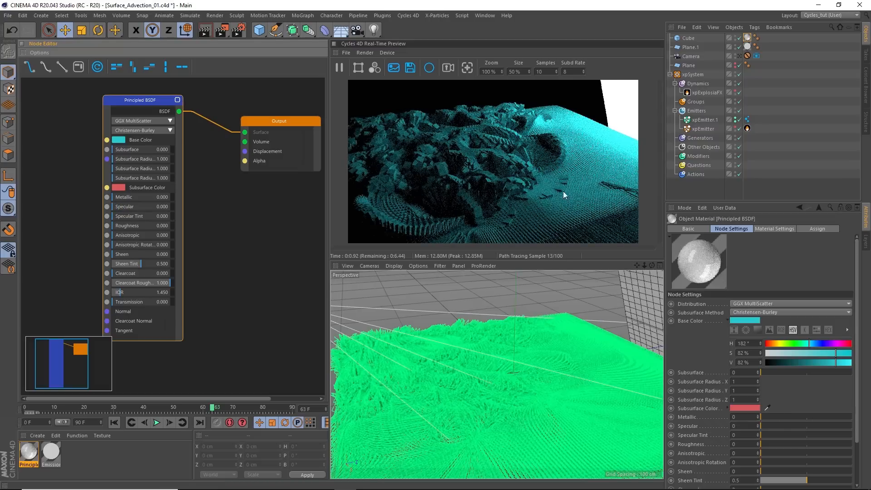
drag(127, 207, 133, 207)
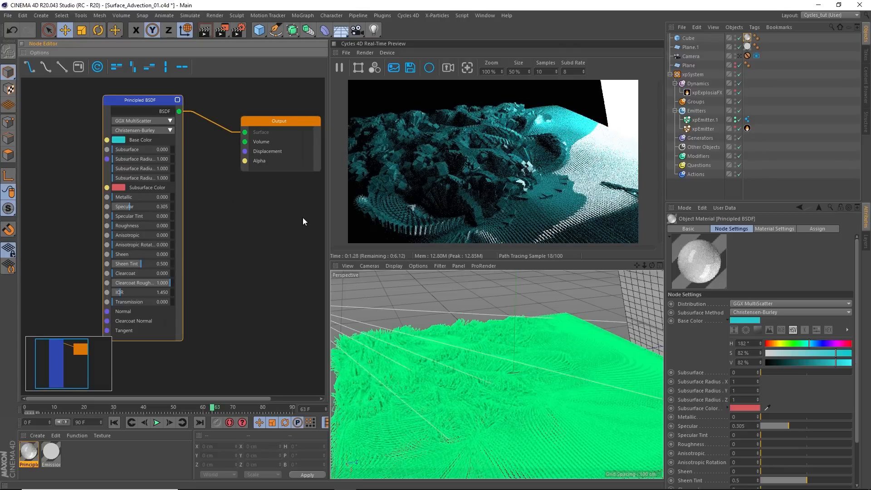
click(741, 320)
drag(768, 328, 688, 331)
drag(804, 338, 833, 338)
click(728, 353)
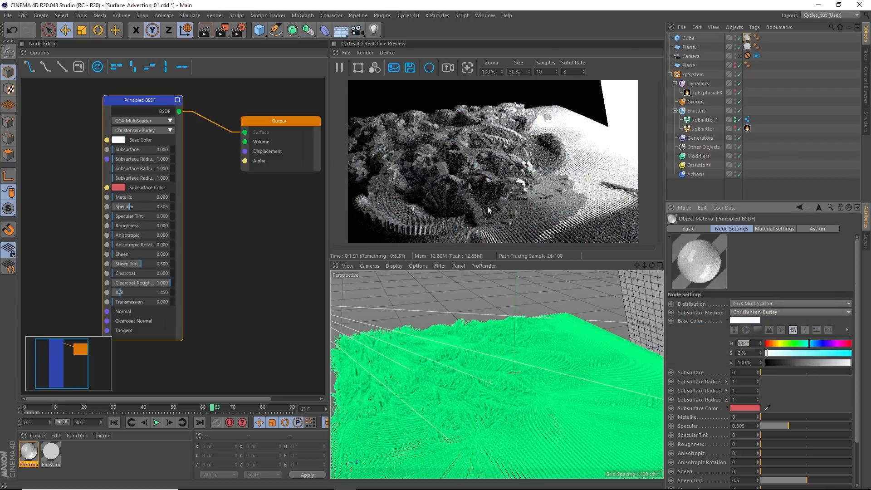
View through the scene camera and set the cyInstance tag's Size Multiplier to 39% and Size Variation to 0%.
click(739, 56)
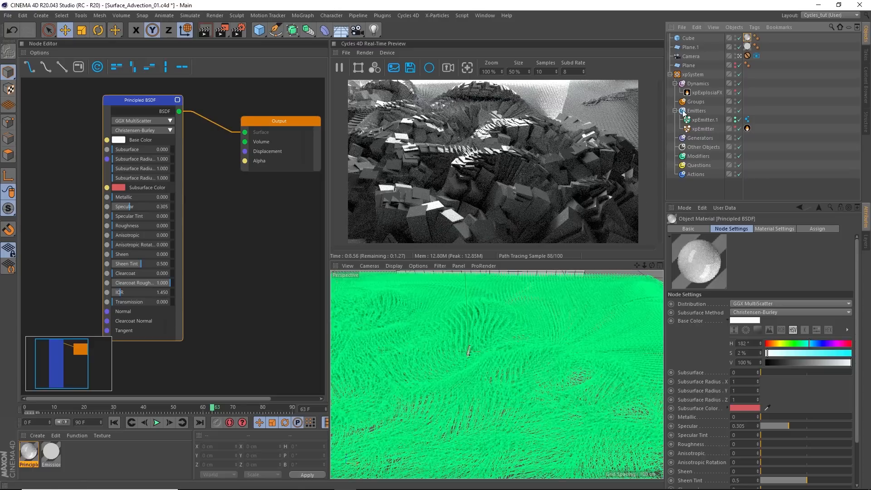
click(747, 119)
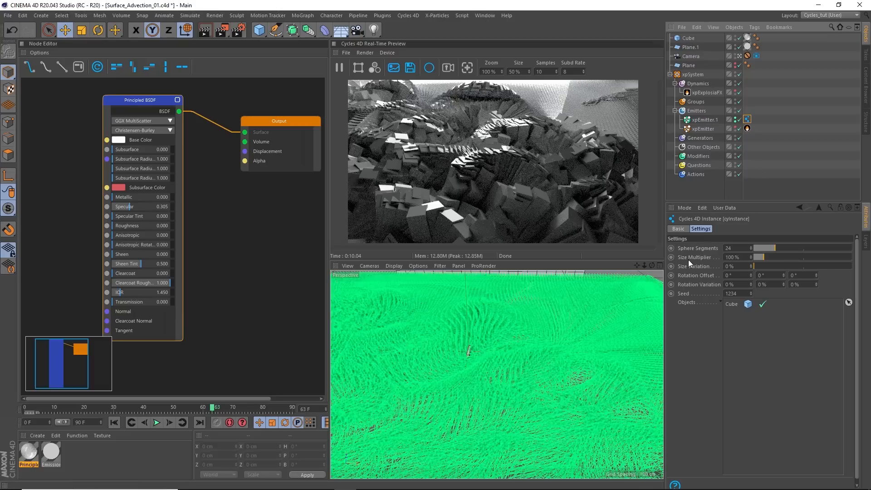
drag(771, 255, 759, 256)
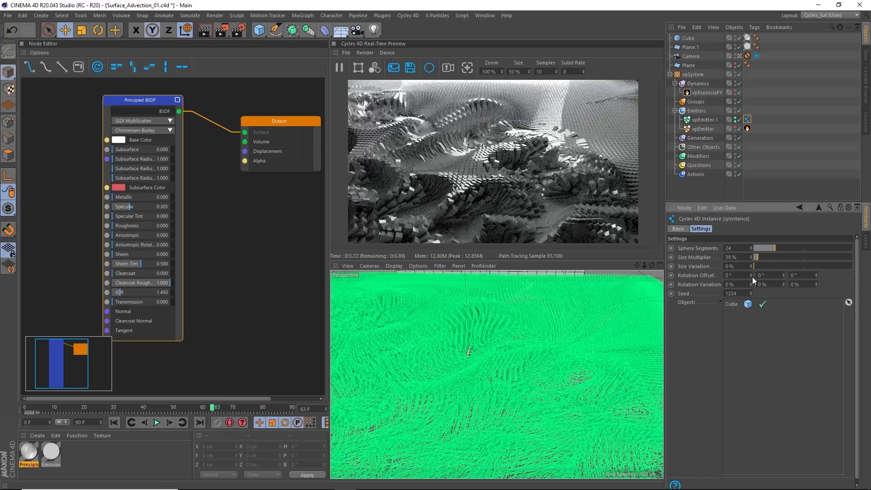
drag(754, 267, 760, 266)
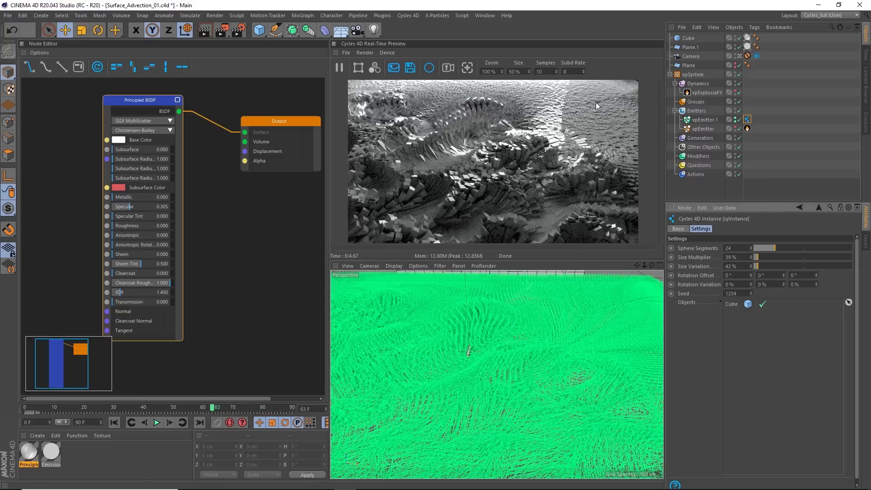
drag(758, 268, 750, 266)
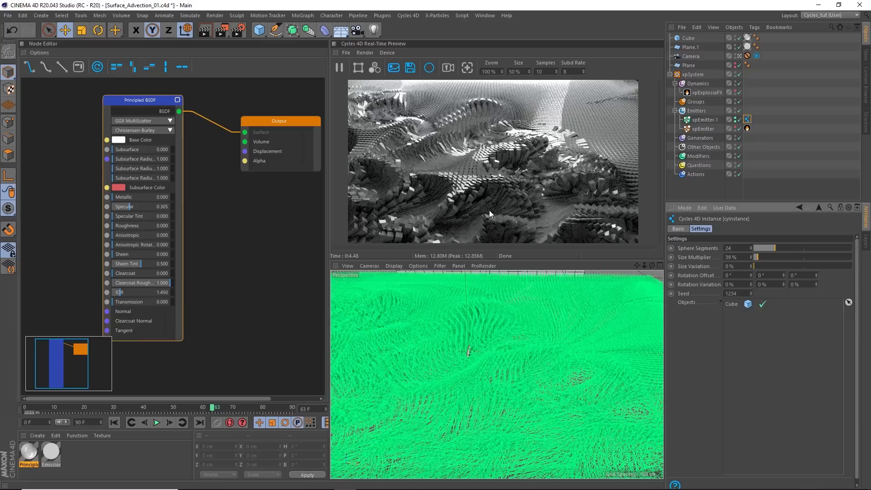
Set the Principled BSDF's Metallic to 1 and its Roughness to about 0.251.
drag(169, 99, 191, 93)
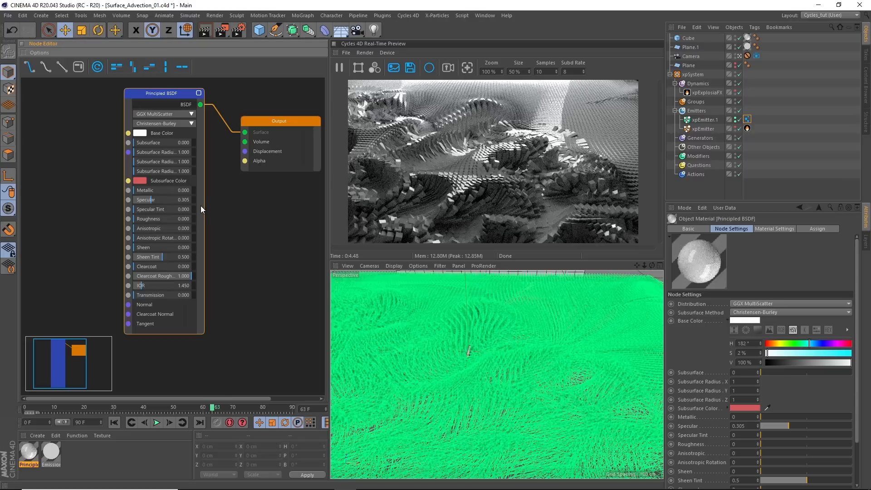
drag(171, 94, 162, 101)
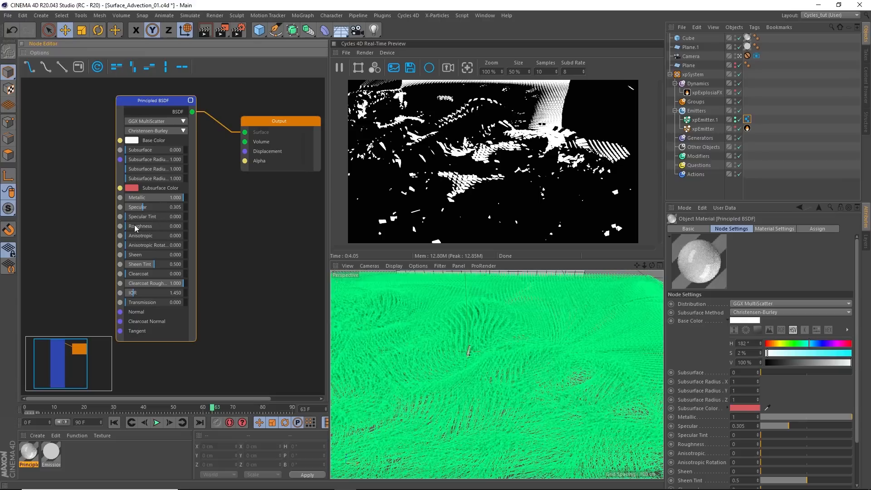
drag(135, 229, 142, 223)
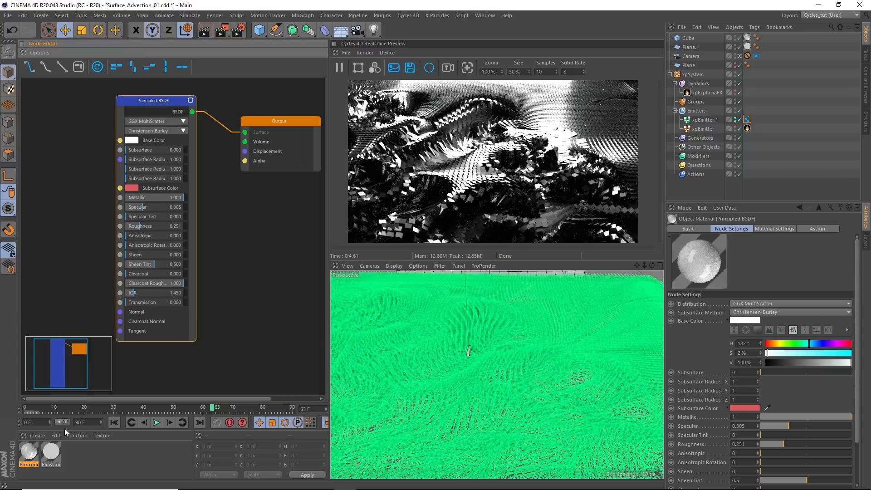
Tint the Emission material's colour warm with 19% saturation and set its Strength to about 32.07.
click(53, 454)
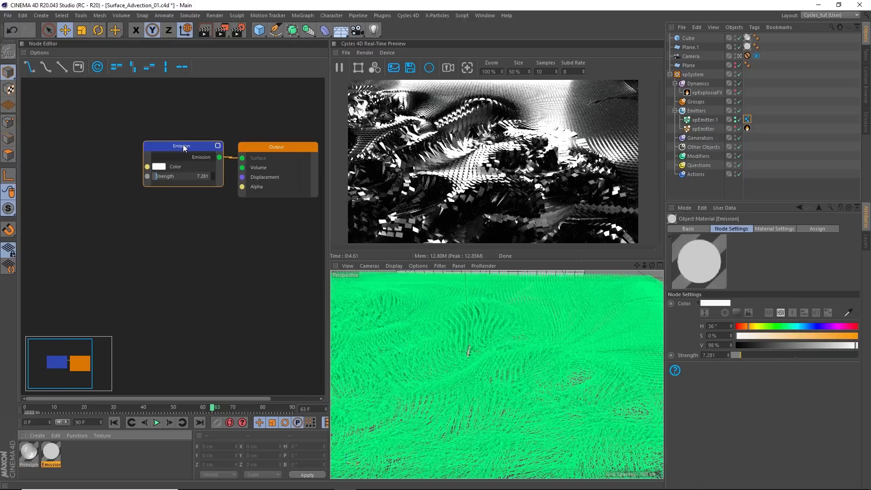
drag(182, 146, 148, 144)
mouse_move(756, 335)
mouse_down()
mouse_move(787, 341)
mouse_move(752, 339)
mouse_up()
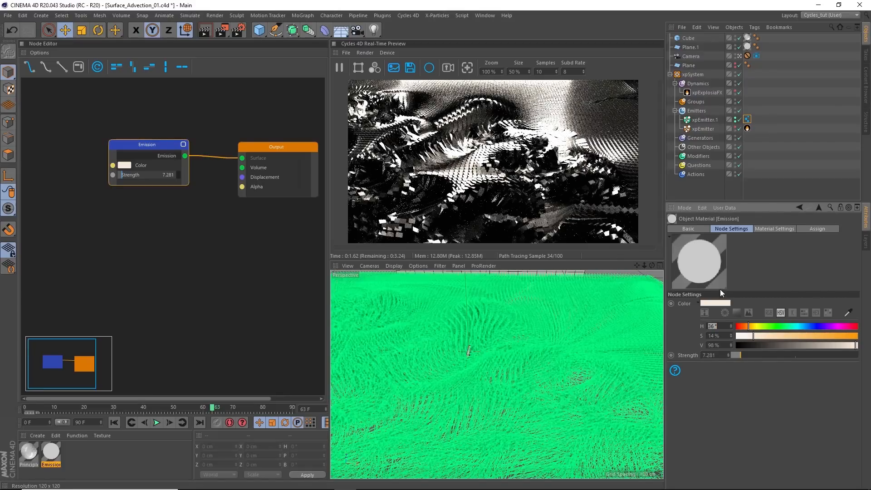
click(758, 336)
drag(129, 148, 120, 169)
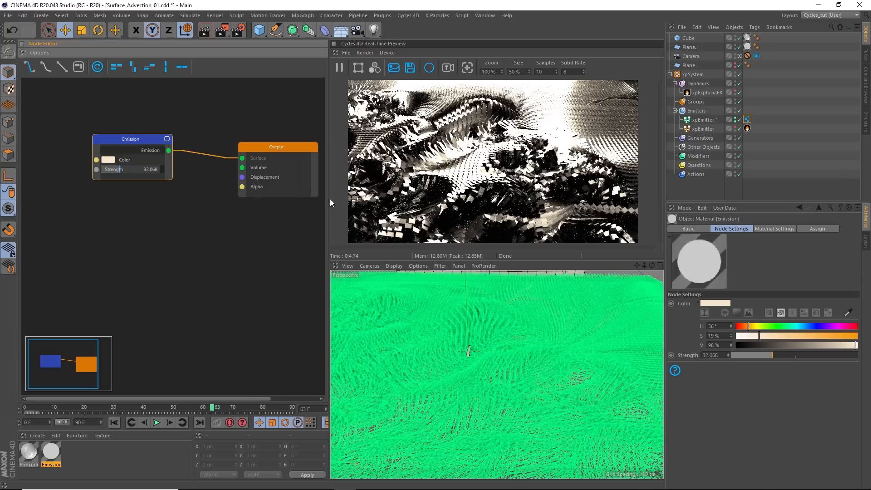
Shift the Plane.1 light sideways to X about 91.6 cm and check the lighting through the scene camera.
click(740, 56)
click(740, 56)
alt+right_drag(553, 348, 534, 357)
alt+middle_drag(535, 358, 505, 350)
alt+drag(506, 353, 570, 303)
click(562, 322)
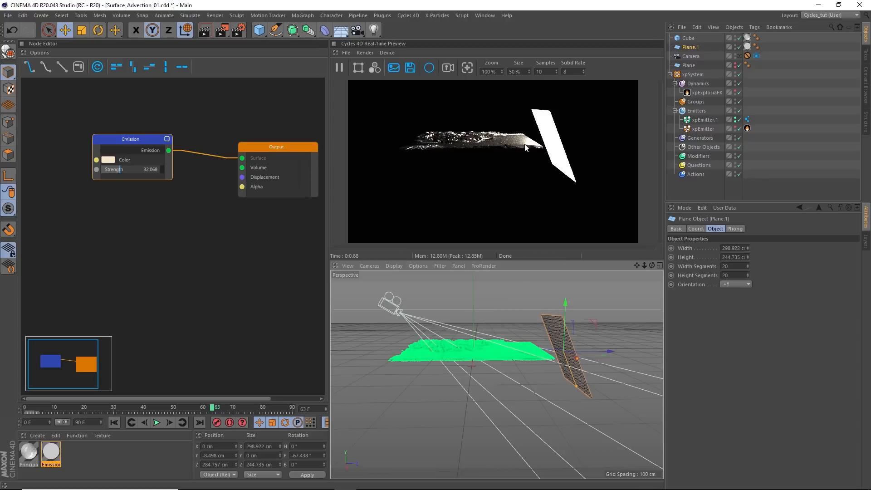
click(740, 56)
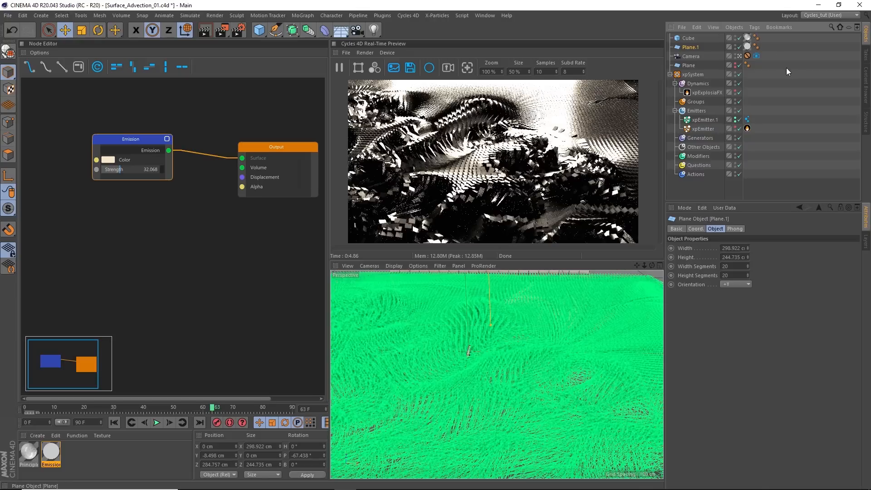
click(739, 56)
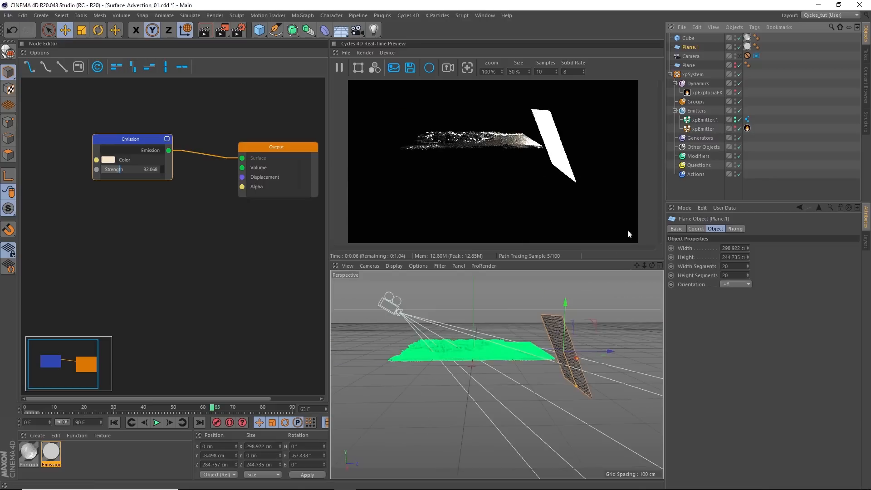
alt+drag(584, 366, 609, 373)
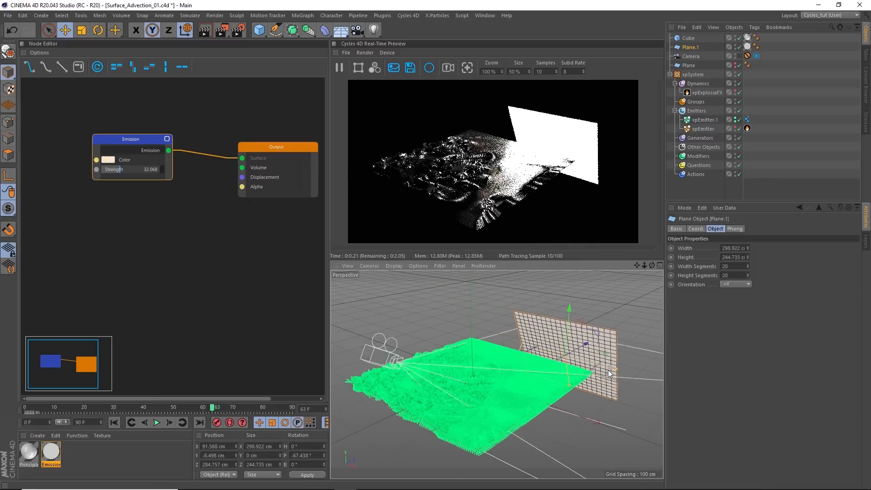
click(736, 56)
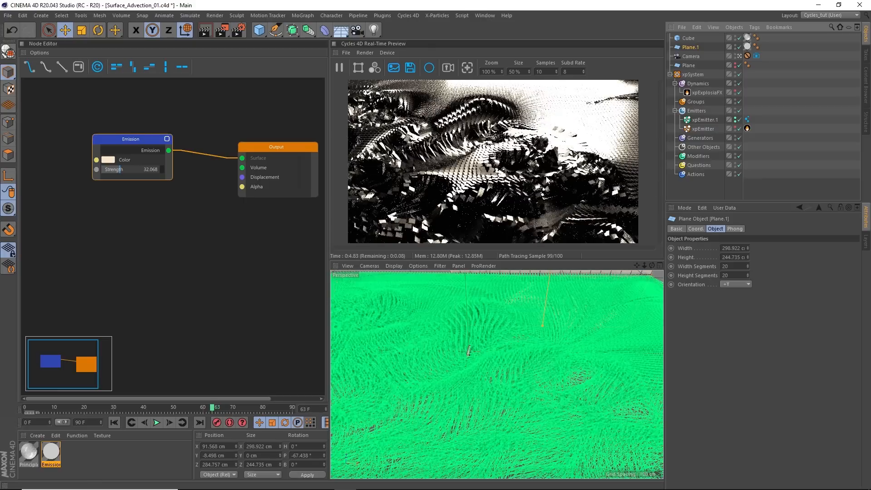
Duplicate the Plane.1 light to X about -457.5 cm and rotate the copy's heading to about 67°.
click(740, 56)
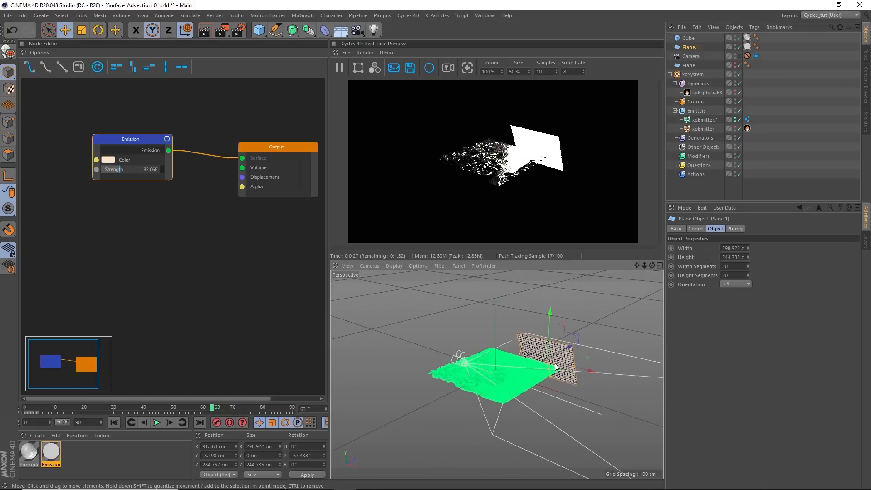
alt+drag(542, 375, 579, 391)
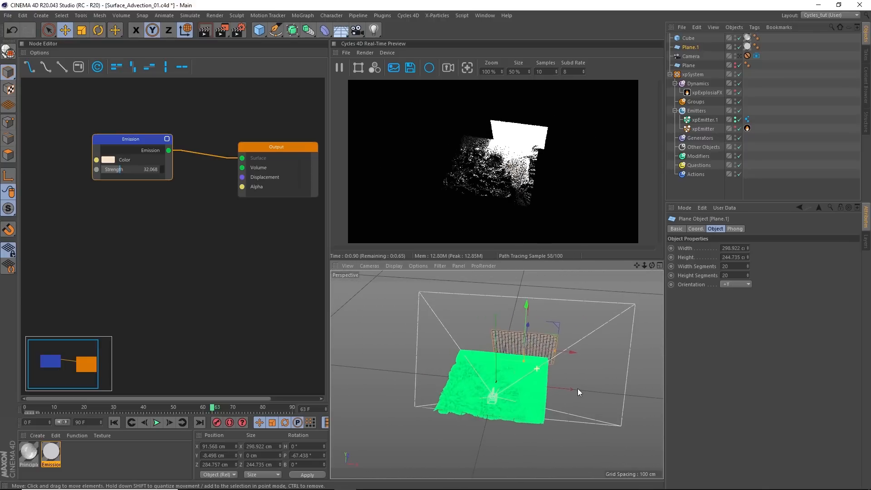
ctrl+drag(572, 352, 467, 350)
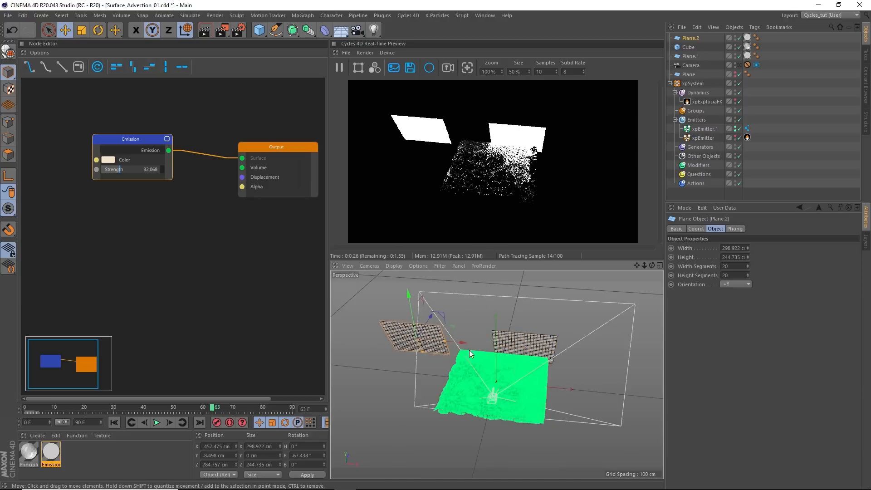
key(r)
drag(411, 356, 445, 345)
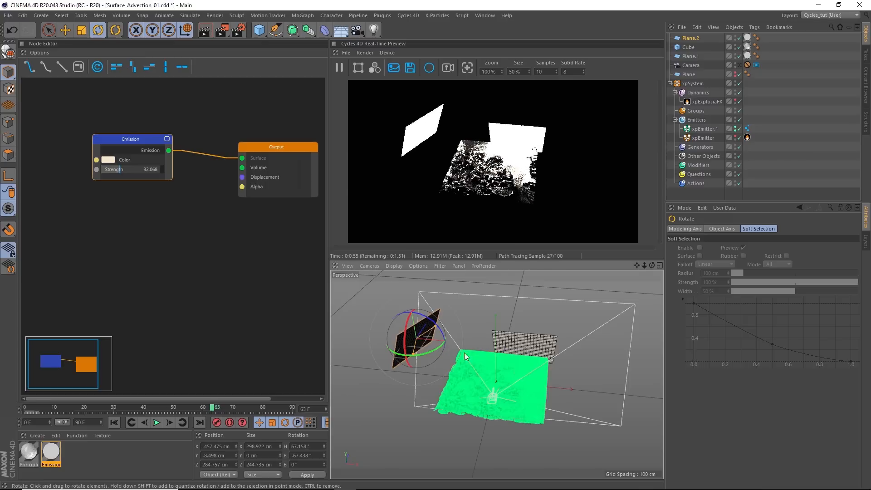
Move the duplicated light plane to Z about 115.8 cm and raise it to Y about 99.8 cm, checking through the scene camera.
key(e)
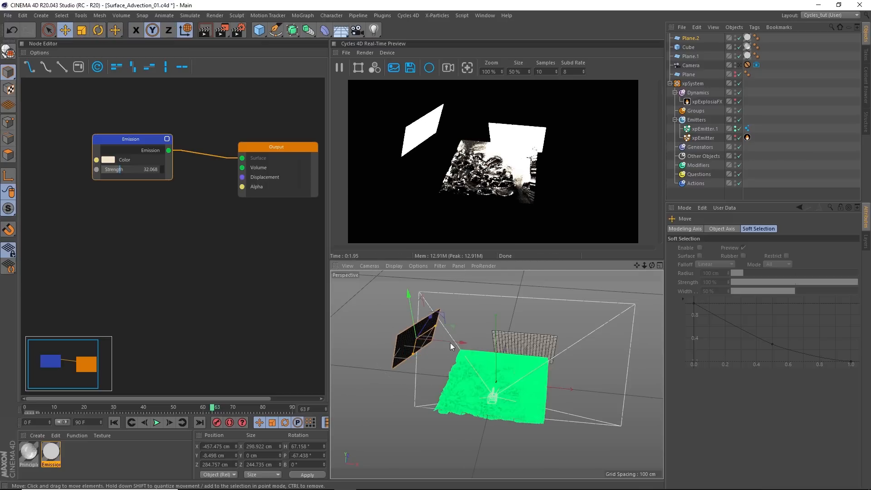
alt+drag(453, 341, 403, 342)
drag(465, 308, 443, 323)
alt+drag(457, 359, 481, 386)
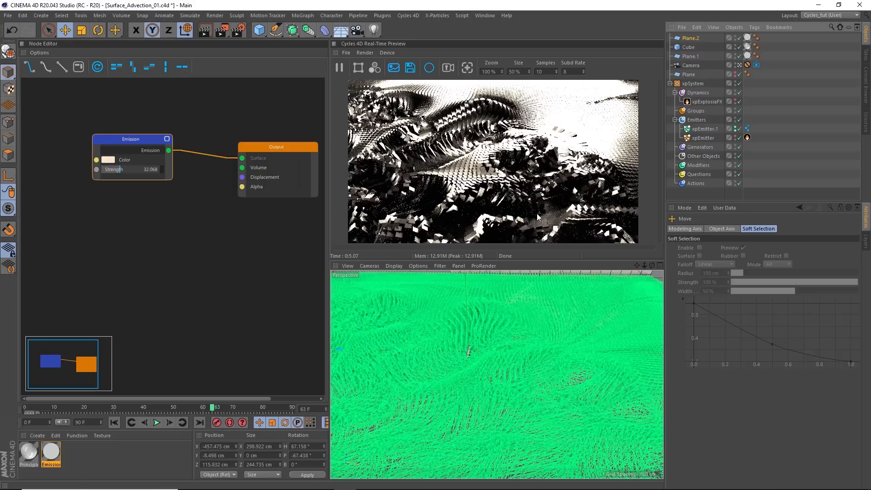
click(739, 65)
scroll(472, 355, down, 5)
alt+drag(388, 369, 398, 290)
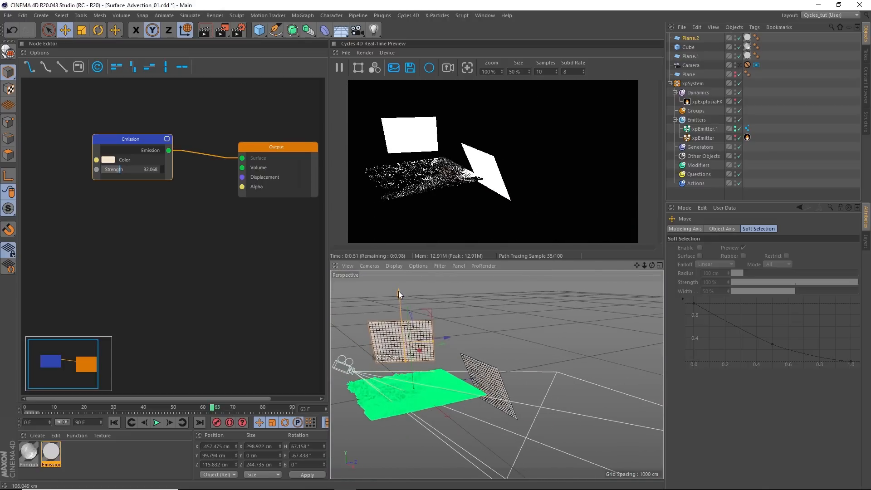
click(739, 65)
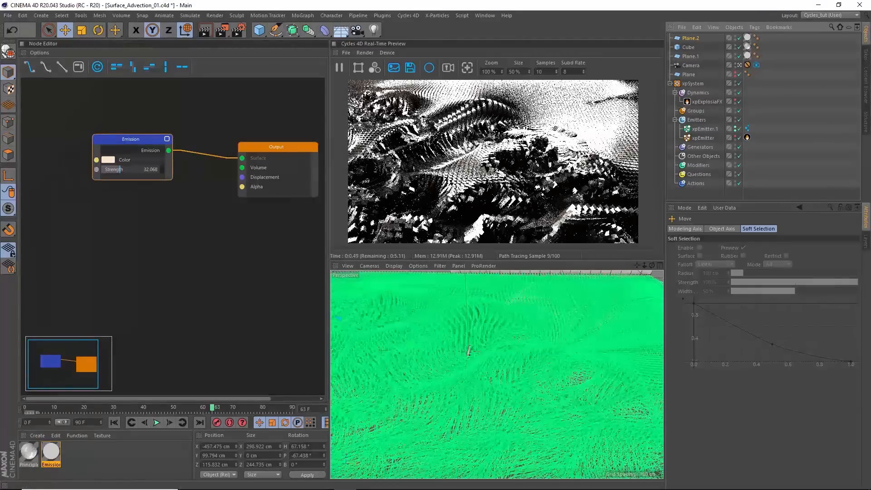
Place Plane.2 below Plane.1 in the object hierarchy and assign it a duplicate of the Emission material.
click(691, 39)
drag(696, 59, 693, 56)
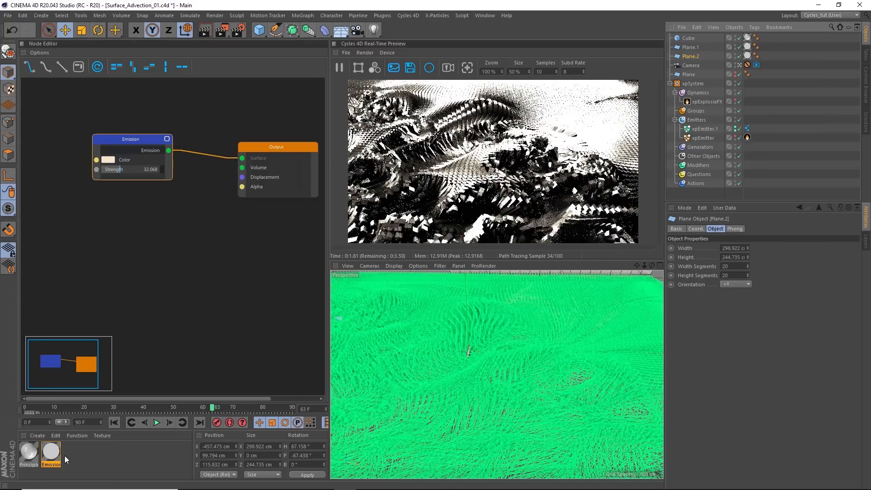
ctrl+drag(54, 454, 89, 464)
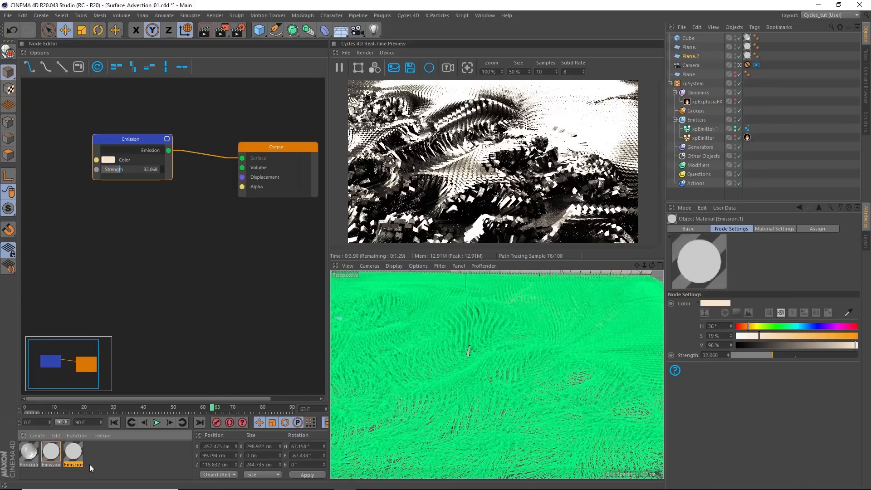
click(101, 460)
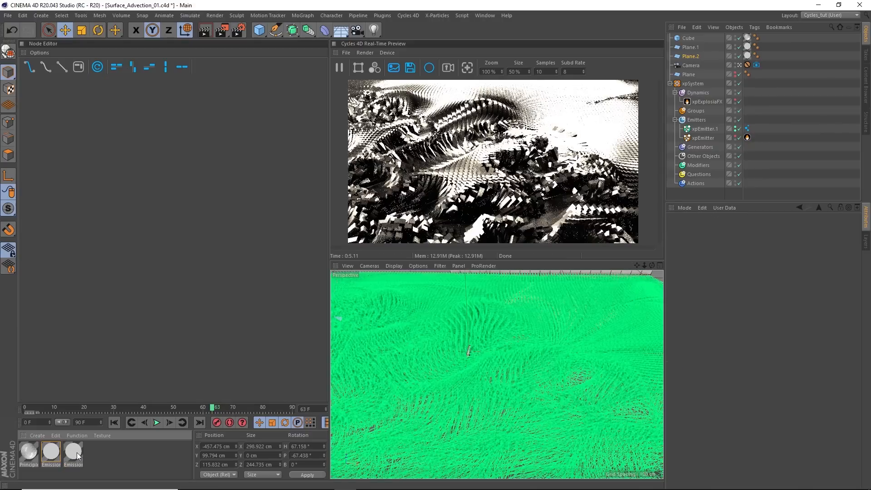
drag(438, 298, 748, 56)
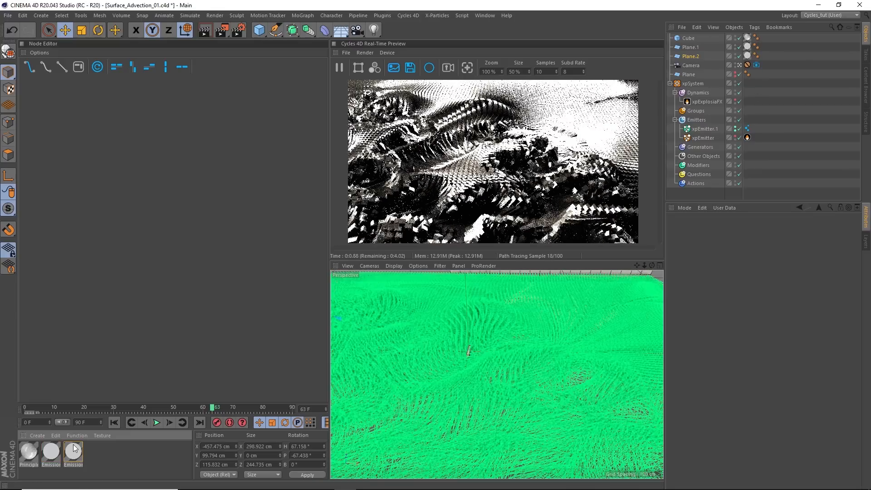
Set the duplicated Emission material's Strength to about 7.28 and its colour to pale blue with hue 190° and saturation 24%.
click(74, 452)
mouse_move(113, 170)
mouse_down()
mouse_move(119, 184)
mouse_move(107, 184)
mouse_move(106, 172)
mouse_up()
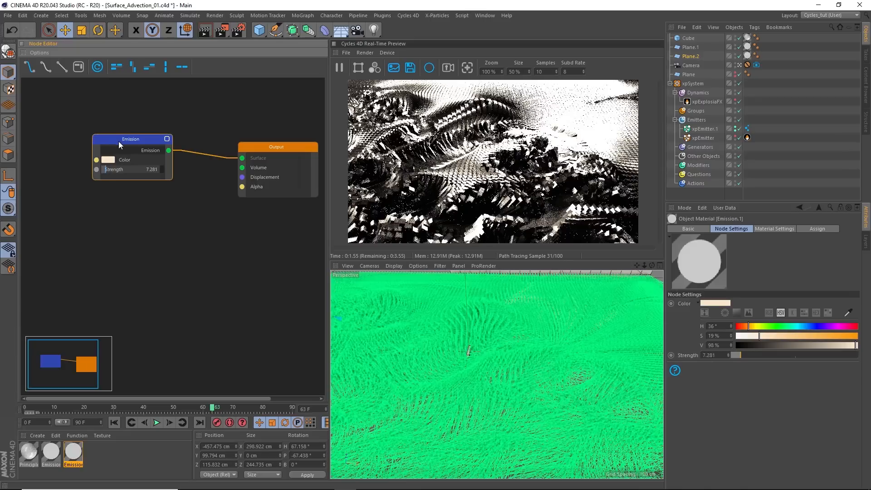
drag(770, 330, 800, 326)
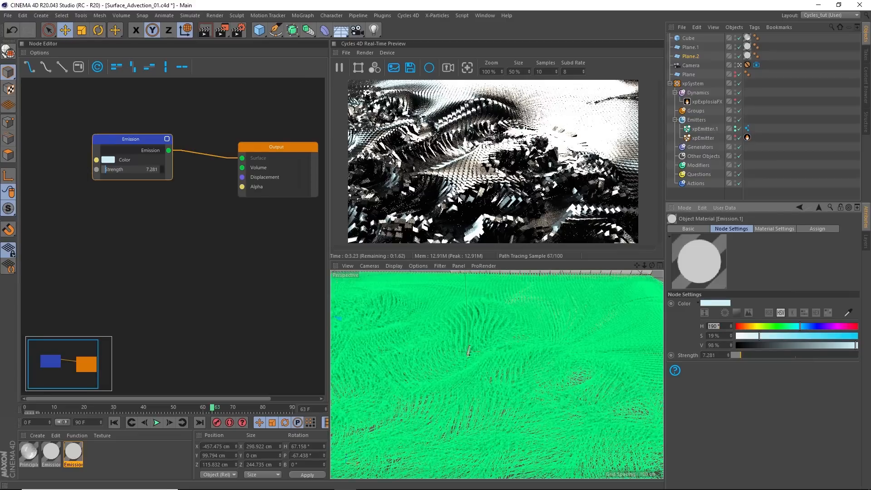
click(764, 336)
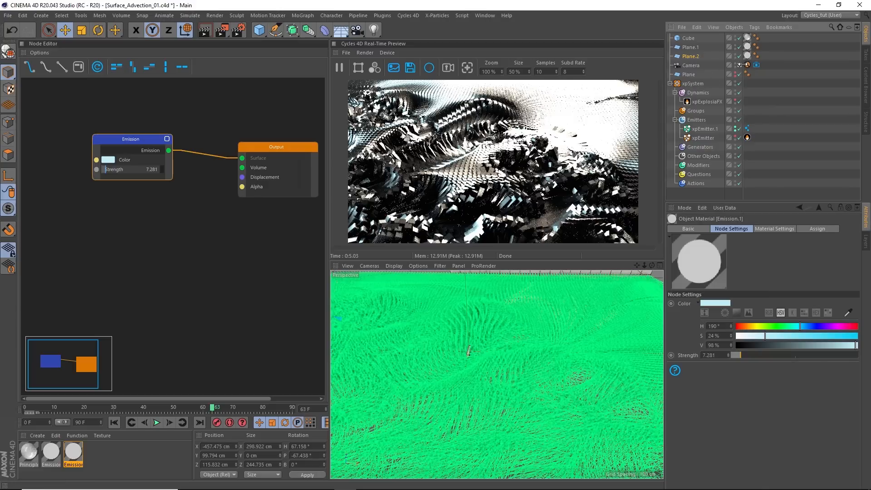
Examine the light planes and particle surface from outside the scene camera, then return to the camera view.
click(749, 66)
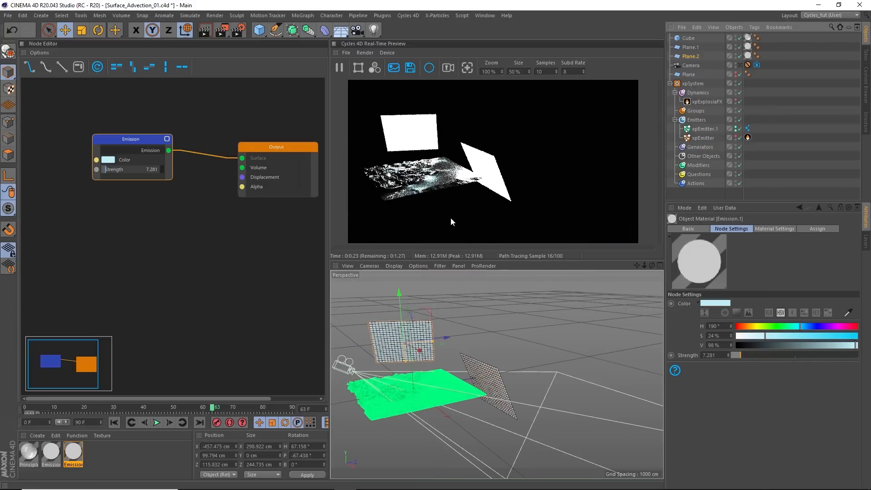
scroll(479, 369, up, 5)
alt+drag(511, 377, 559, 365)
alt+right_drag(508, 372, 584, 355)
alt+drag(584, 355, 545, 375)
alt+right_drag(546, 375, 532, 393)
mouse_move(520, 390)
alt+mouse_down()
mouse_move(505, 384)
mouse_move(511, 397)
mouse_move(529, 393)
alt+mouse_up()
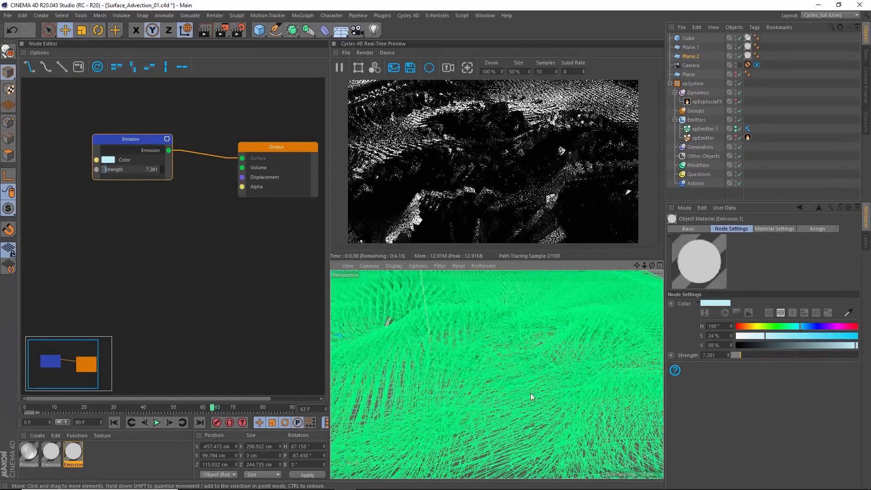
click(740, 65)
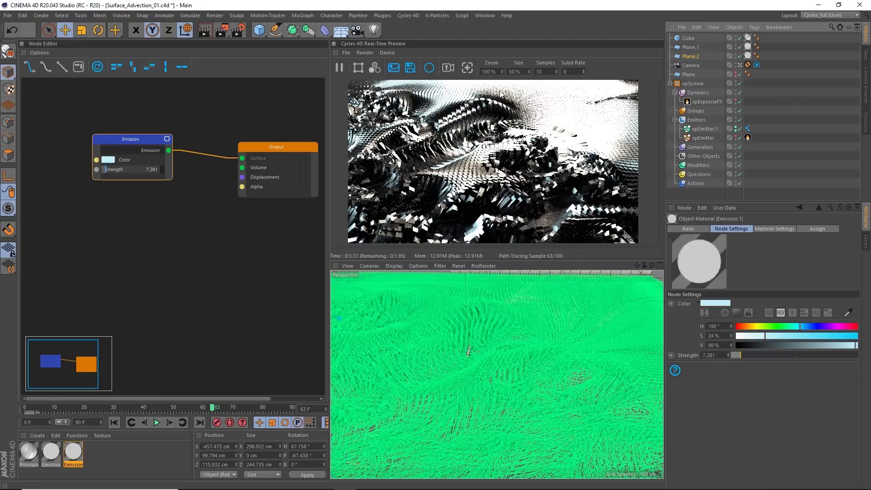
Reduce the original Emission material's Strength to about 11.93.
click(50, 452)
drag(120, 166, 107, 171)
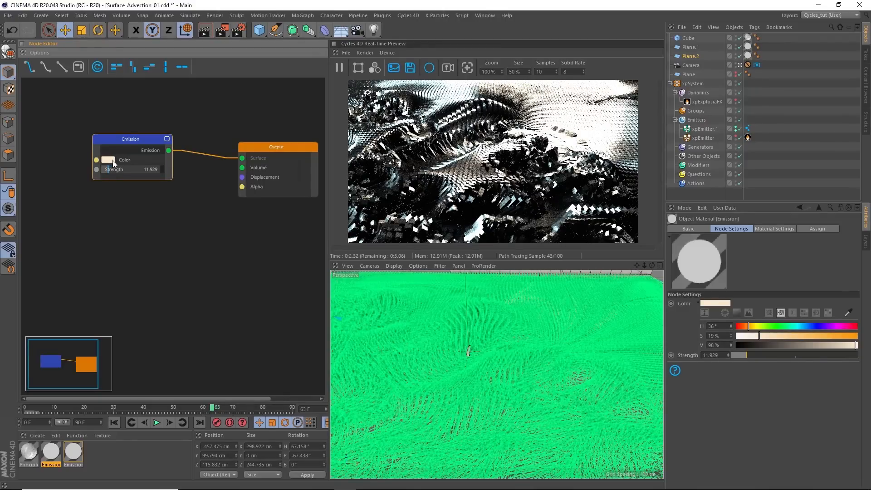
click(109, 160)
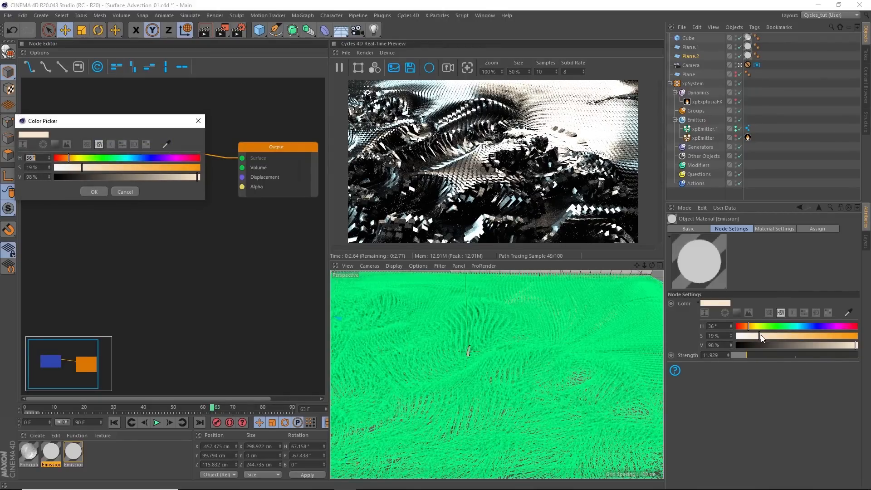
click(133, 190)
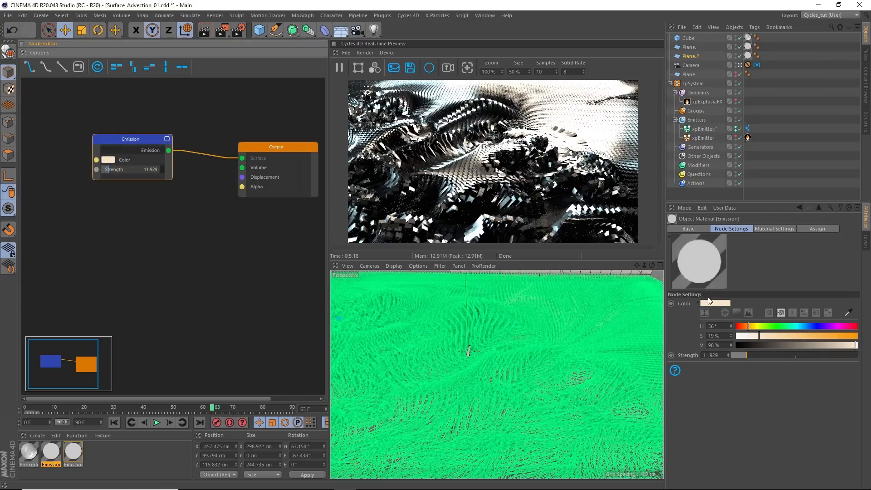
click(698, 303)
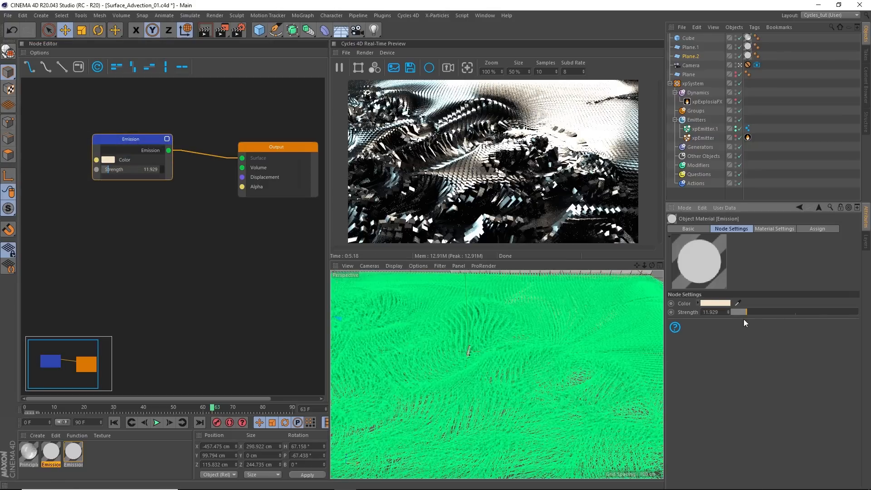
click(697, 303)
Set the saturation of the original Emission material's warm colour to 27%.
mouse_move(761, 334)
mouse_down()
mouse_move(809, 334)
mouse_move(760, 338)
mouse_up()
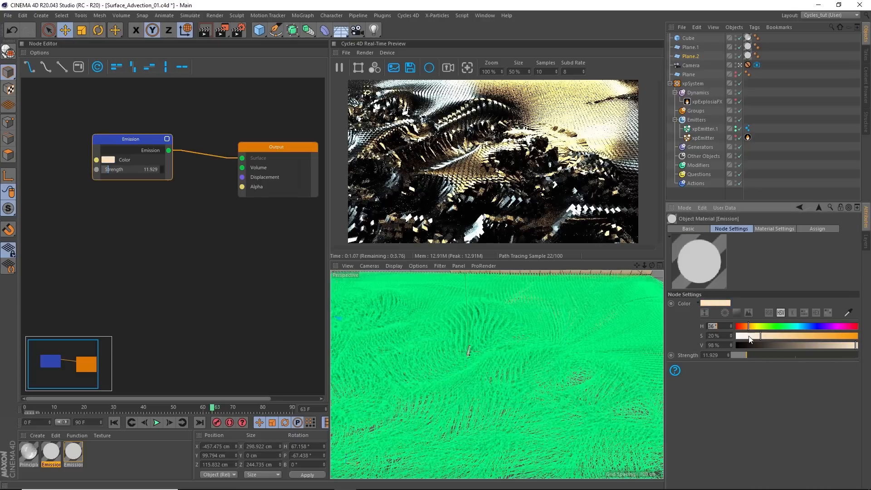
click(714, 304)
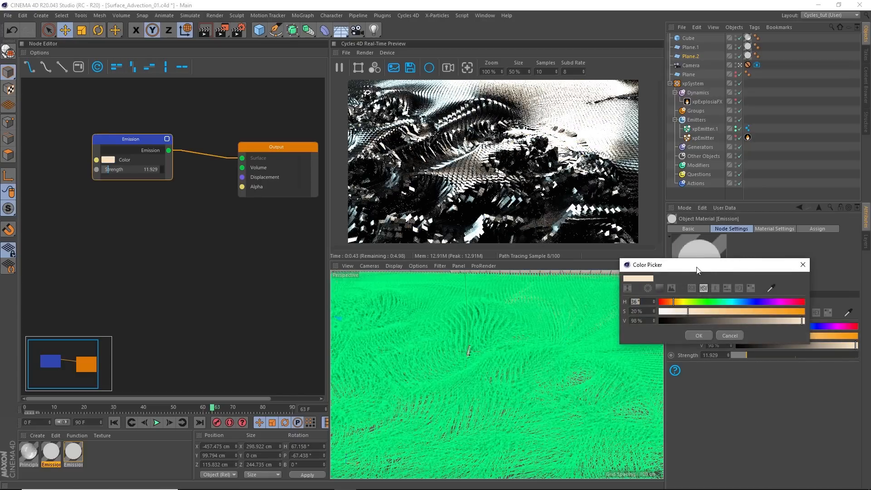
drag(706, 268, 659, 289)
mouse_move(654, 334)
mouse_down()
mouse_move(701, 333)
mouse_move(652, 333)
mouse_up()
click(653, 356)
click(698, 304)
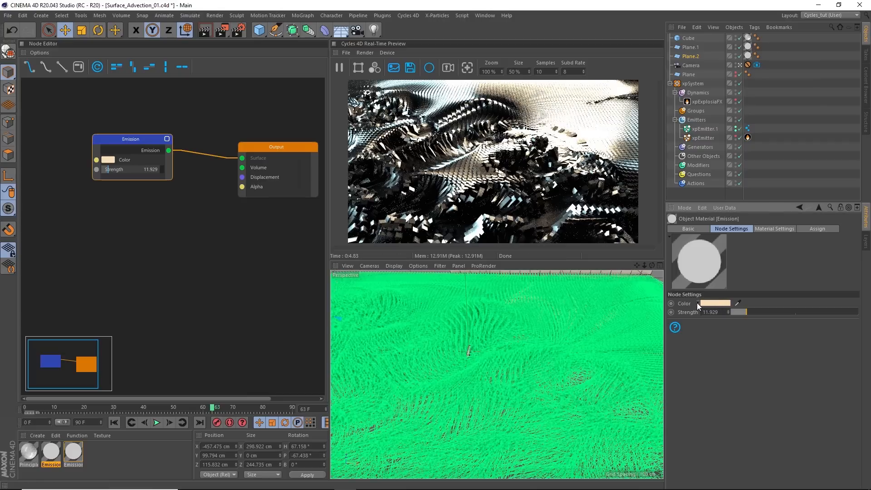
click(697, 303)
Try greener hues for the original Emission material, then settle on pale yellow with hue 51° and saturation 30%.
click(758, 326)
drag(777, 328, 790, 332)
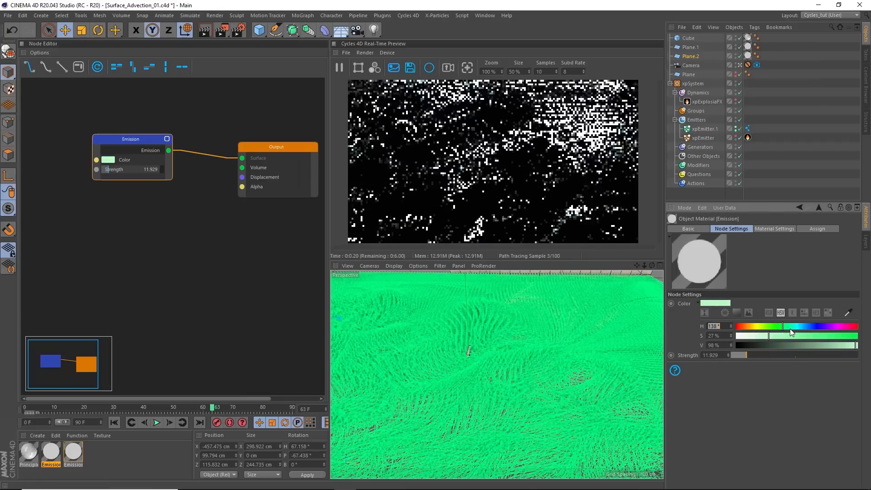
click(768, 328)
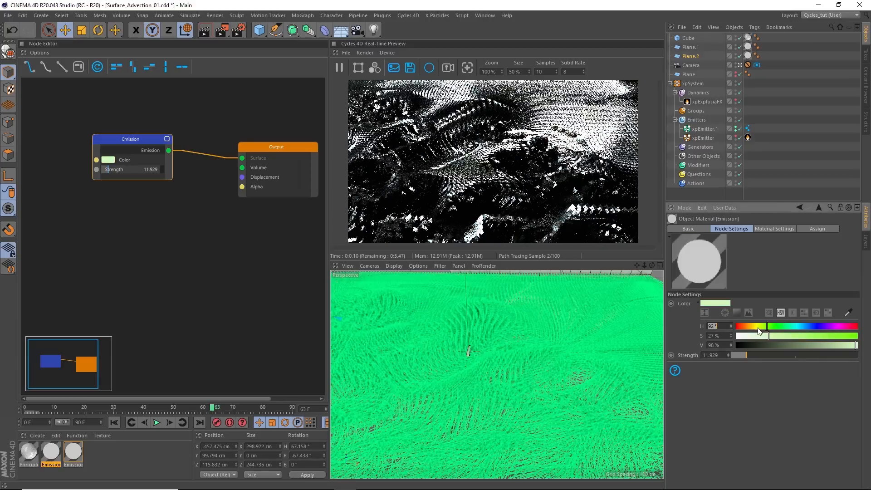
click(758, 328)
drag(758, 327, 754, 327)
click(772, 336)
click(753, 327)
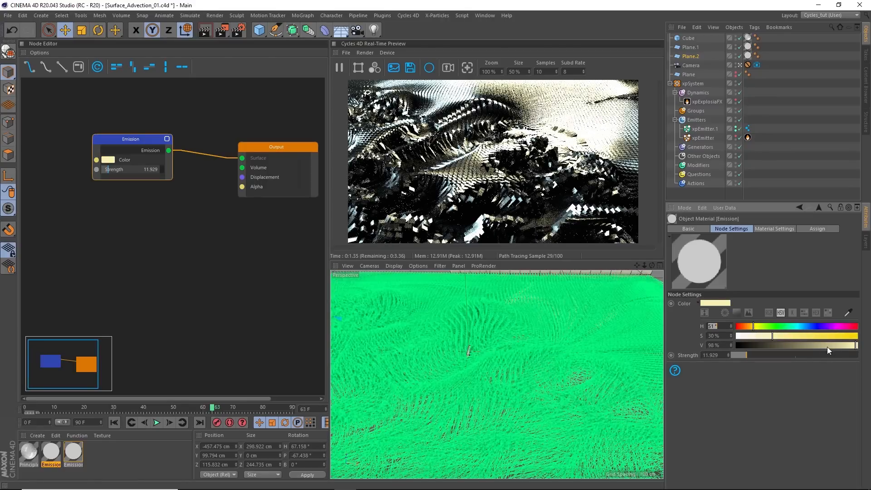
Raise the Principled BSDF material's Roughness to about 0.398.
click(28, 451)
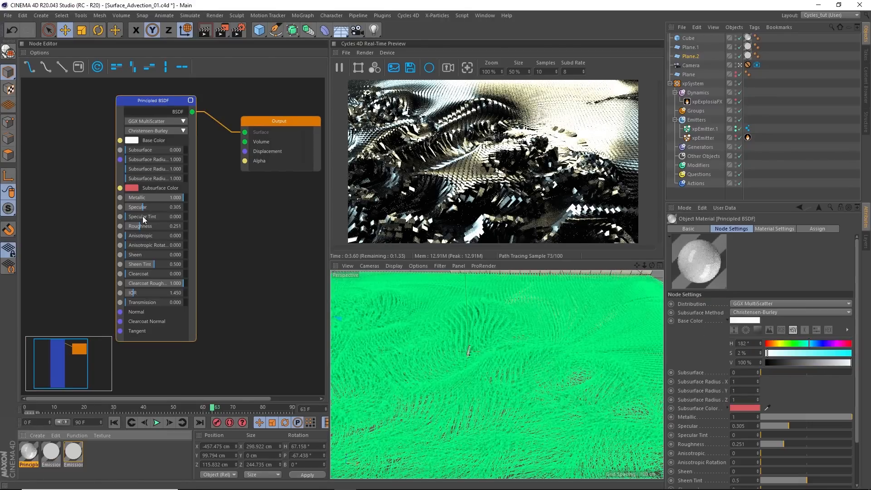
click(145, 231)
drag(145, 231, 149, 226)
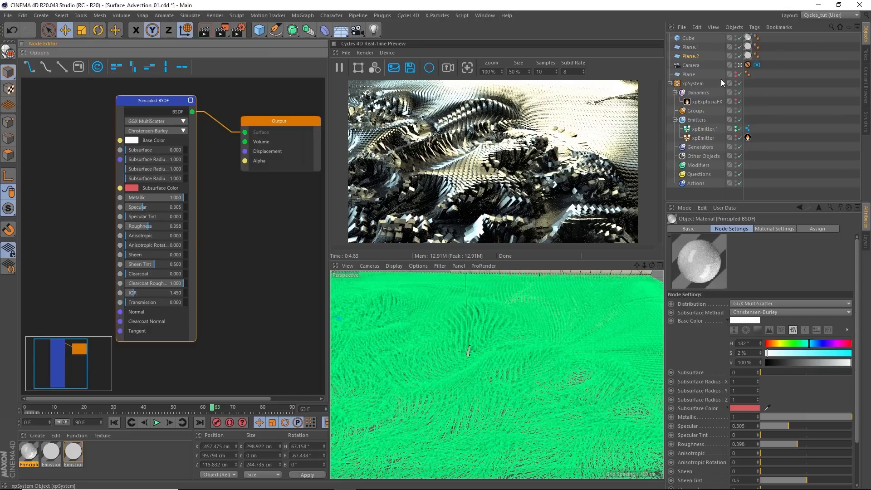
Set the depth-of-field aperture Size in the camera's Cycles 4D tag to 0.02.
click(697, 67)
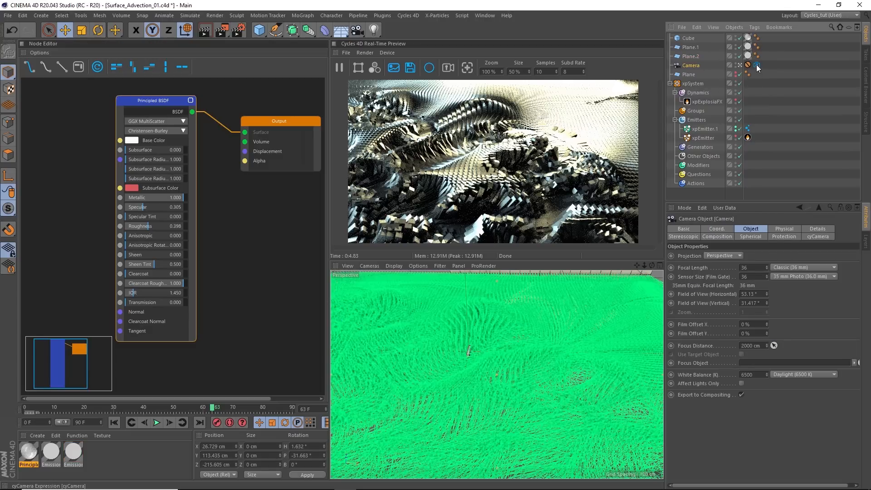
click(756, 65)
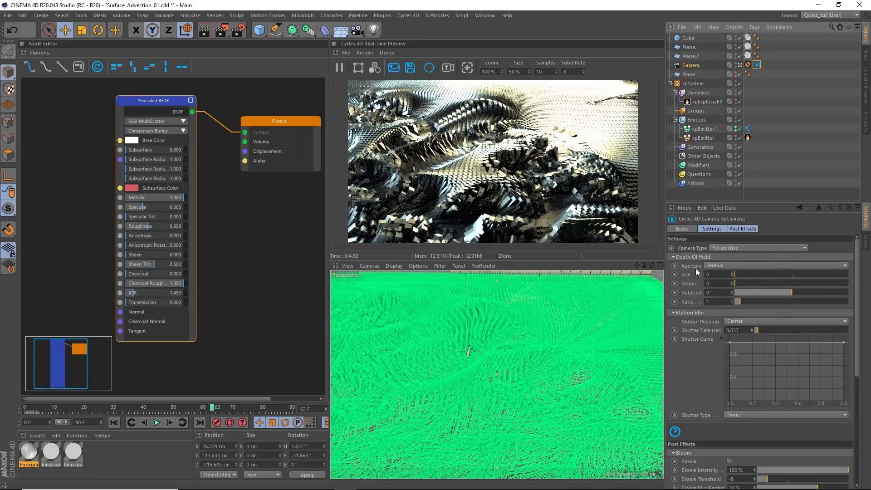
click(735, 275)
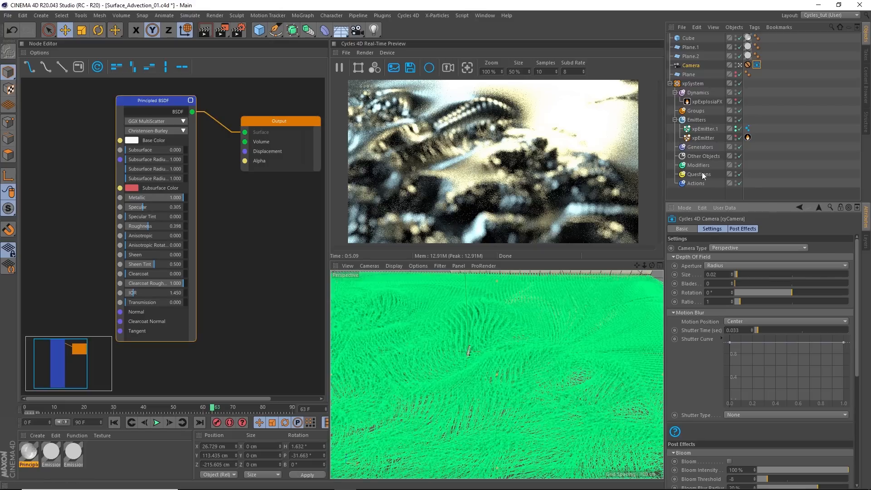
Pick the camera's Focus Distance from the particle surface in the viewport, at about 188.8 cm.
click(695, 66)
click(755, 229)
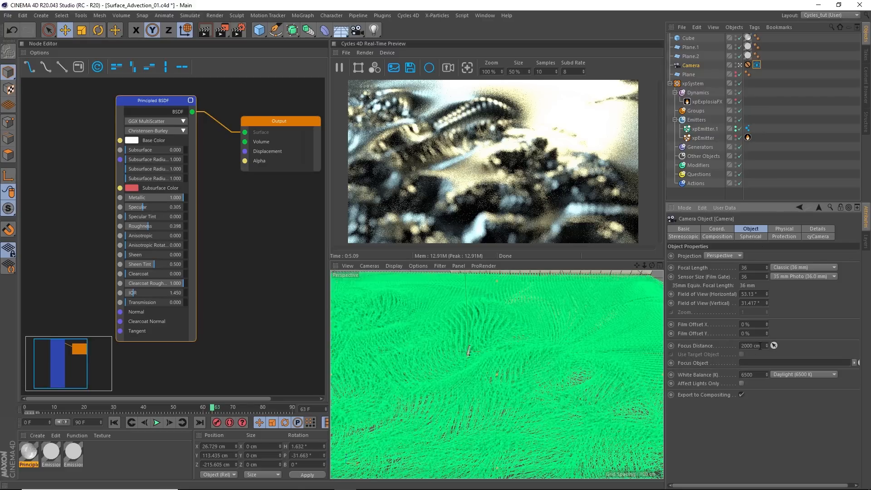
drag(774, 345, 478, 329)
click(601, 385)
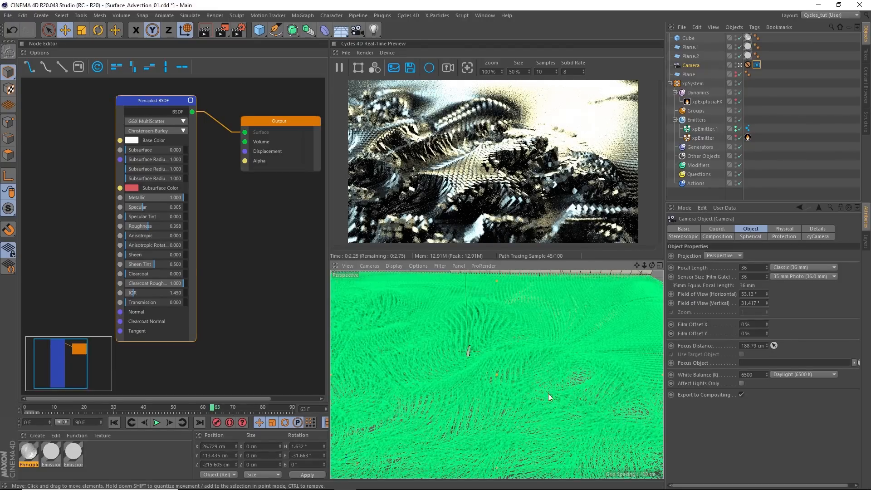
Set the Cycles camera's aperture Size to 0.03 and re-pick the focus, trying the foreground before settling mid-surface at about 180.7 cm.
click(756, 65)
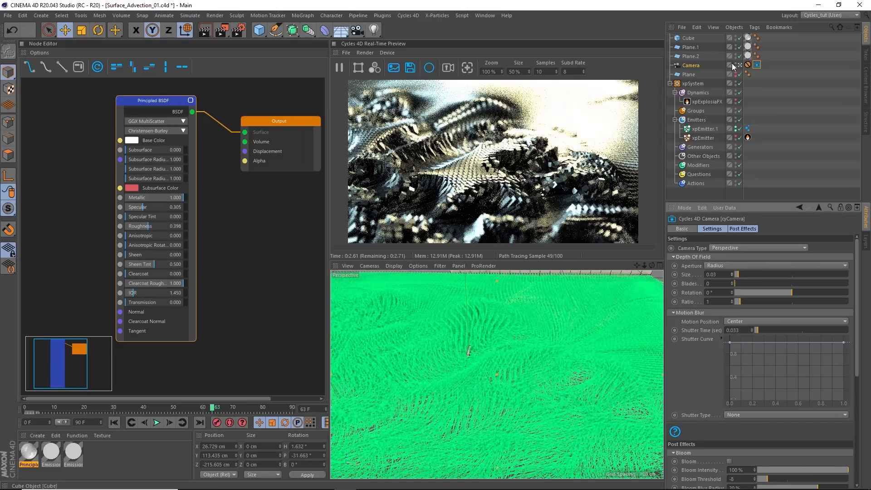
click(699, 66)
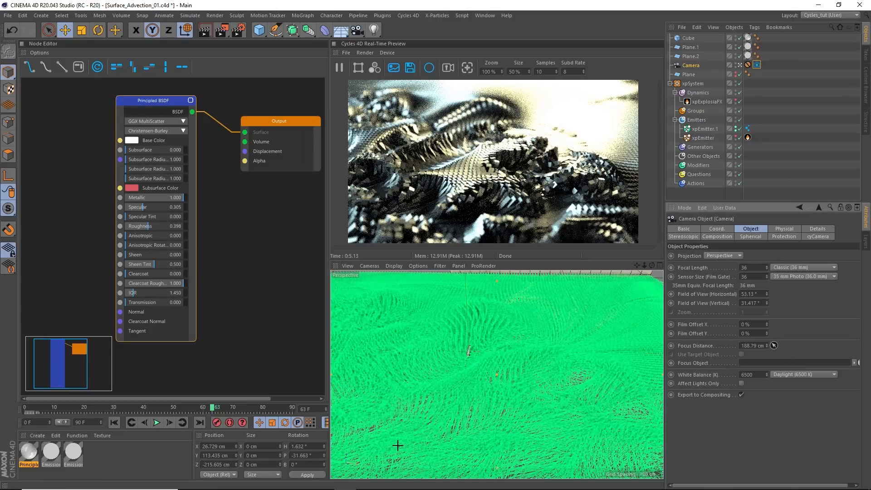
click(398, 446)
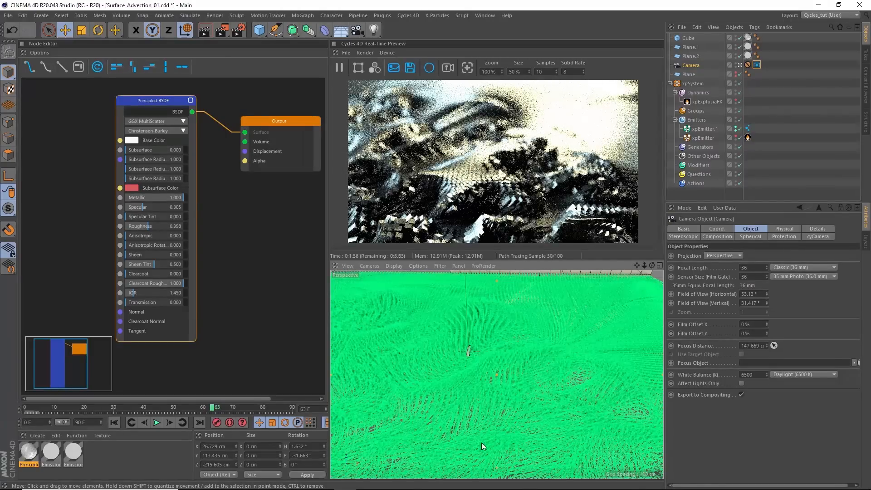
click(774, 345)
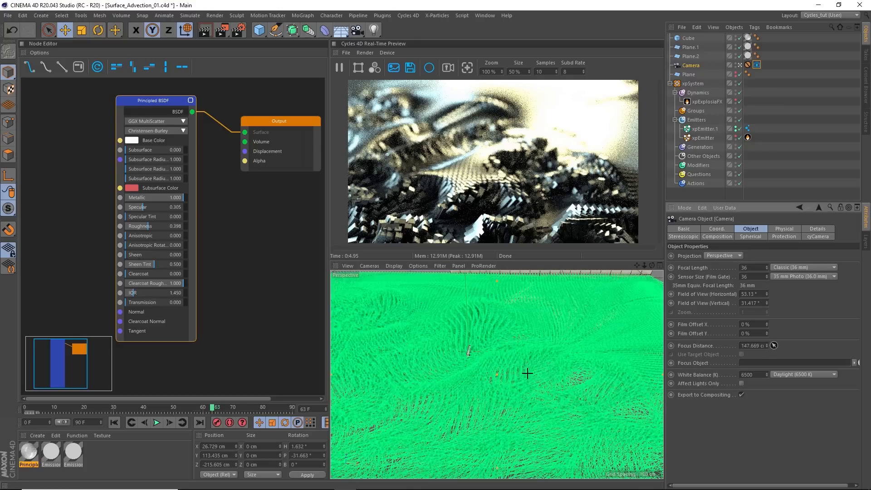
click(520, 397)
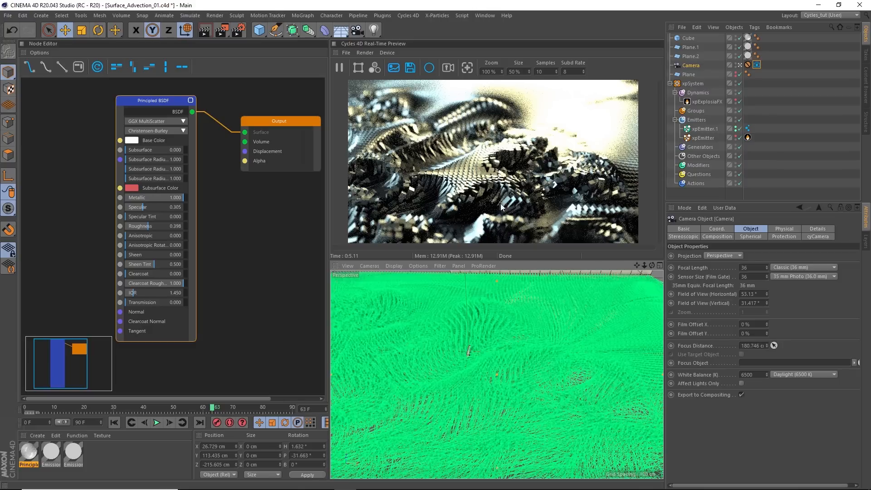
Rearrange the Principled BSDF and Output nodes to free space on the shader's input side.
drag(264, 123, 286, 125)
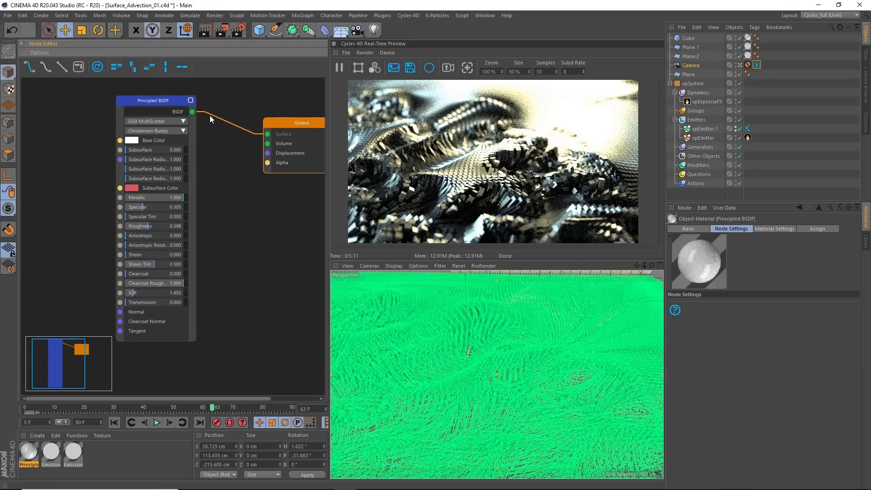
drag(171, 101, 224, 104)
drag(288, 120, 292, 127)
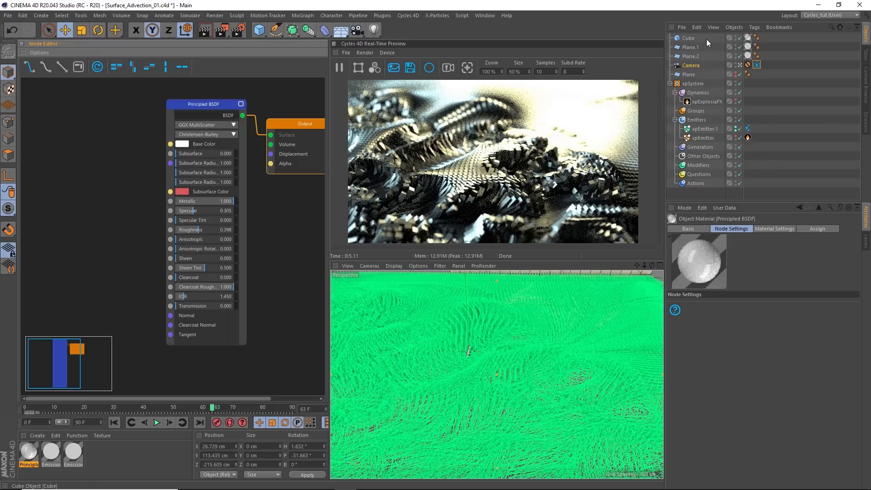
click(688, 38)
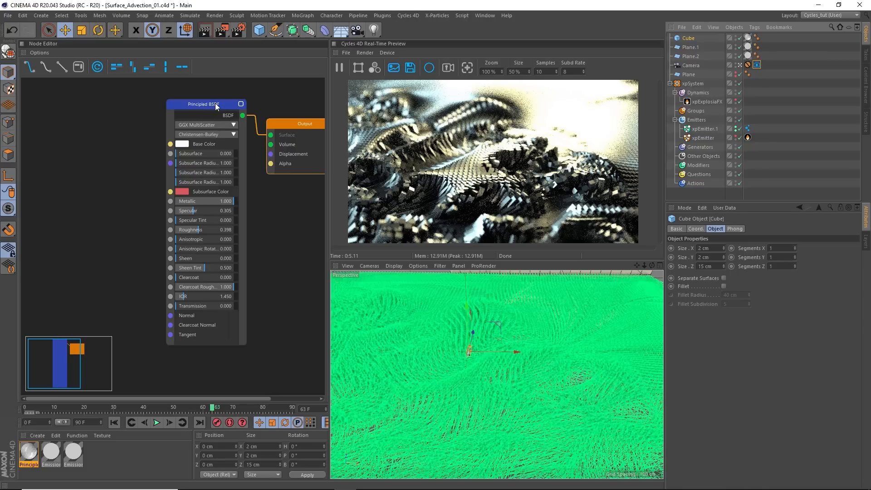
drag(215, 105, 199, 103)
Add a Bevel node and connect its Normal output to the Principled BSDF's Normal input.
right_click(59, 162)
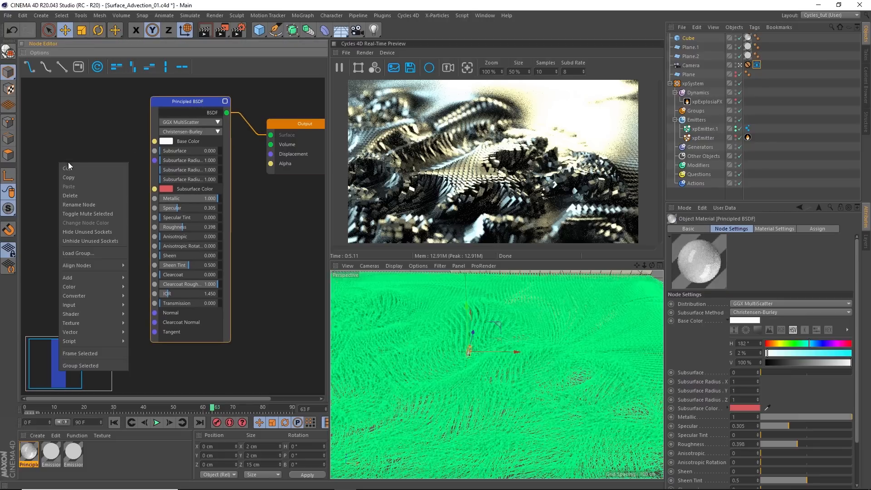
mouse_move(87, 303)
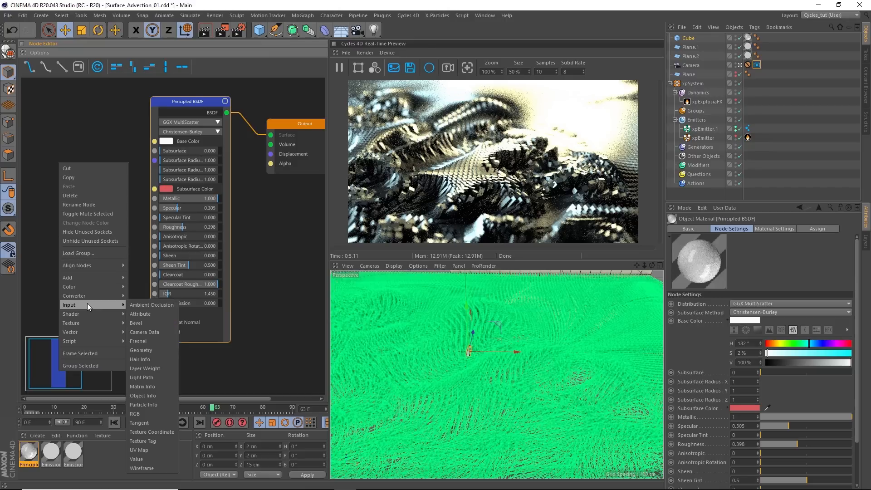
click(136, 323)
drag(122, 169, 154, 313)
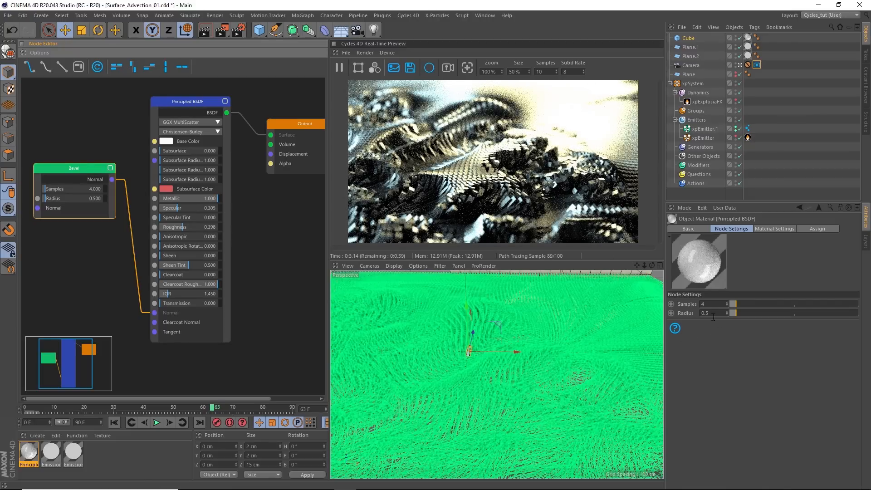
Set the Bevel node's Radius to 0.001 and its Samples to 10.
click(725, 355)
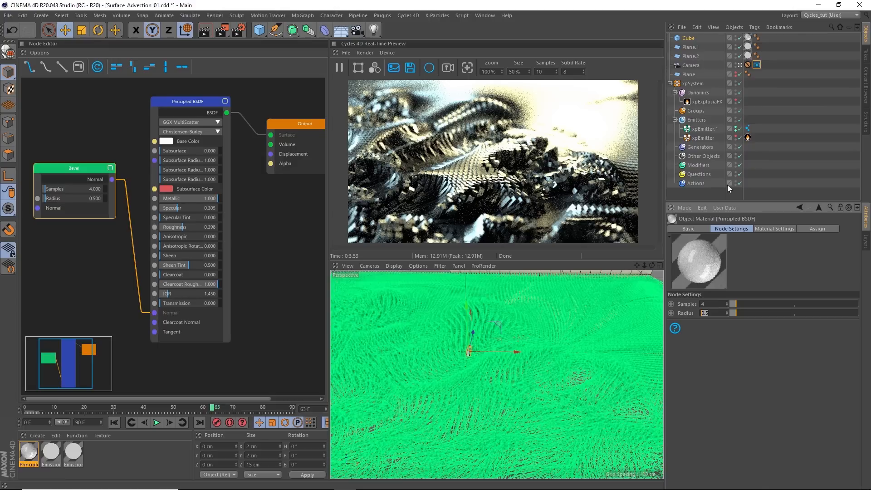
click(708, 313)
double_click(708, 313)
text(.001)
key(Return)
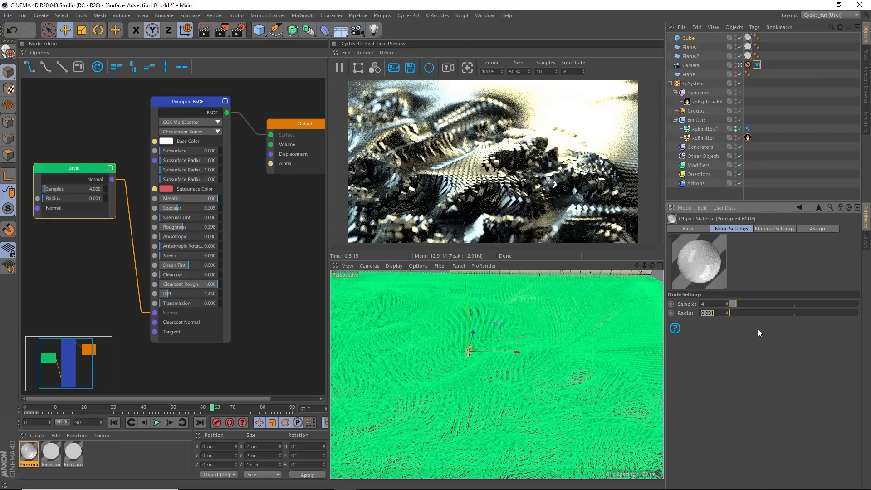
double_click(706, 304)
text(10)
key(Return)
click(731, 336)
Set the real-time preview's Samples to 30.
click(539, 71)
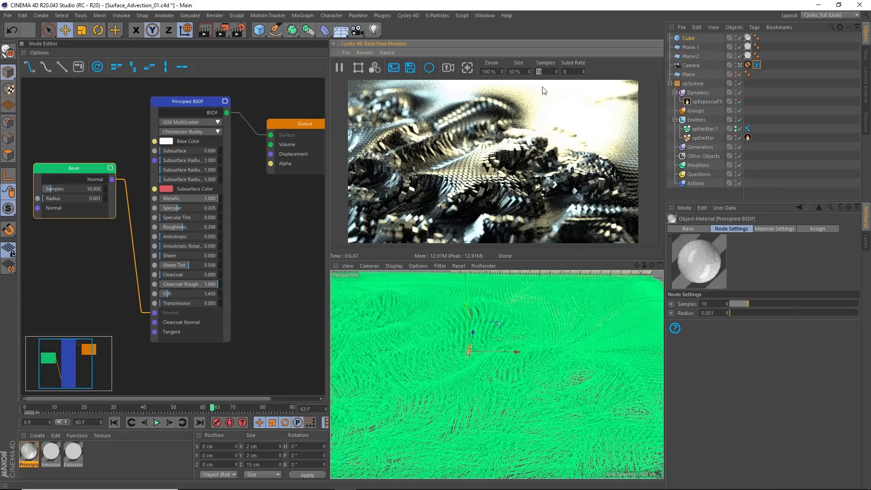
text(30)
key(Return)
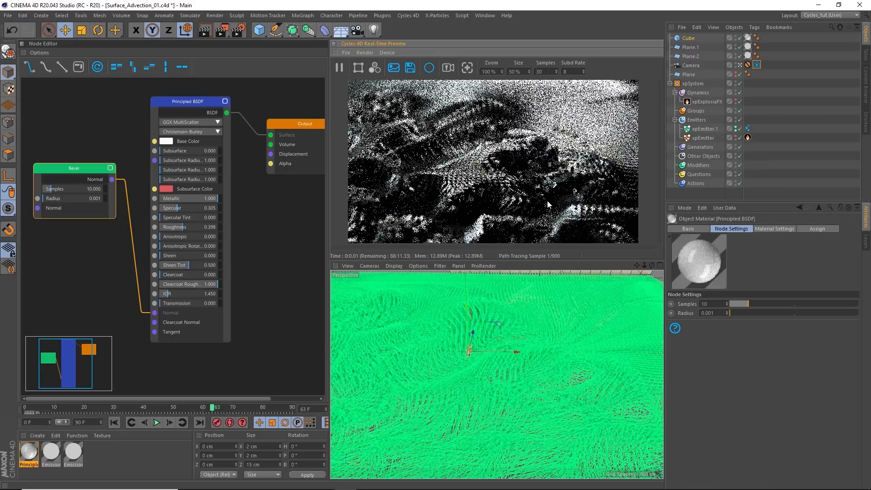